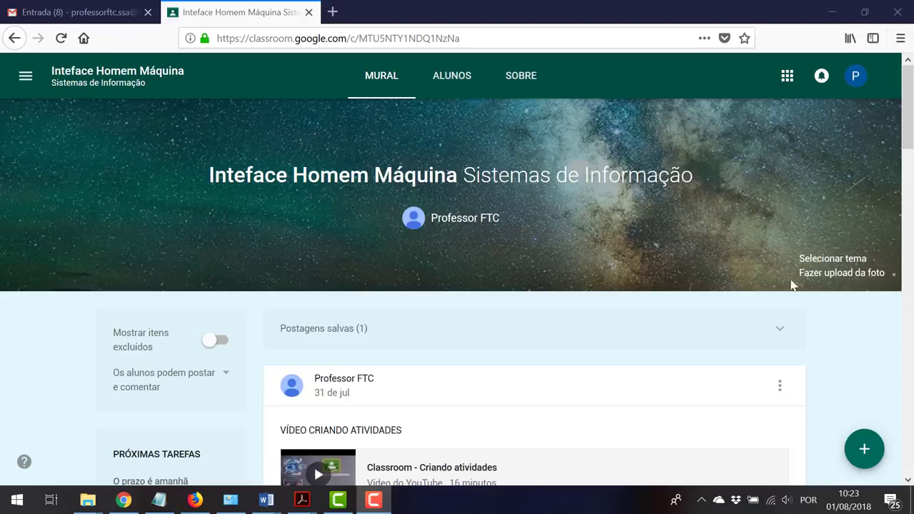
# From Gmail, open Google Drive's Meu Drive through the Google apps grid
pyautogui.click(83, 14)
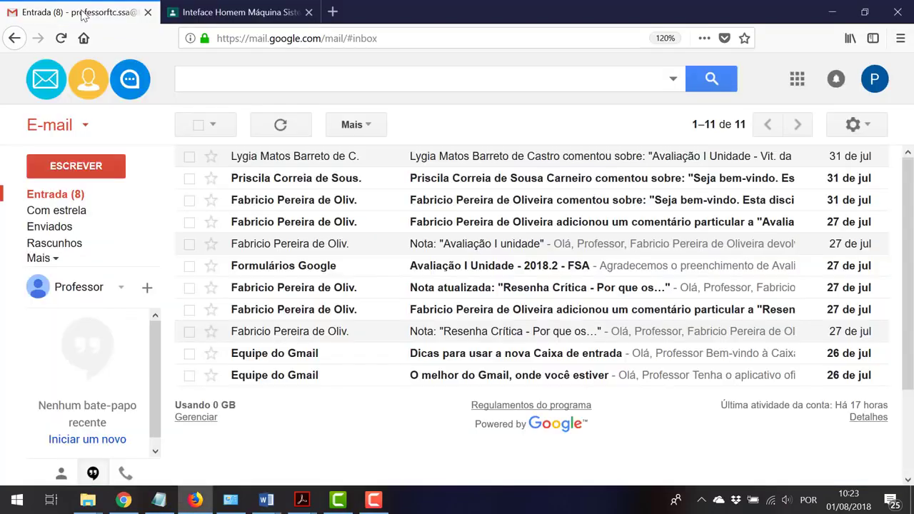
pyautogui.click(797, 79)
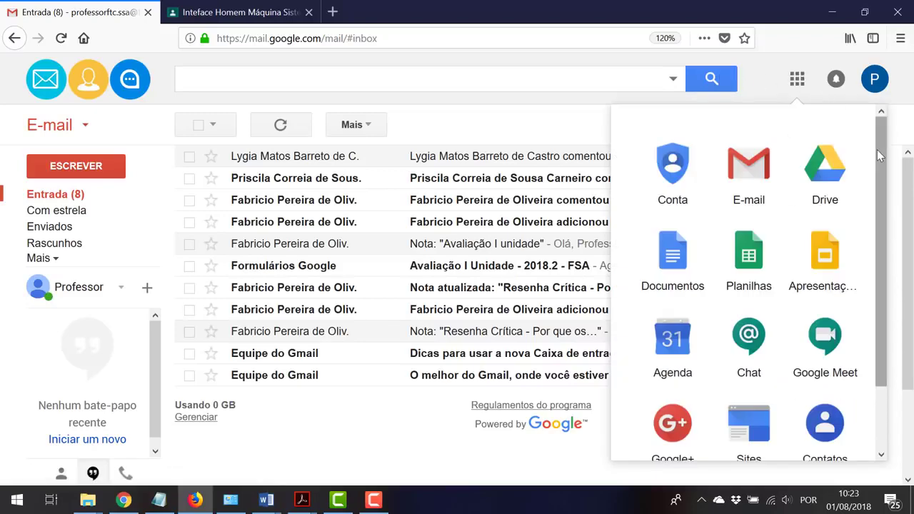
pyautogui.moveTo(882, 161); pyautogui.dragTo(870, 114)
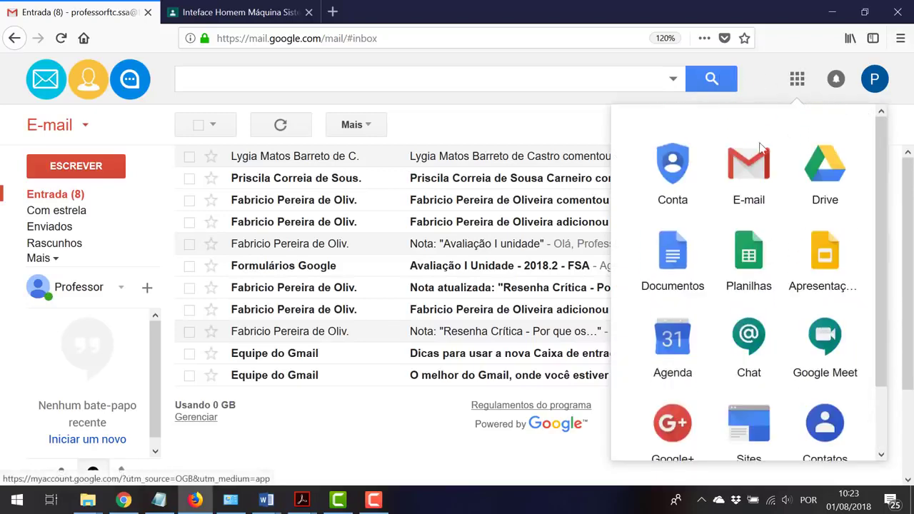
pyautogui.click(830, 168)
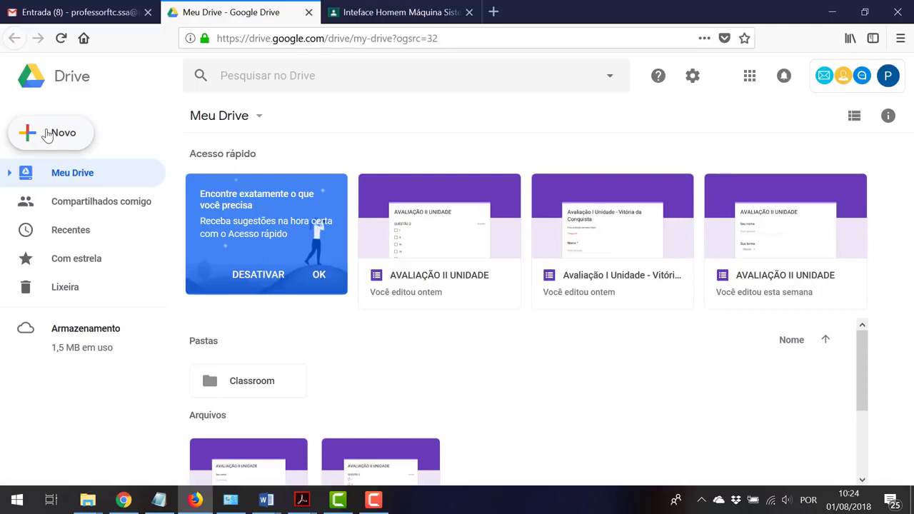
# Create a blank form via Novo > Mais > Formulários Google > Formulário em branco
pyautogui.click(47, 134)
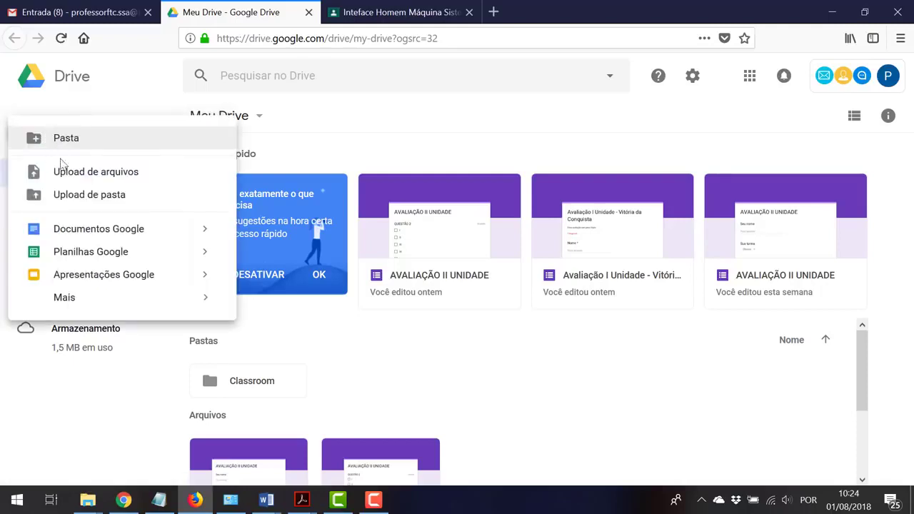
pyautogui.moveTo(92, 305)
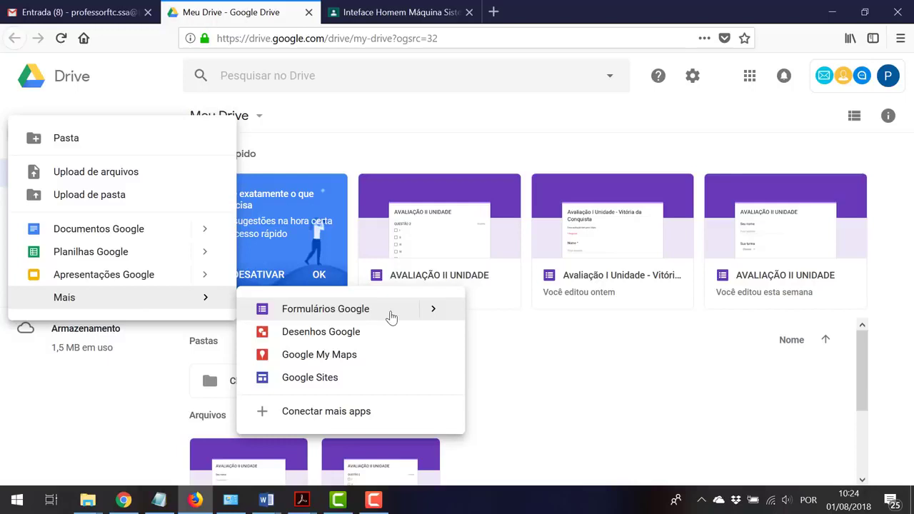
pyautogui.moveTo(436, 312)
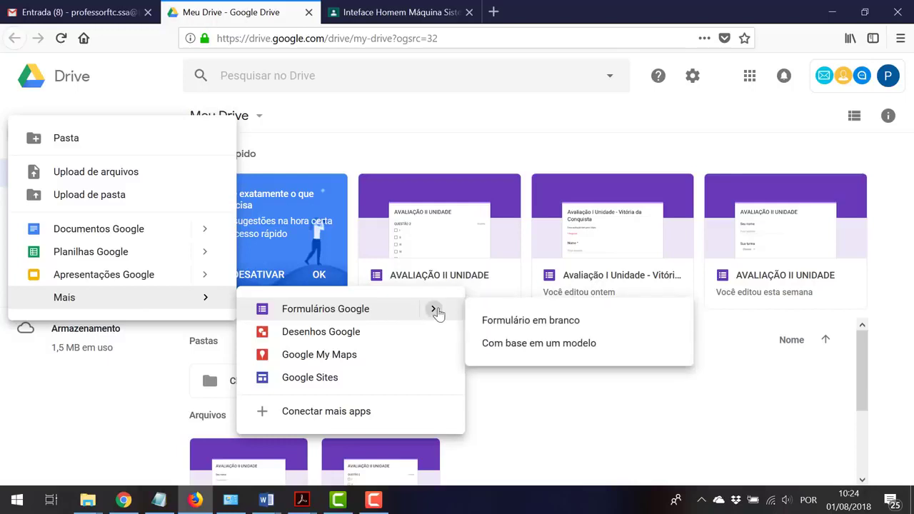
pyautogui.click(500, 323)
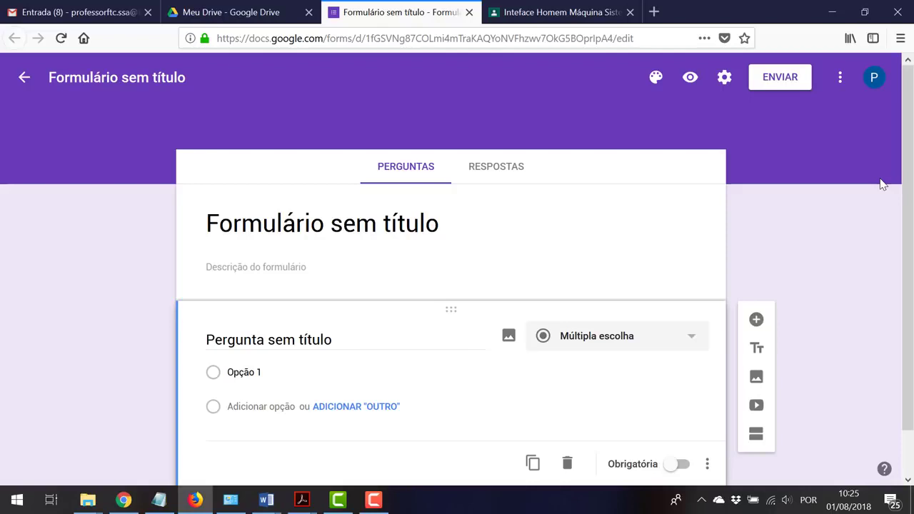
# Title the form 'Atividade Avaliativa' and keep that as its file name
pyautogui.click(392, 224)
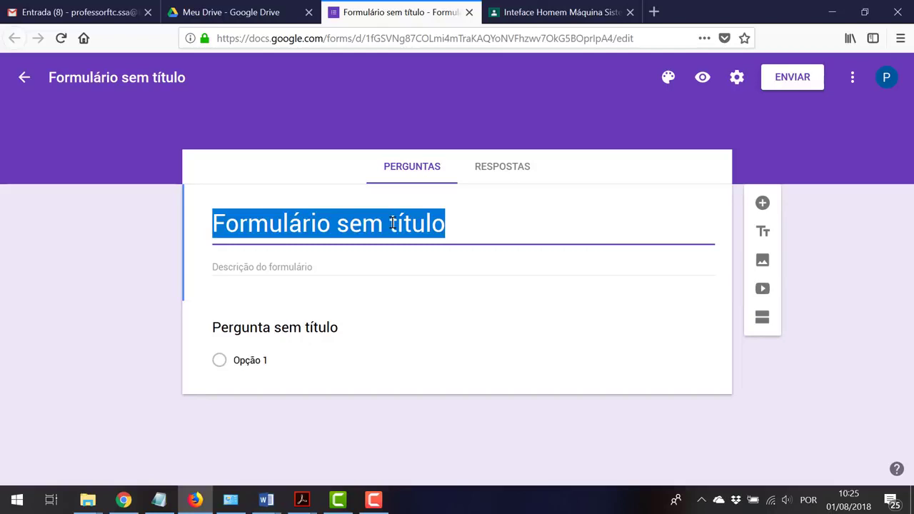
pyautogui.write('A')
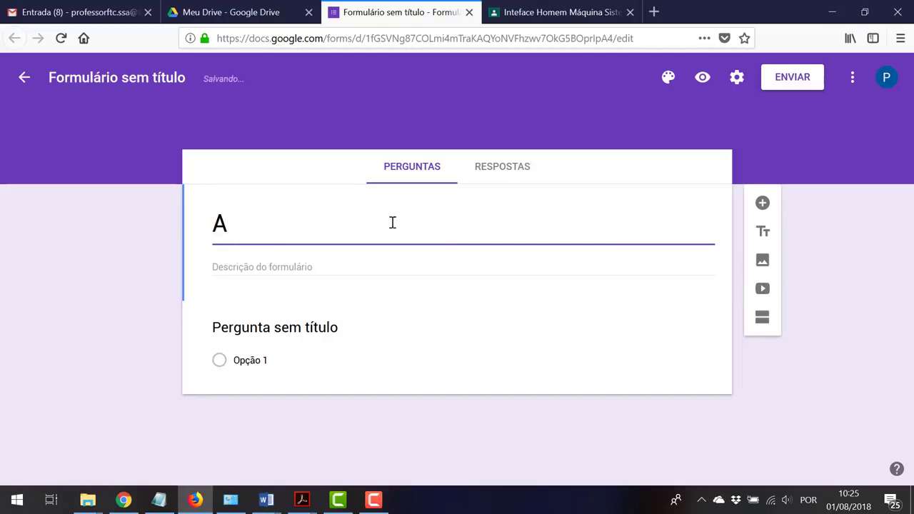
pyautogui.write('tividad')
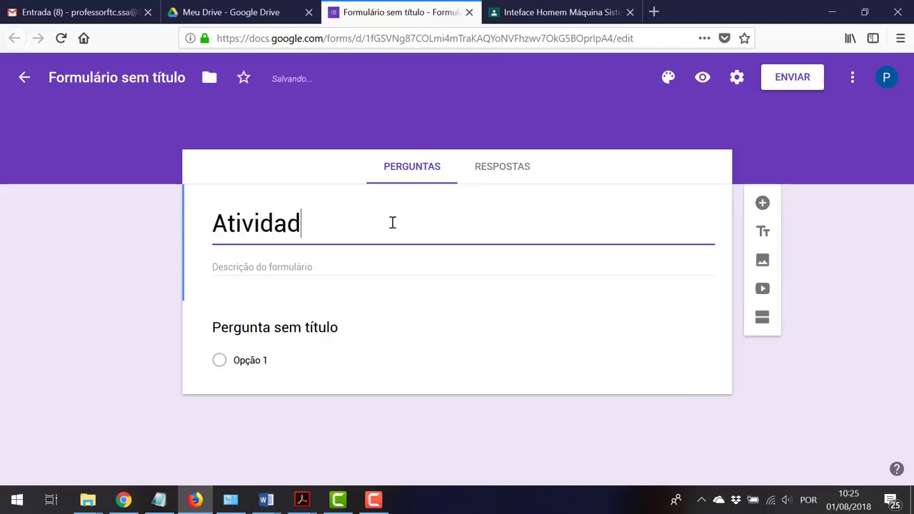
pyautogui.write('e Avalia')
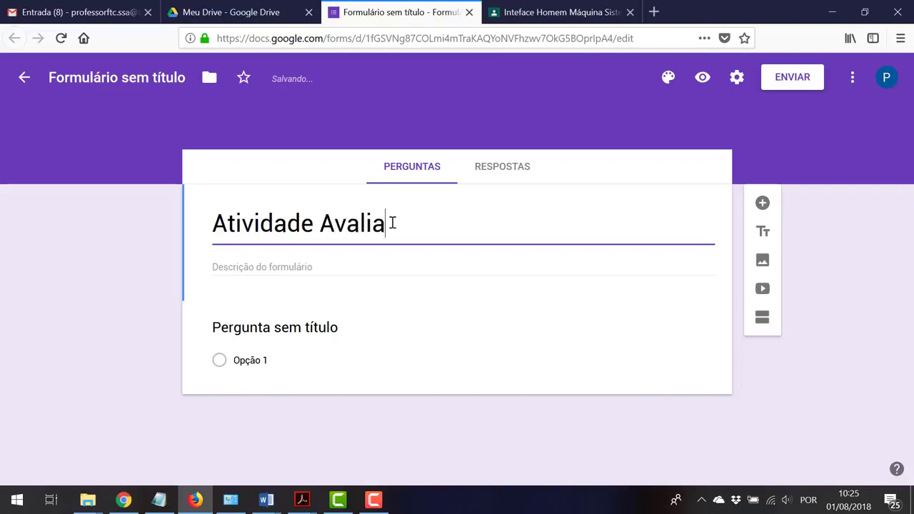
pyautogui.write('tiva')
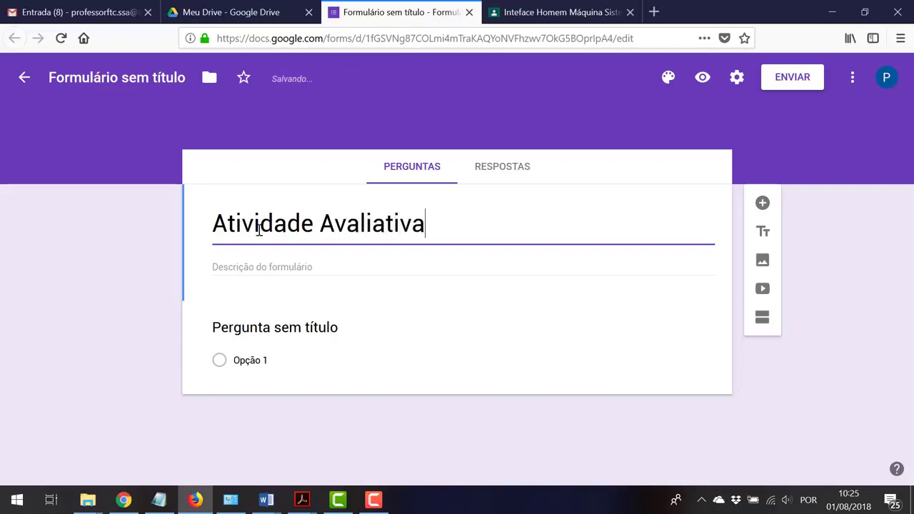
pyautogui.click(124, 243)
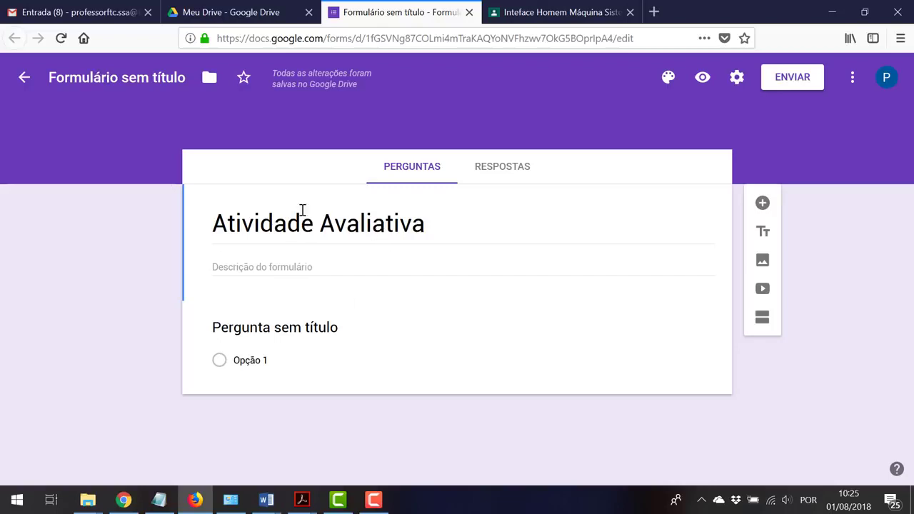
pyautogui.click(96, 75)
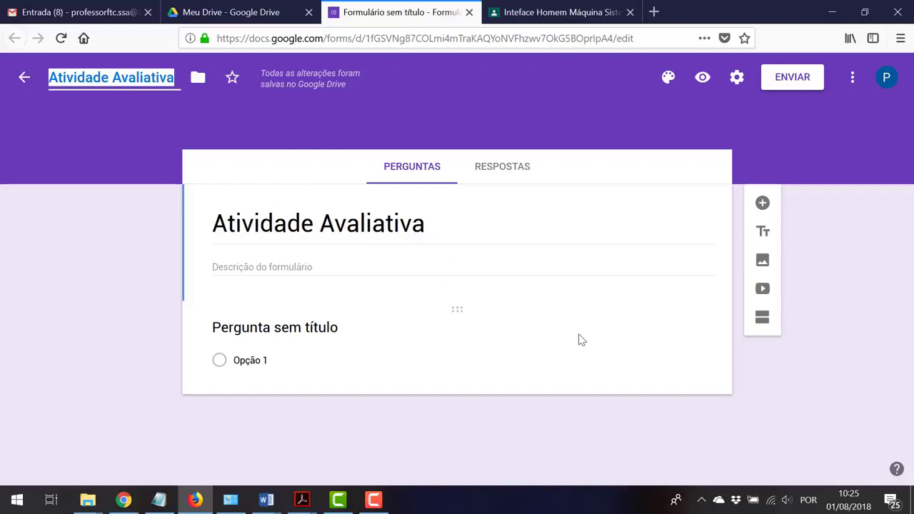
pyautogui.click(177, 81)
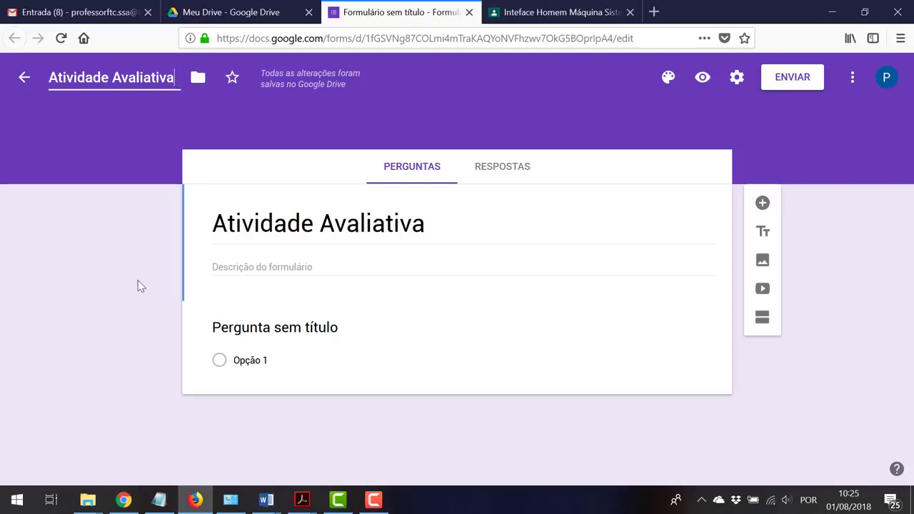
pyautogui.click(218, 268)
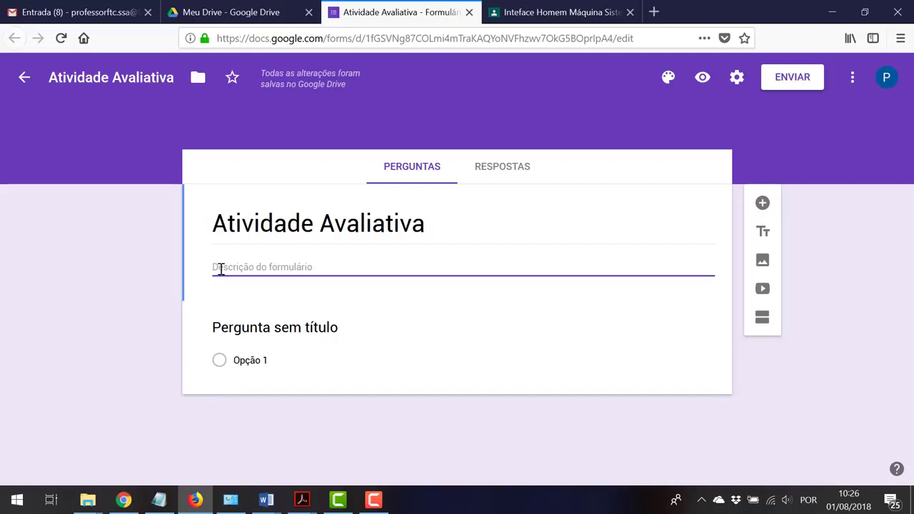
# Enter 'Essa atividade tem peso 30pts;' as the form description
pyautogui.write('Essa')
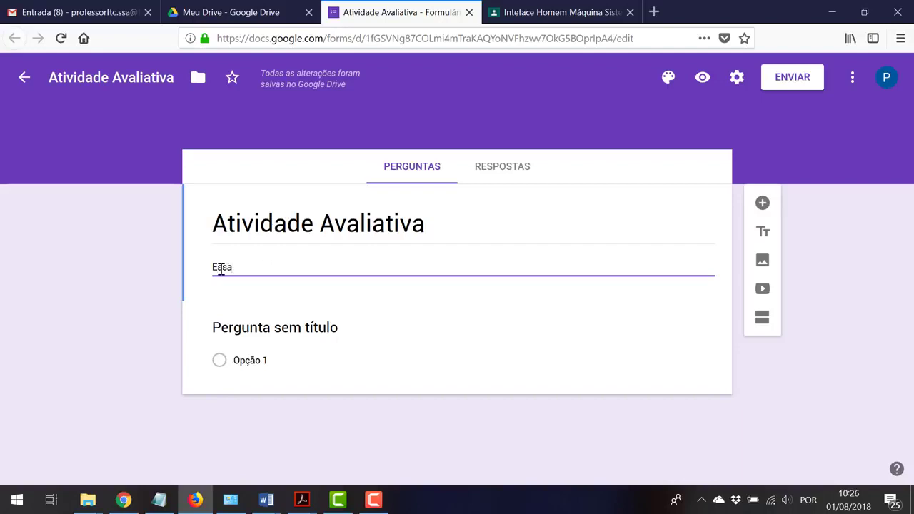
pyautogui.write(' atividad')
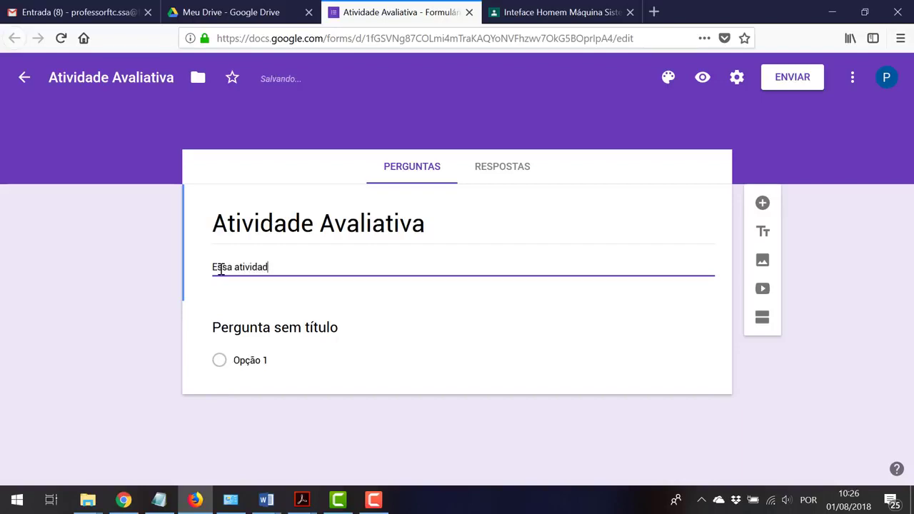
pyautogui.write('e tem peso 30pts')
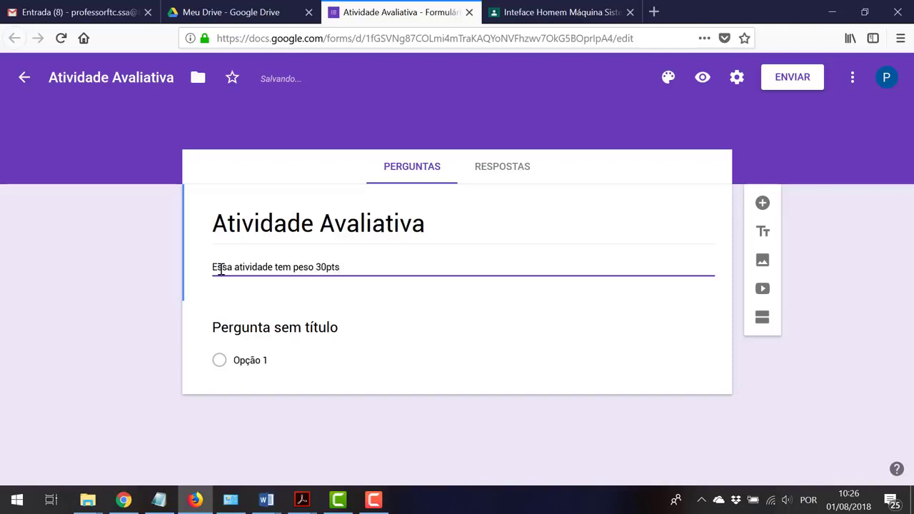
pyautogui.write(';')
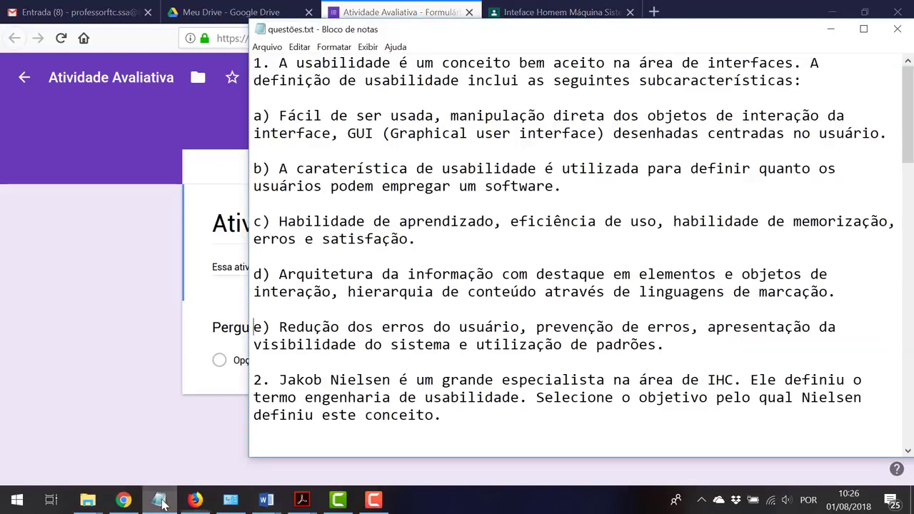
# Copy question 1's text from questões.txt in Notepad and return to the form
pyautogui.click(159, 499)
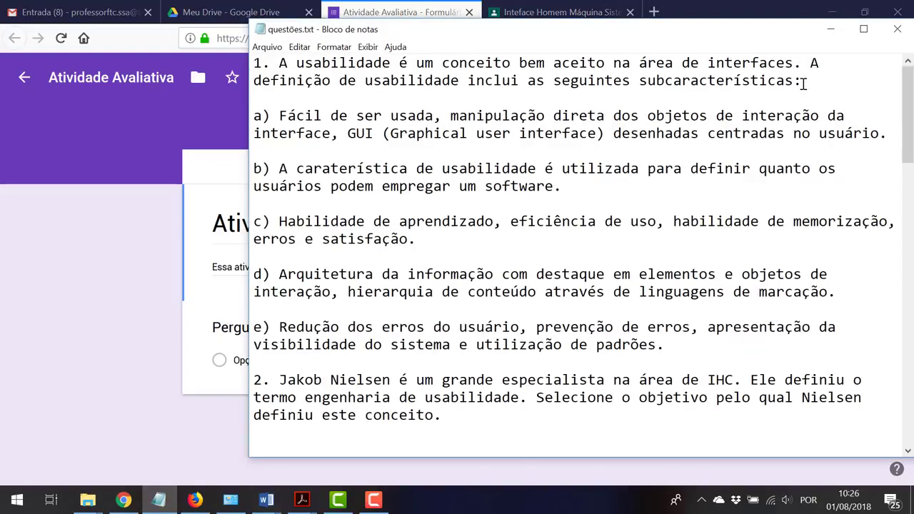
pyautogui.moveTo(802, 80); pyautogui.dragTo(277, 64)
pyautogui.hotkey('ctrl', 'c')
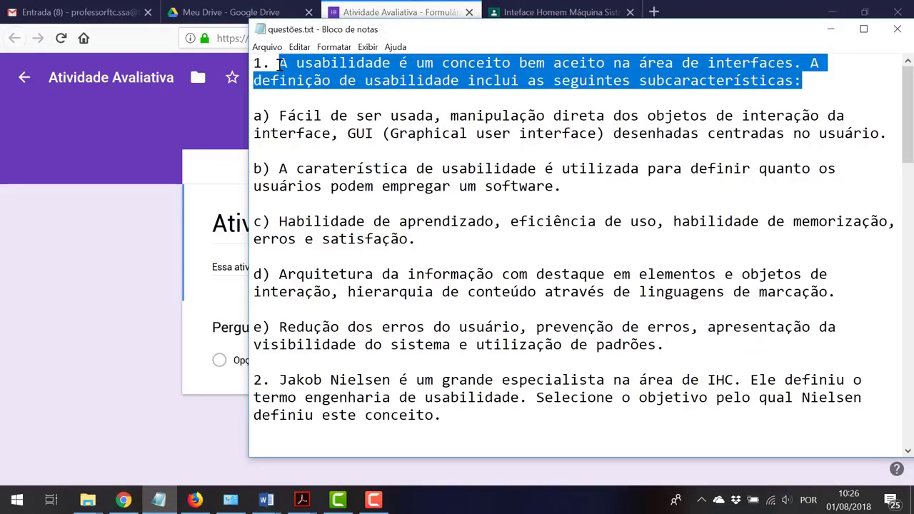
pyautogui.click(123, 333)
pyautogui.click(266, 327)
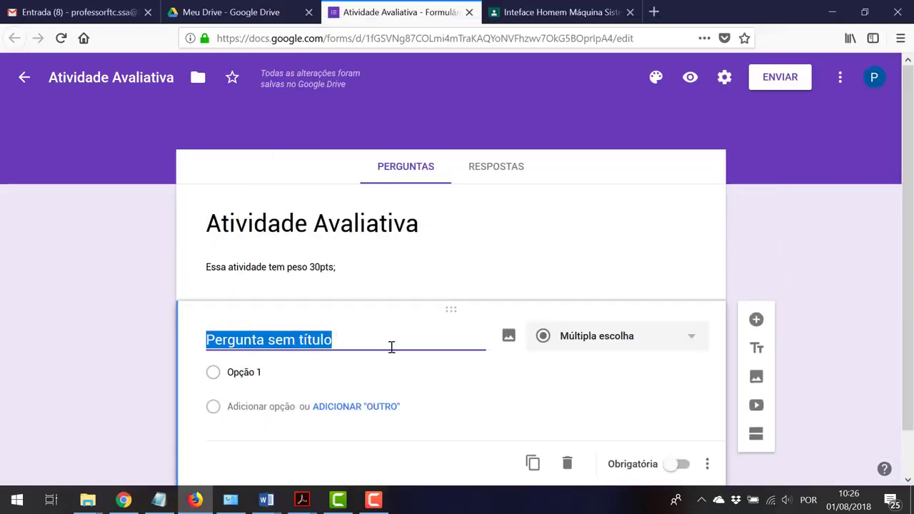
# Paste the usability subcharacteristics question as question 1's title
pyautogui.hotkey('ctrl', 'v')
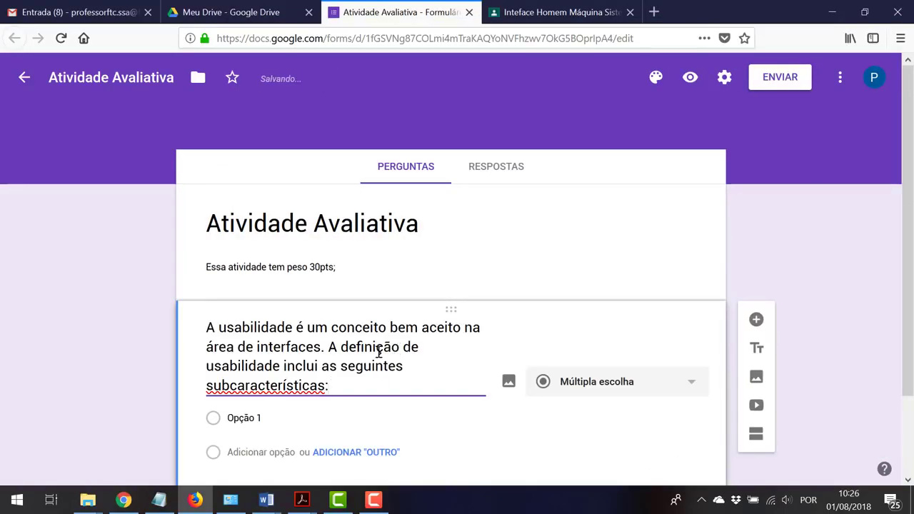
pyautogui.click(274, 418)
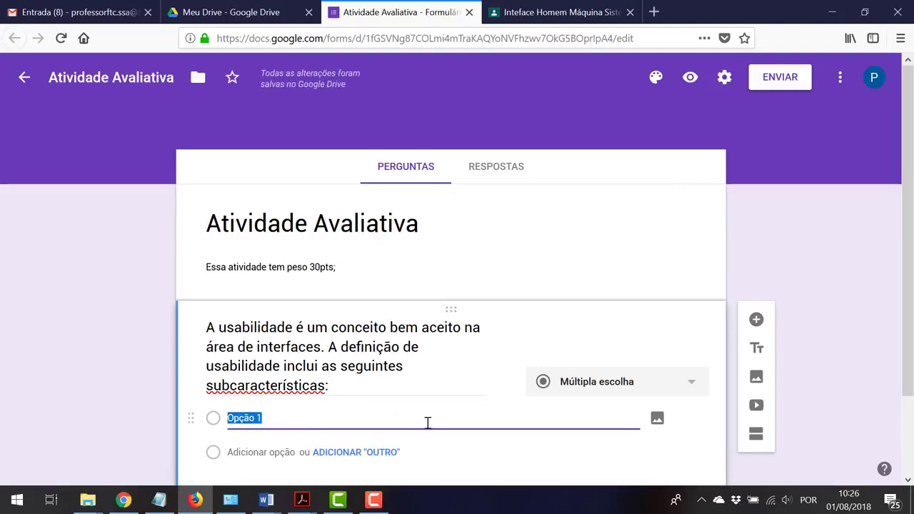
pyautogui.scroll(-2, 621, 386)
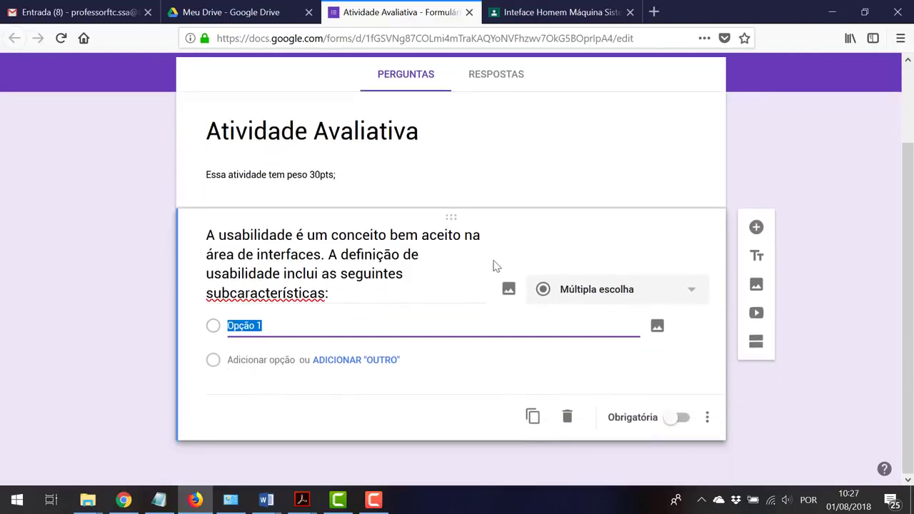
pyautogui.click(689, 294)
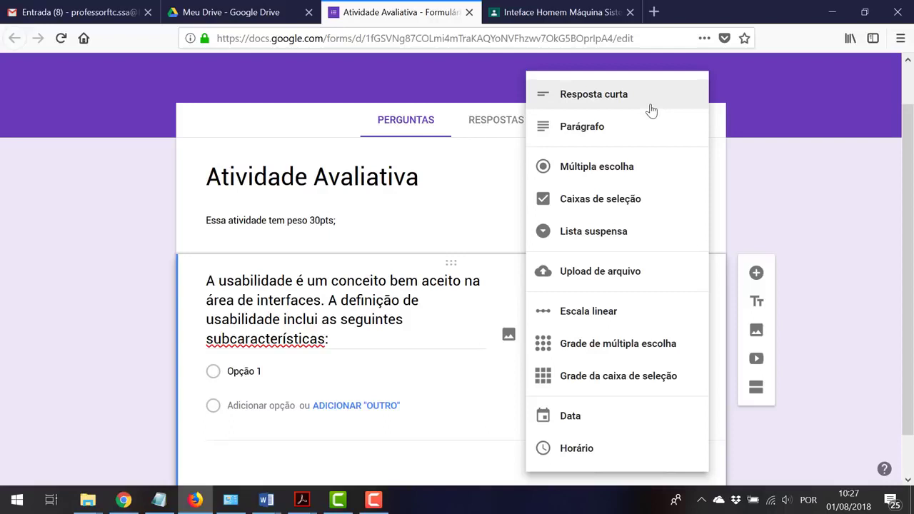
# Keep multiple choice and paste answers a) and b) from questões.txt as options
pyautogui.click(585, 177)
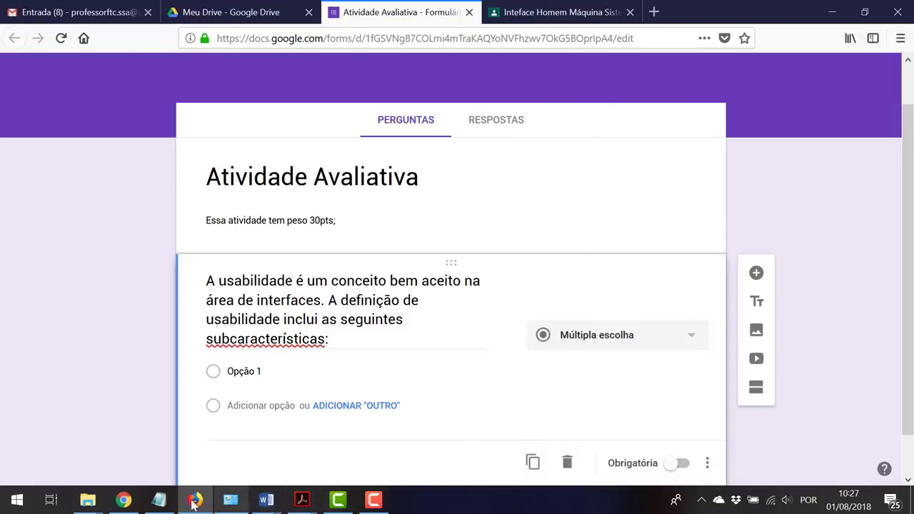
pyautogui.click(159, 500)
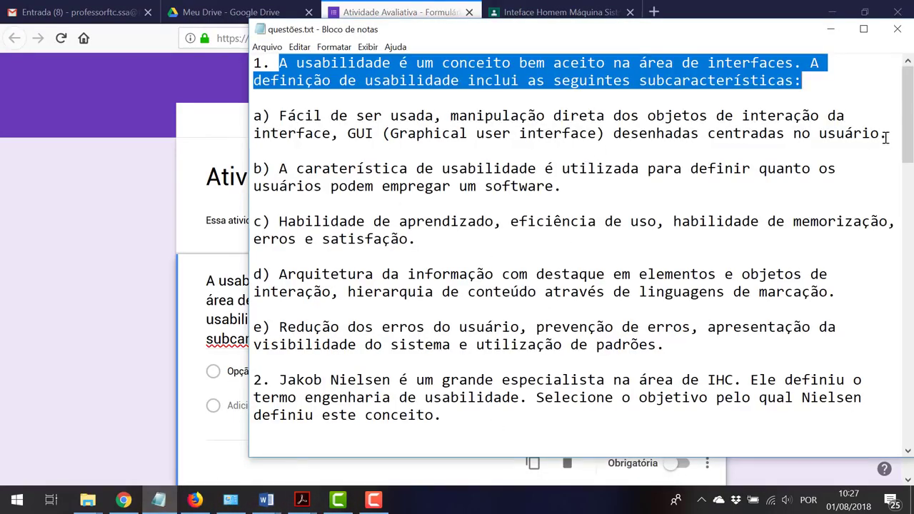
pyautogui.moveTo(885, 136); pyautogui.dragTo(250, 120)
pyautogui.hotkey('ctrl', 'c')
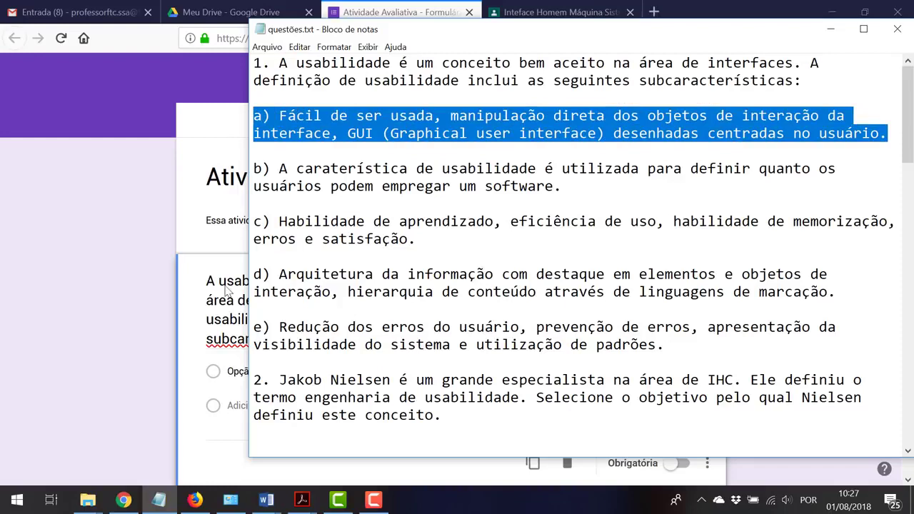
pyautogui.click(231, 369)
pyautogui.hotkey('ctrl', 'v')
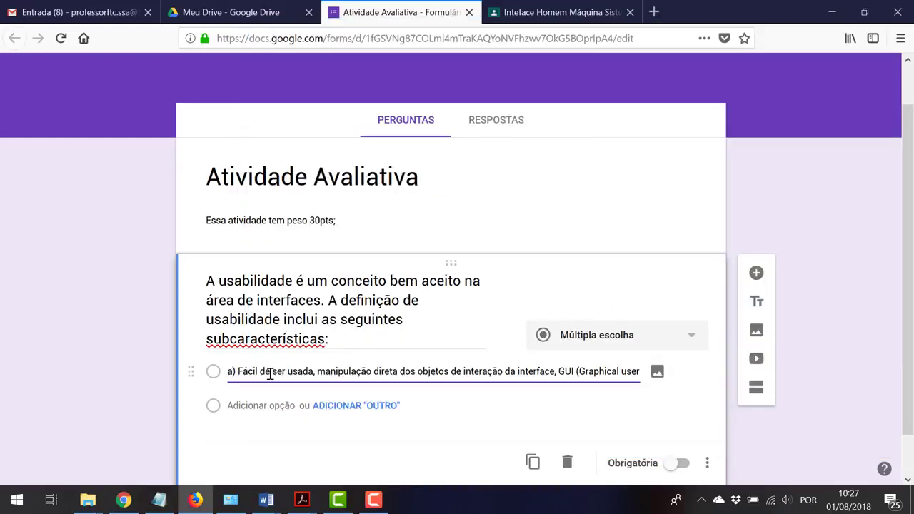
pyautogui.click(159, 500)
pyautogui.moveTo(562, 186); pyautogui.dragTo(214, 169)
pyautogui.hotkey('ctrl', 'c')
pyautogui.click(240, 407)
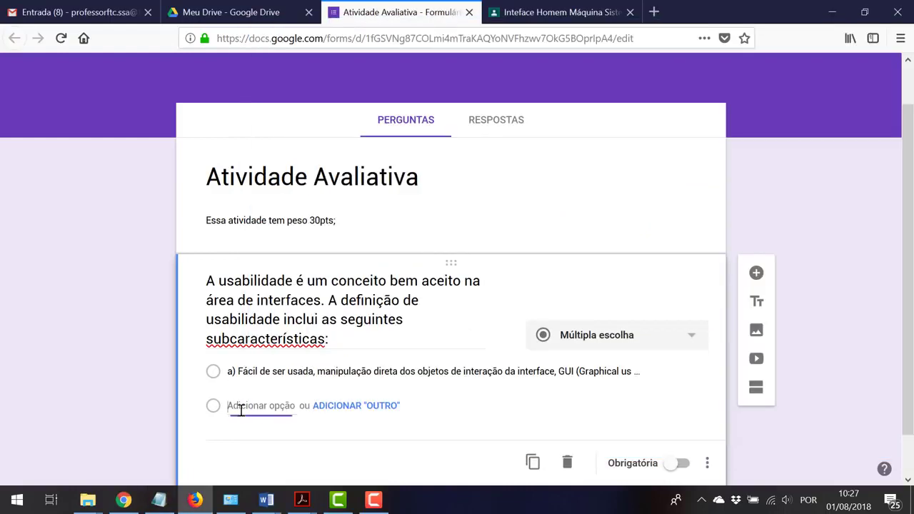
pyautogui.hotkey('ctrl', 'v')
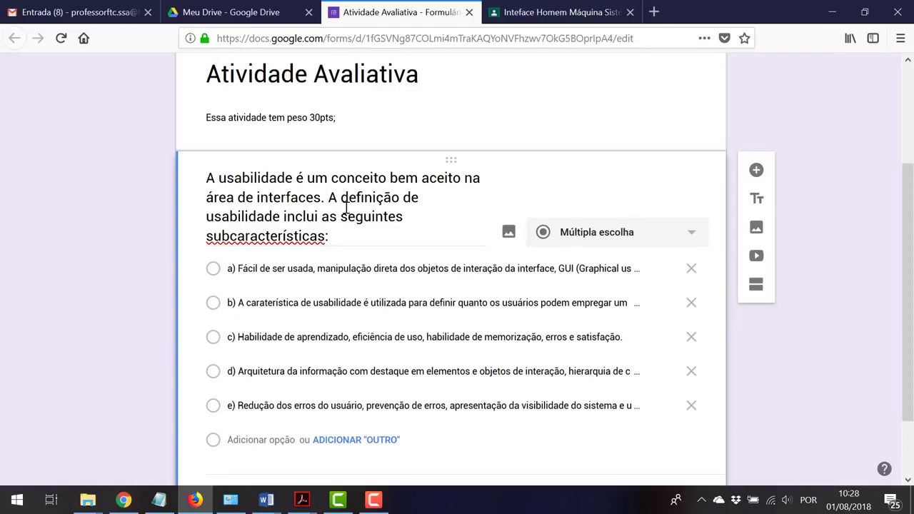
# Upload TECNOLOGIA.jpg from the IMAGENS folder as the usability question's image
pyautogui.click(509, 233)
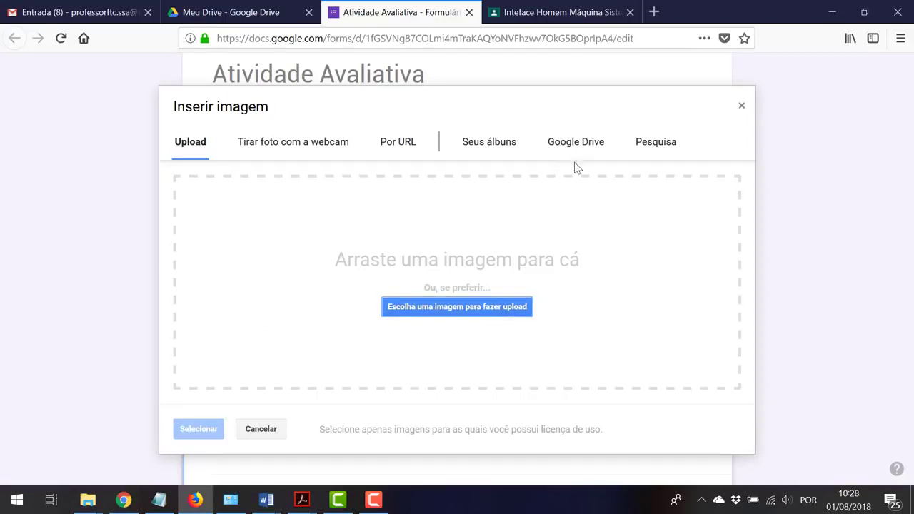
pyautogui.click(642, 154)
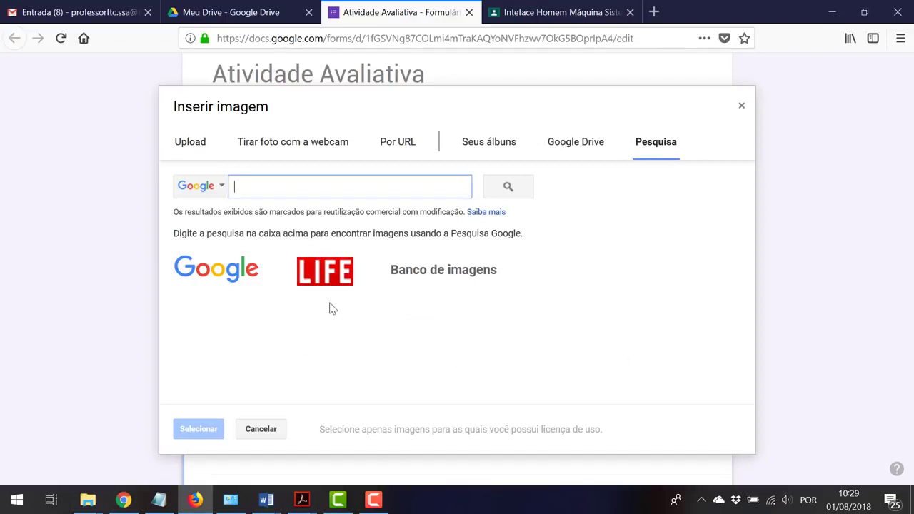
pyautogui.click(191, 146)
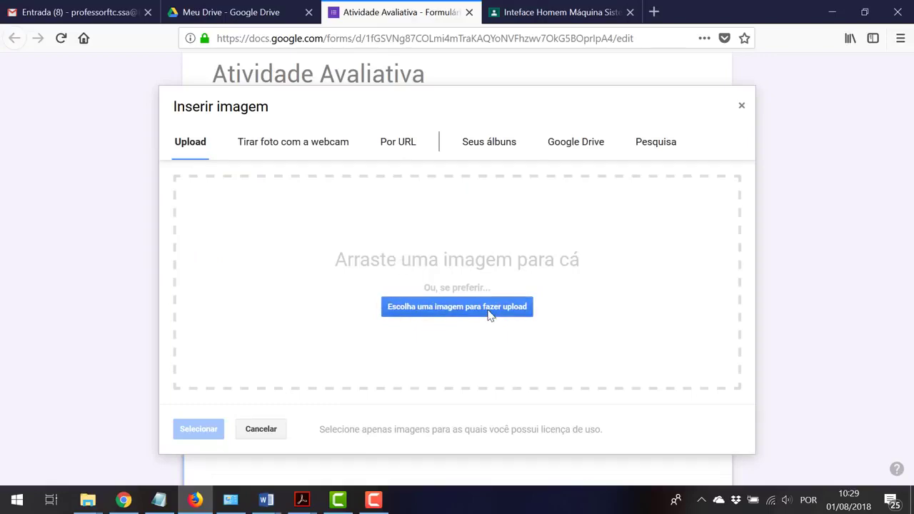
pyautogui.click(490, 315)
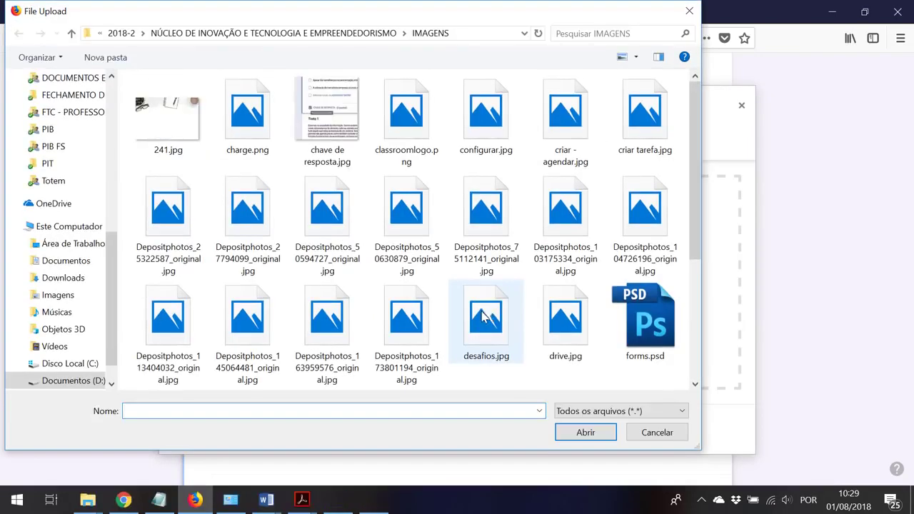
pyautogui.scroll(5, 98, 178)
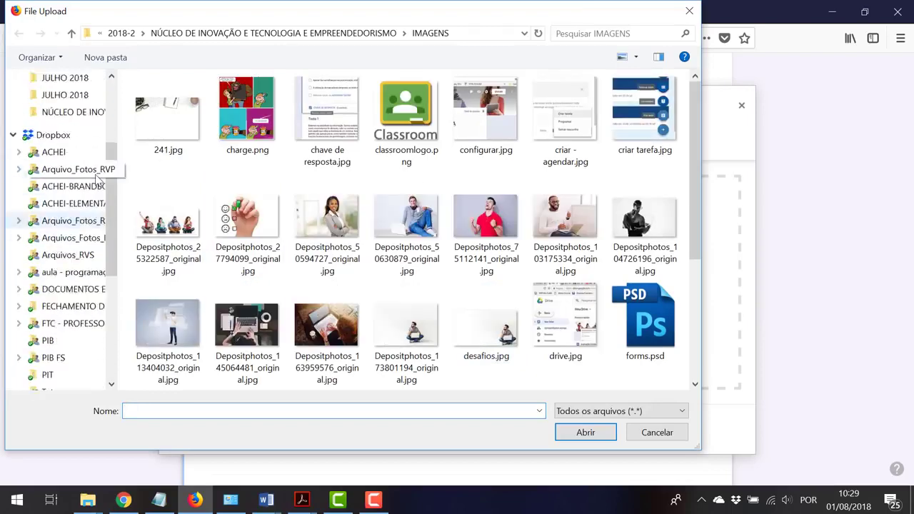
pyautogui.scroll(3, 98, 179)
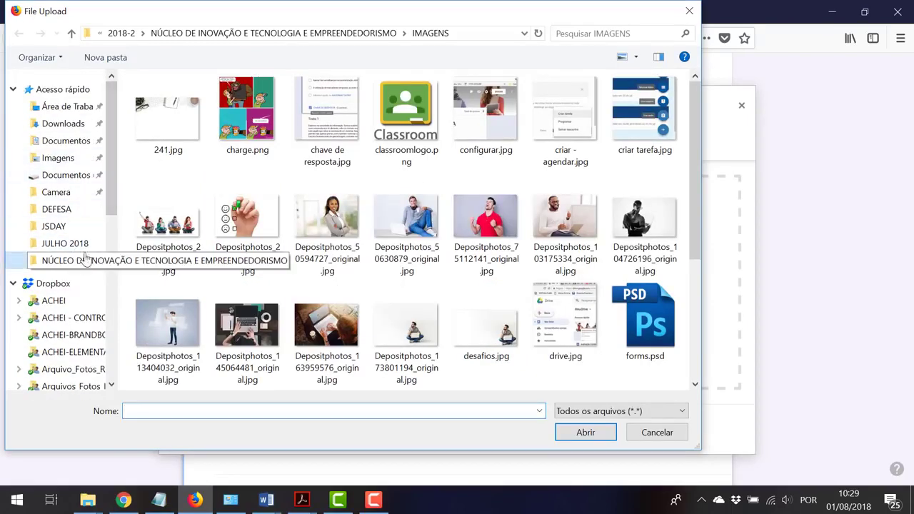
pyautogui.click(84, 259)
pyautogui.doubleClick(239, 125)
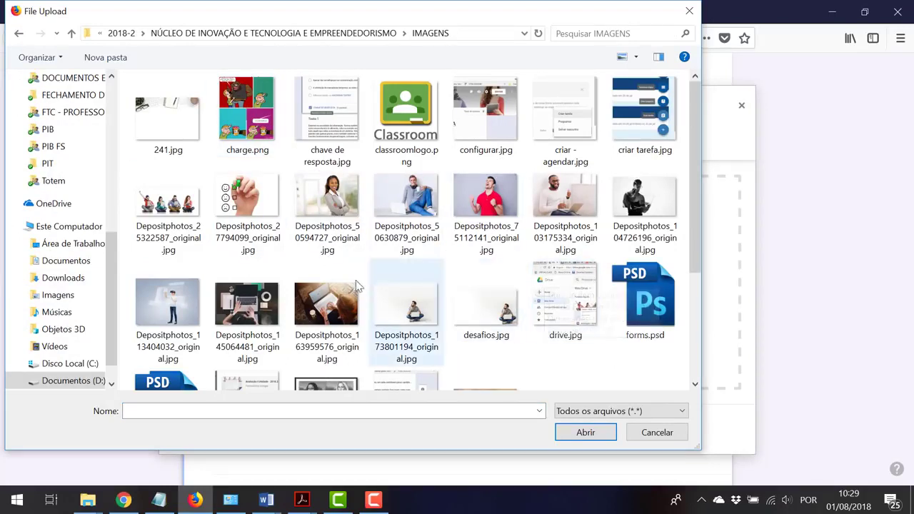
pyautogui.scroll(-2, 370, 294)
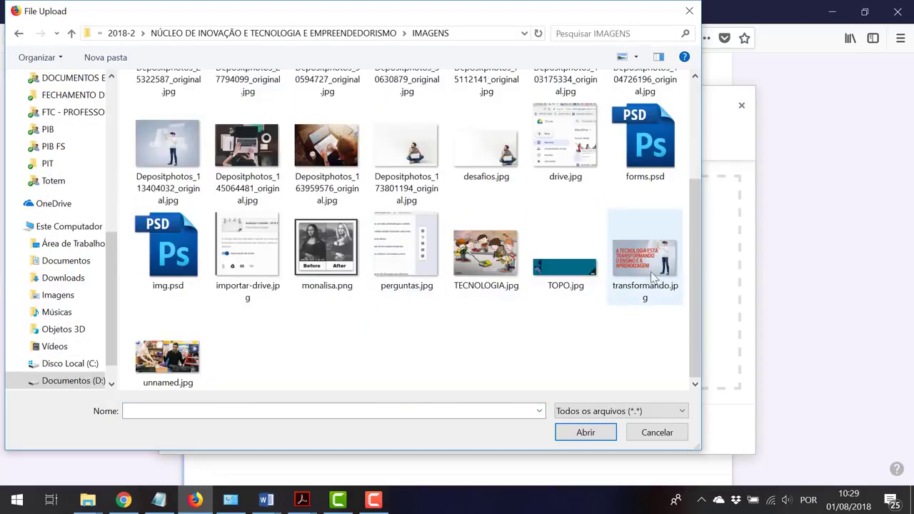
pyautogui.click(501, 262)
pyautogui.doubleClick(501, 261)
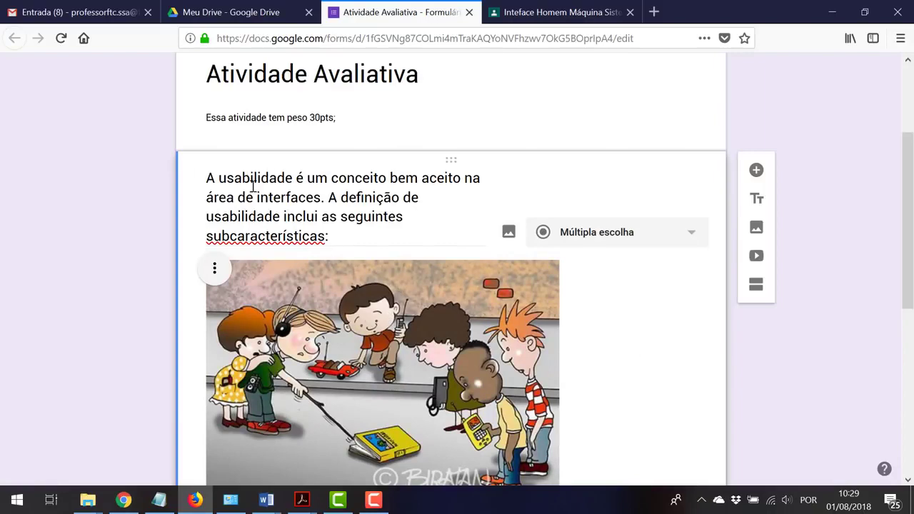
pyautogui.scroll(-3, 314, 181)
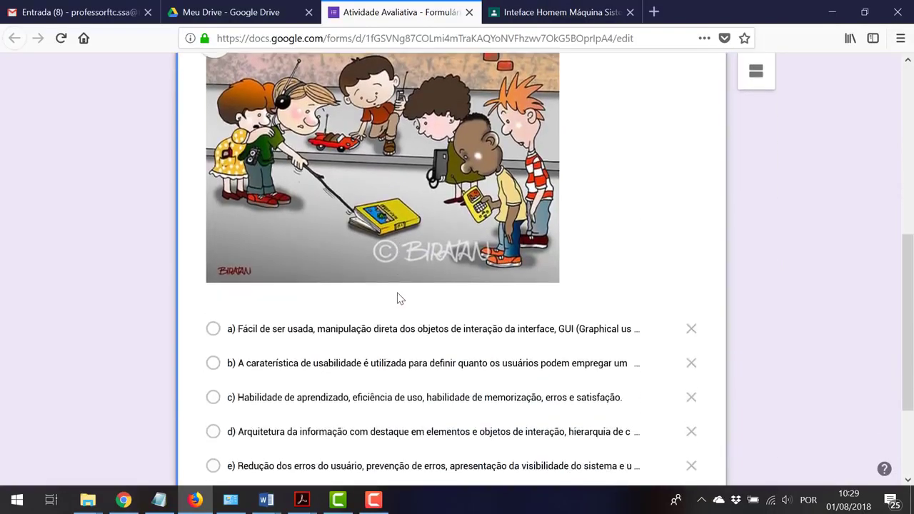
pyautogui.scroll(2, 393, 293)
pyautogui.scroll(-3, 409, 212)
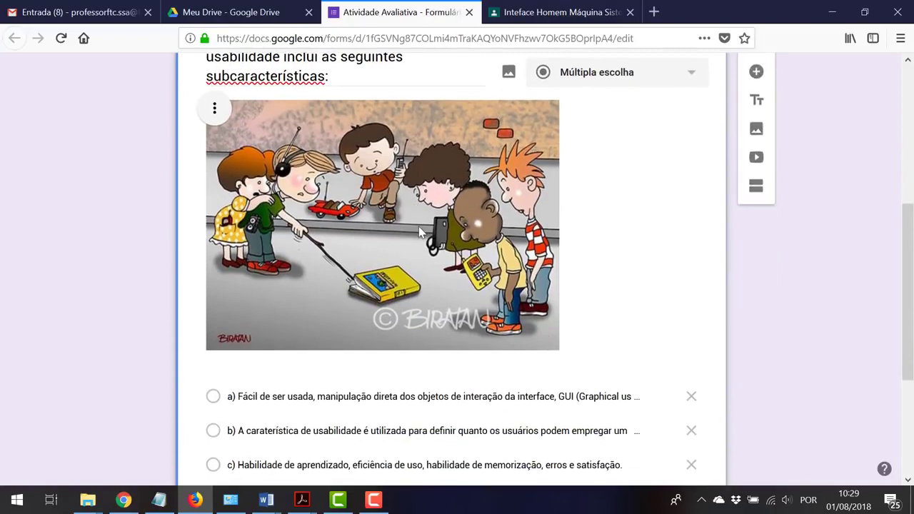
pyautogui.scroll(-2, 412, 257)
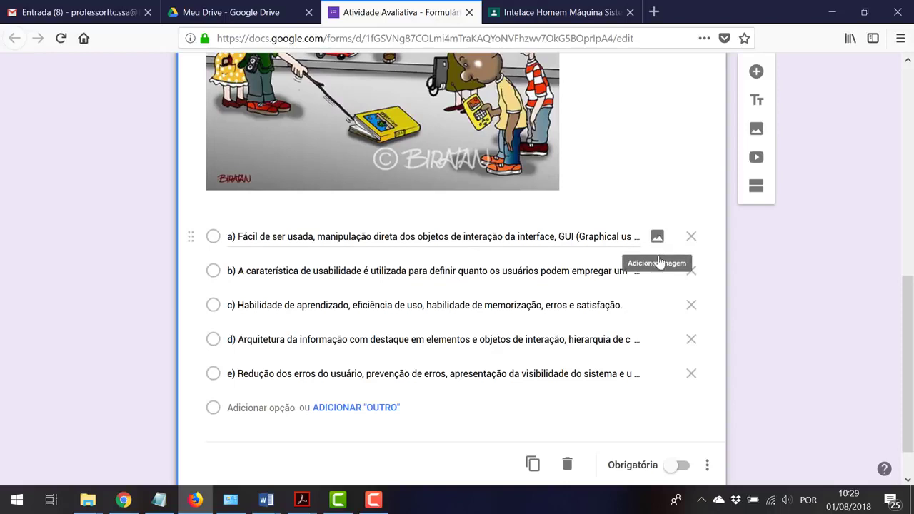
pyautogui.scroll(1, 780, 397)
pyautogui.scroll(3, 776, 392)
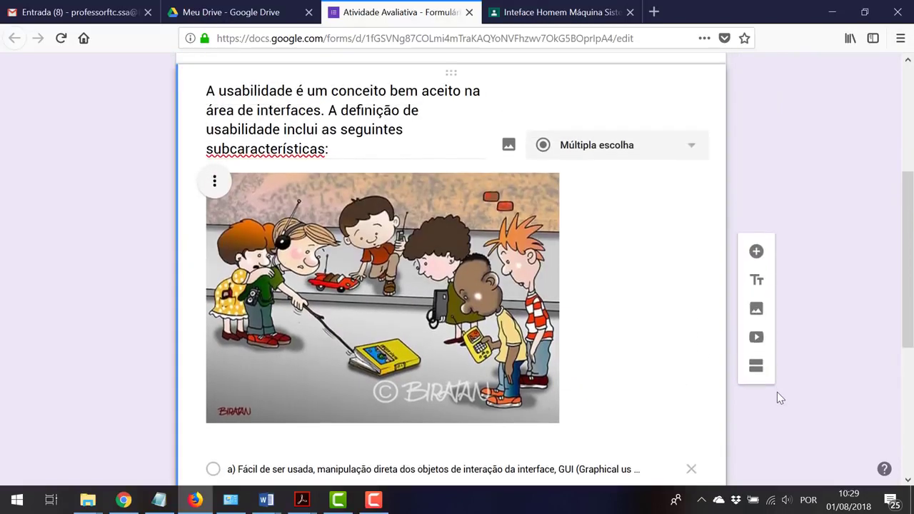
pyautogui.scroll(-4, 776, 392)
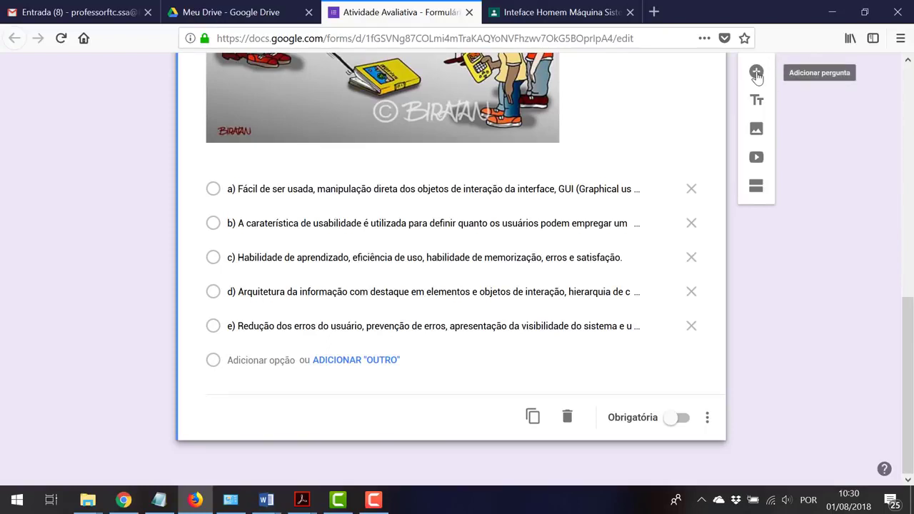
# Add a new Resposta curta question titled 'Seu nome:' after the usability question
pyautogui.click(756, 73)
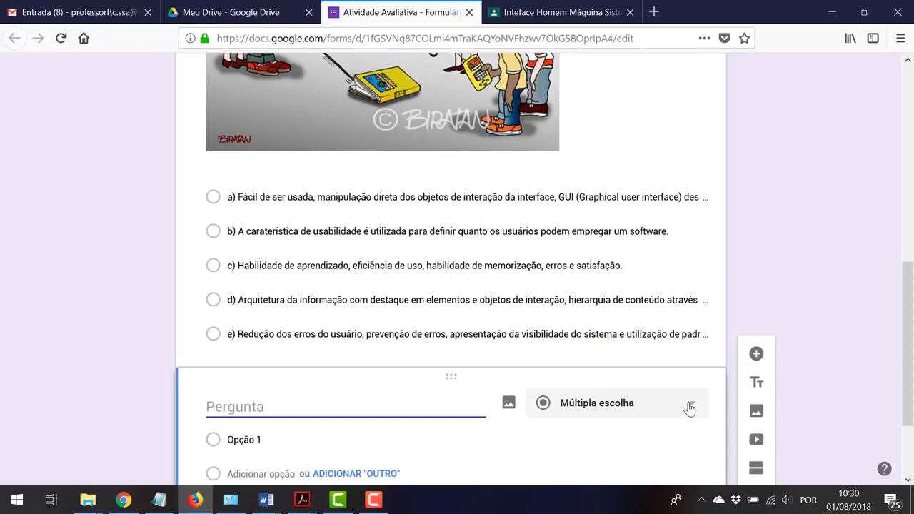
pyautogui.click(689, 407)
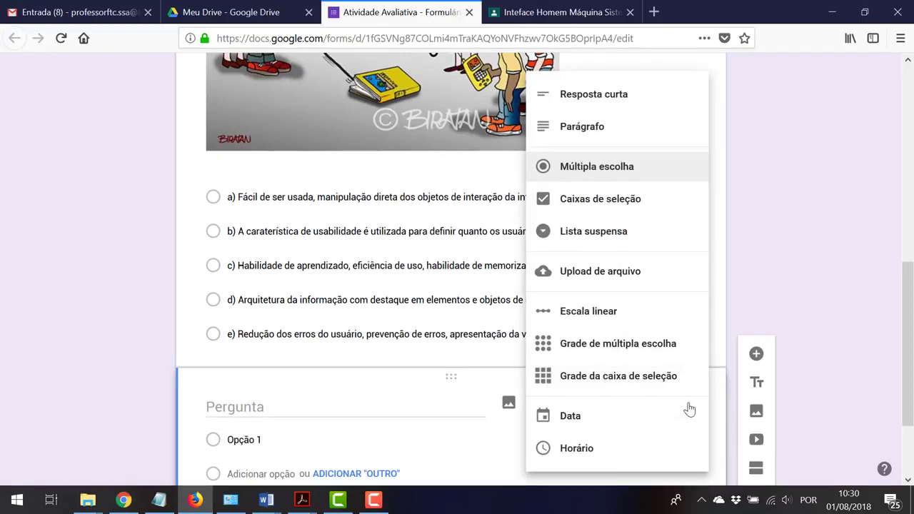
pyautogui.click(626, 103)
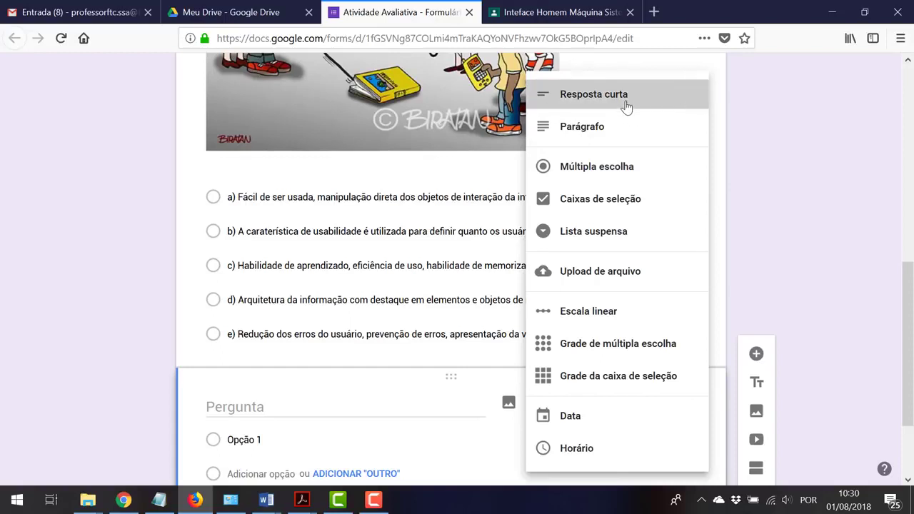
pyautogui.click(277, 407)
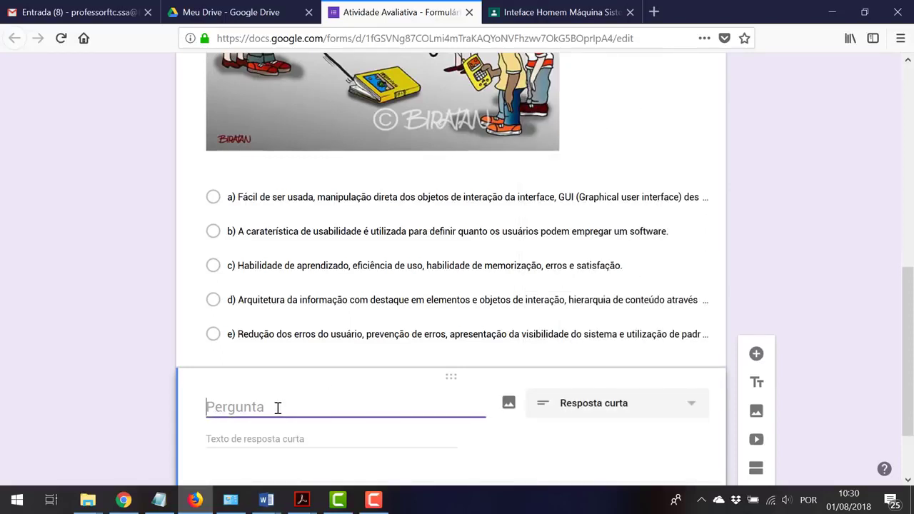
pyautogui.write('Seu nome:')
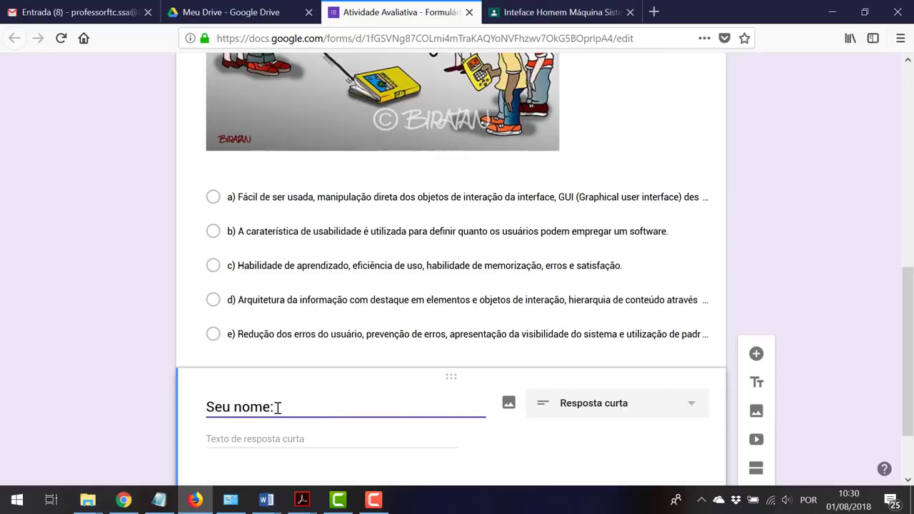
pyautogui.click(814, 345)
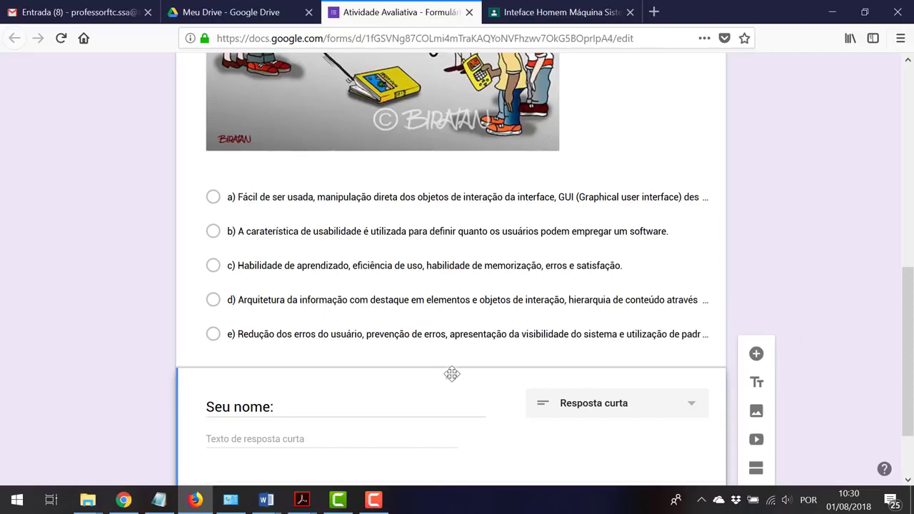
pyautogui.scroll(7, 468, 376)
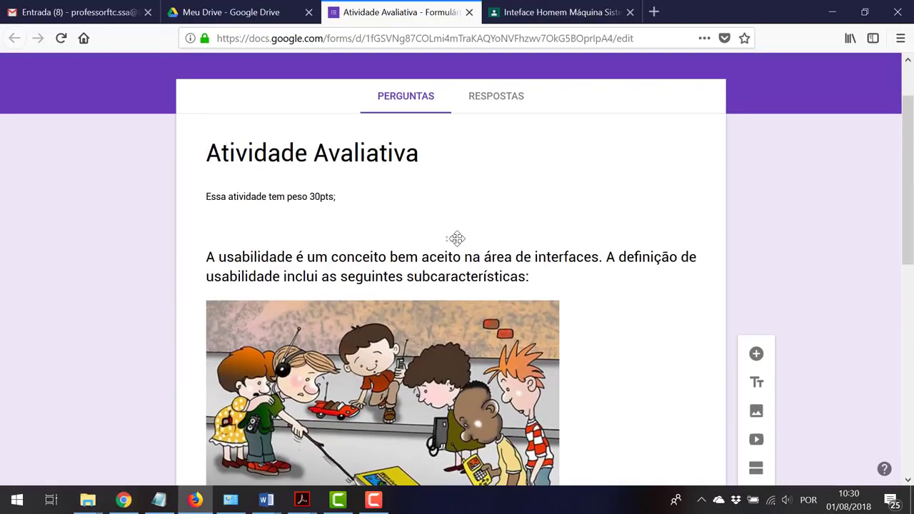
# Move 'Seu nome:' directly under the description and switch on Obrigatória
pyautogui.doubleClick(501, 278)
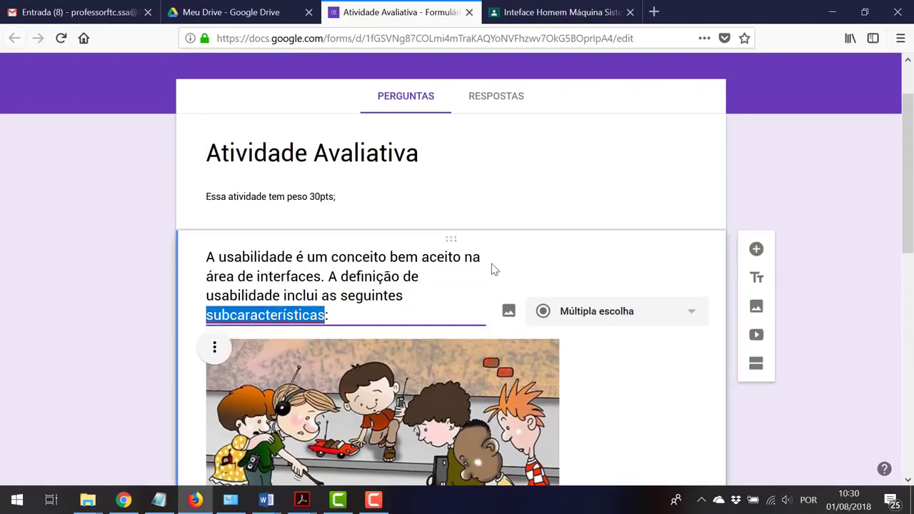
pyautogui.scroll(-5, 491, 266)
pyautogui.click(436, 382)
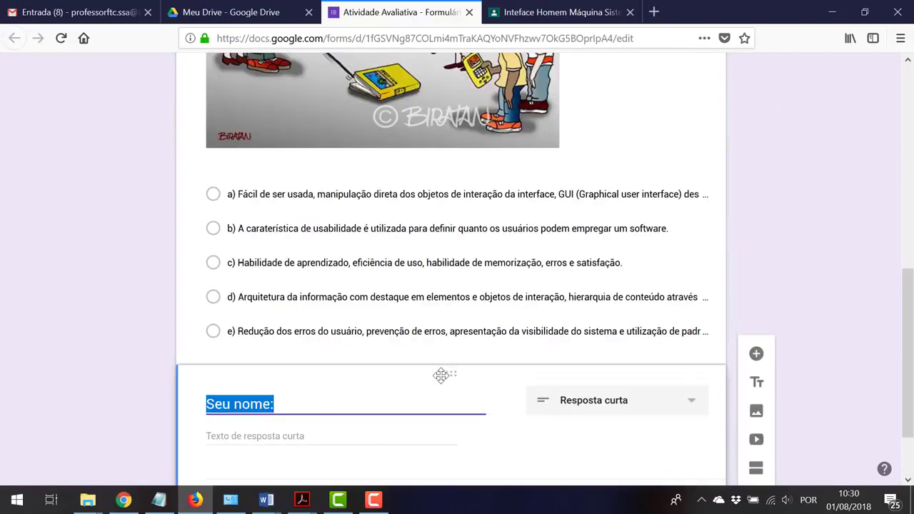
pyautogui.moveTo(452, 372); pyautogui.dragTo(465, 96)
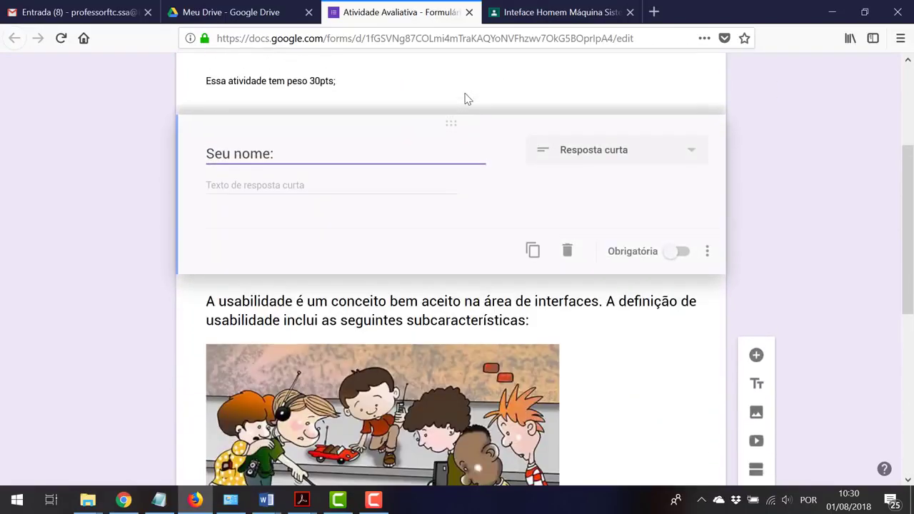
pyautogui.moveTo(465, 173); pyautogui.dragTo(464, 151)
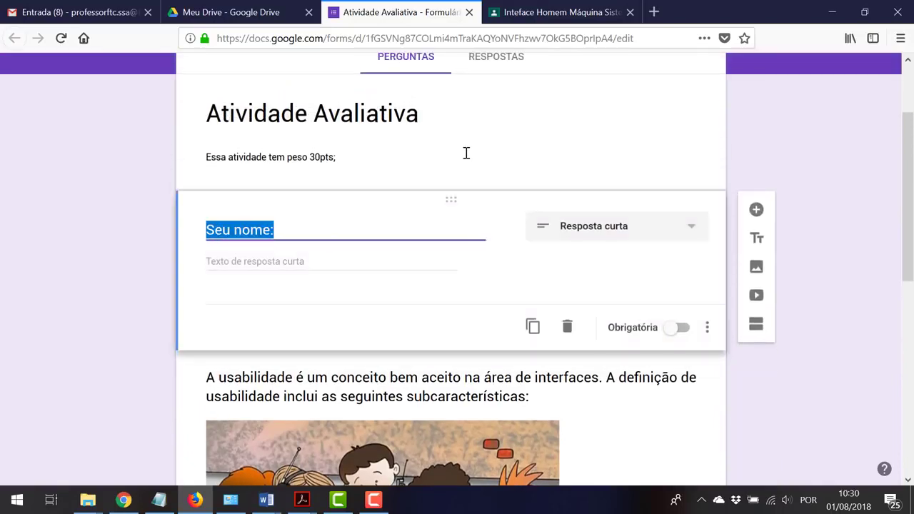
pyautogui.click(140, 300)
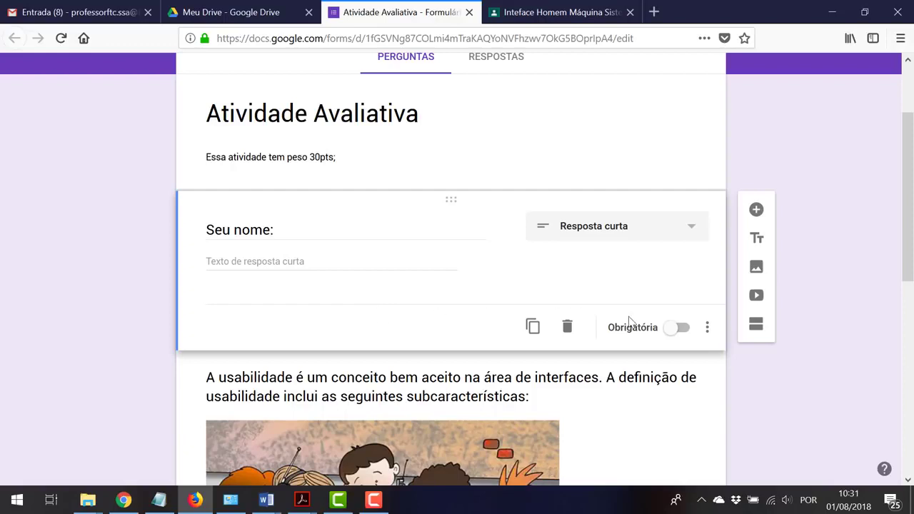
pyautogui.click(681, 329)
# Add a question titled 'Sua turma:' below 'Seu nome:' as a Lista suspensa dropdown
pyautogui.click(756, 210)
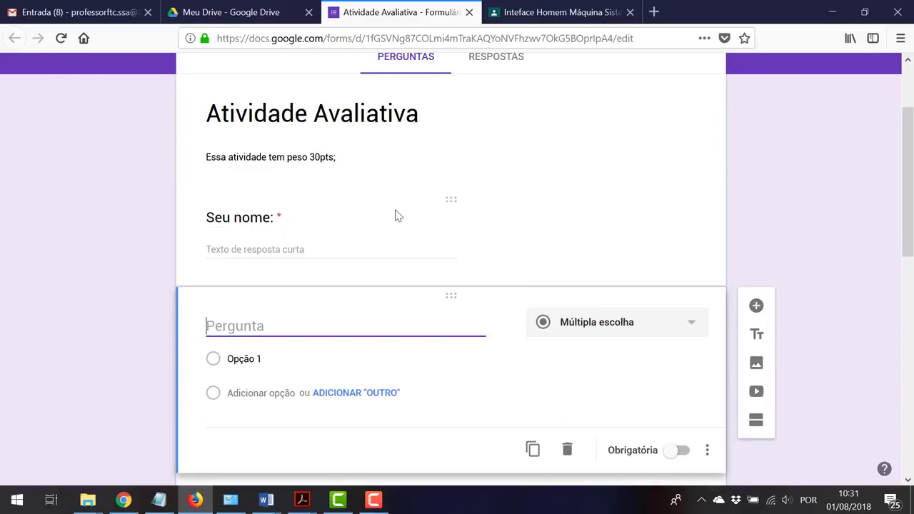
pyautogui.write('Su')
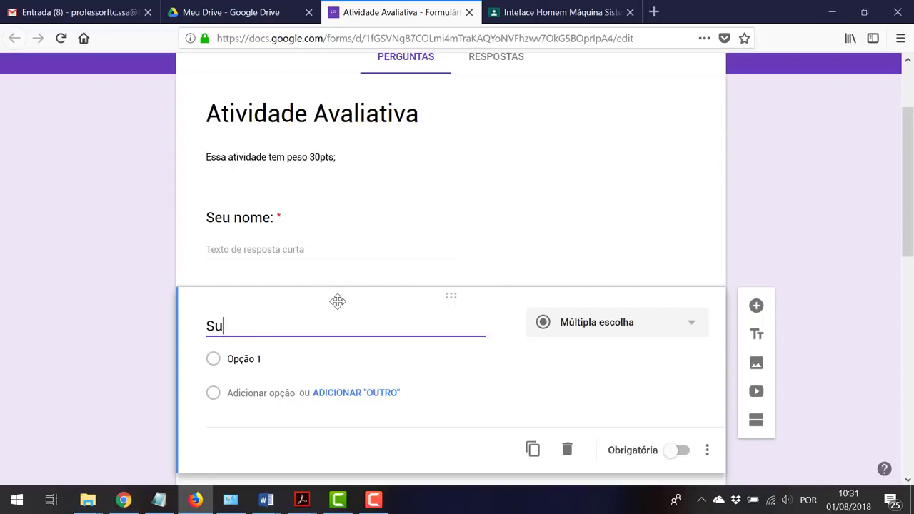
pyautogui.write('a turma:')
pyautogui.click(693, 326)
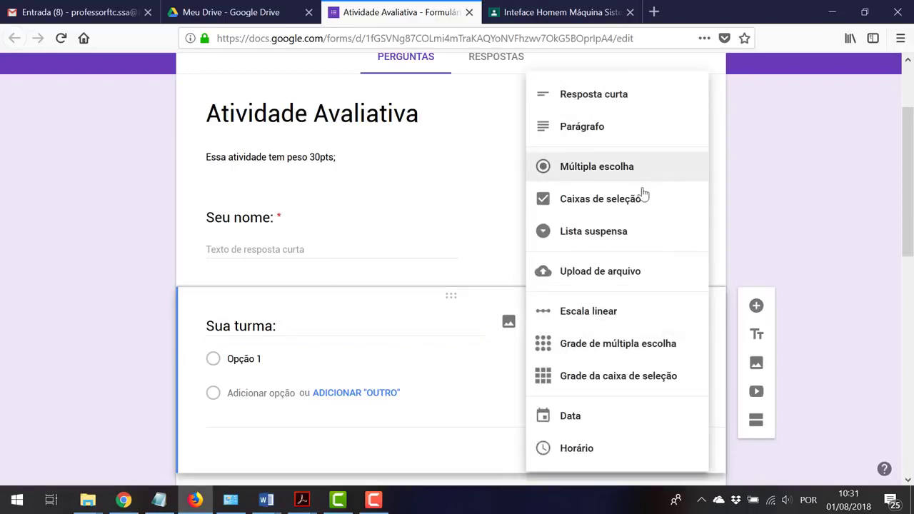
pyautogui.click(643, 232)
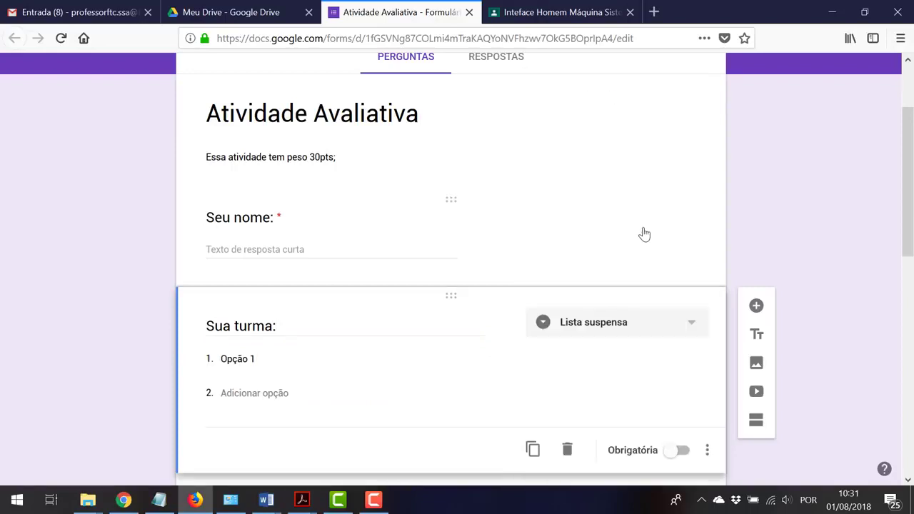
# Fill the dropdown with options A, B, C, D and E using the suggested options
pyautogui.click(258, 360)
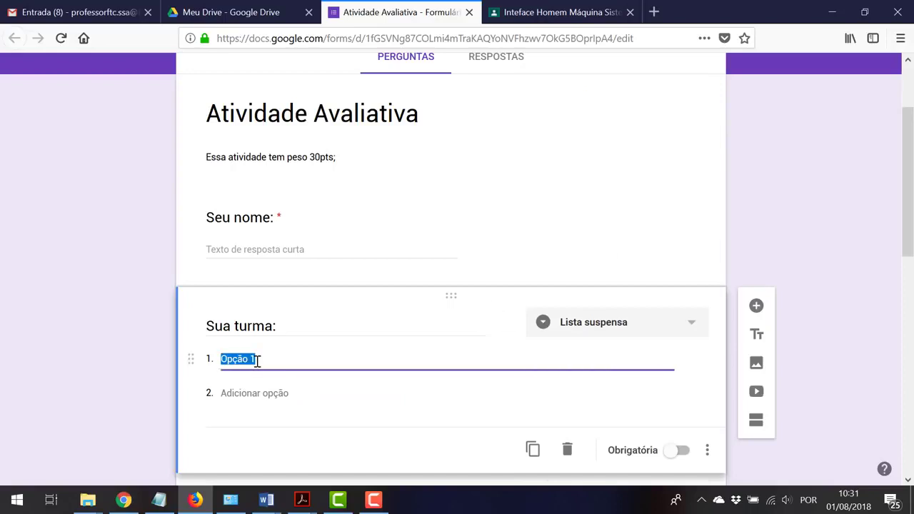
pyautogui.write('A')
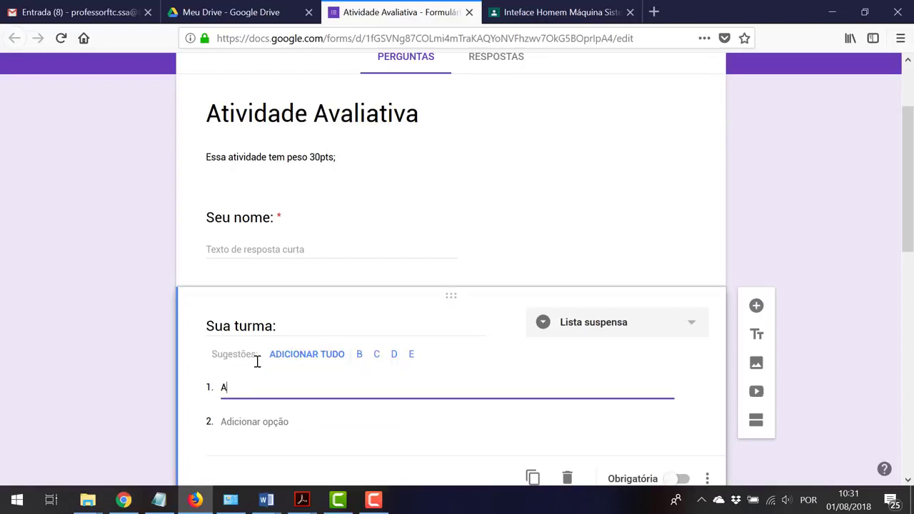
pyautogui.press('Return')
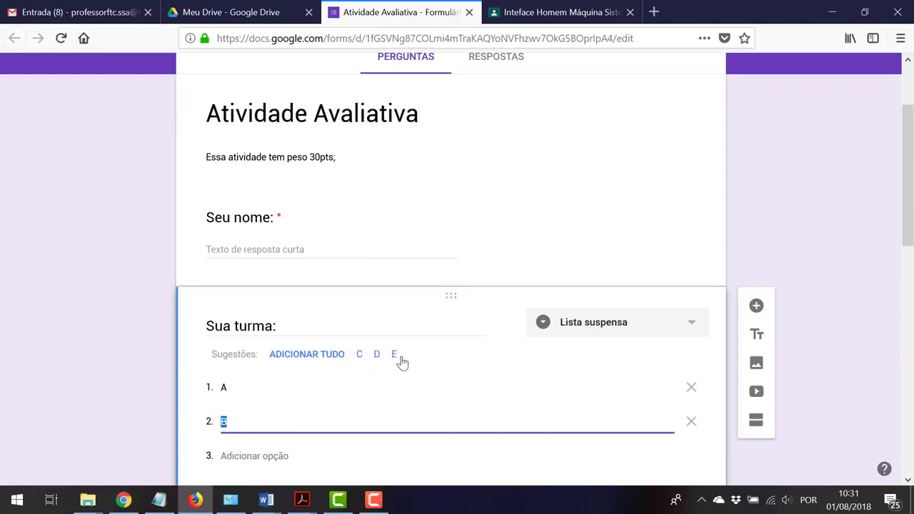
pyautogui.click(329, 360)
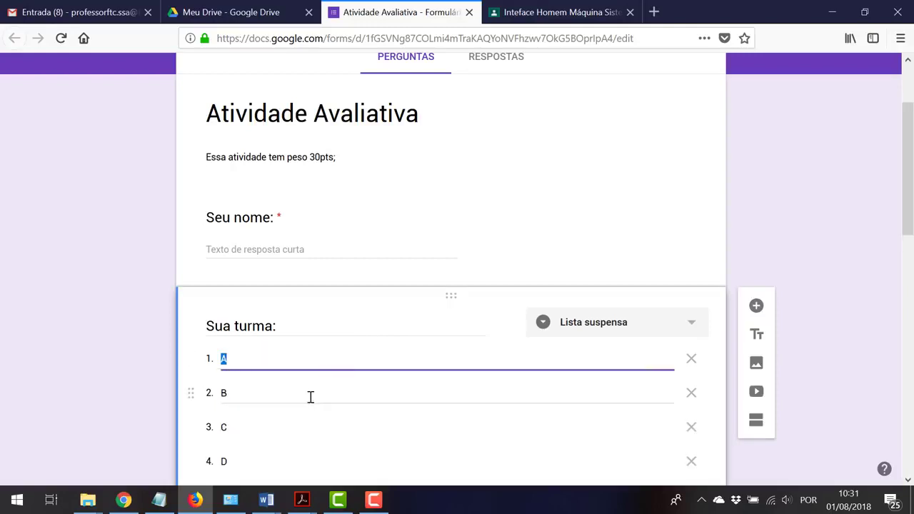
pyautogui.scroll(-2, 281, 467)
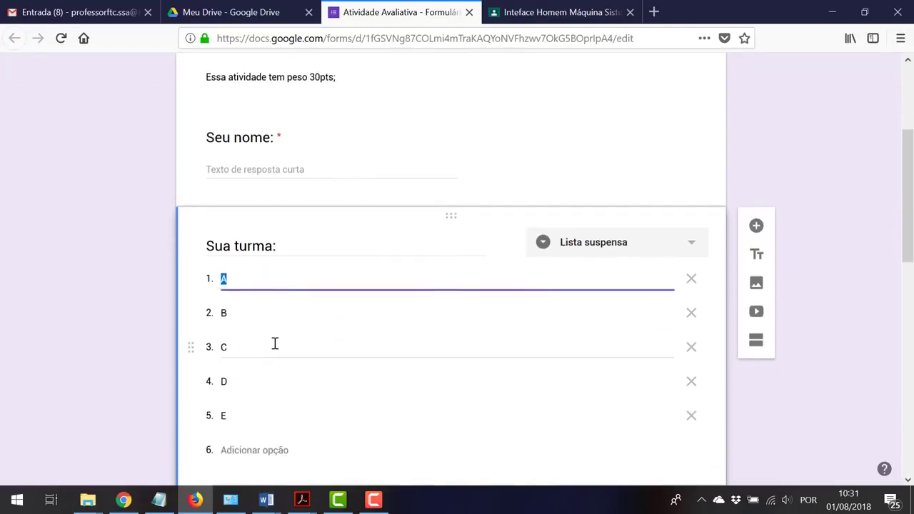
pyautogui.click(877, 264)
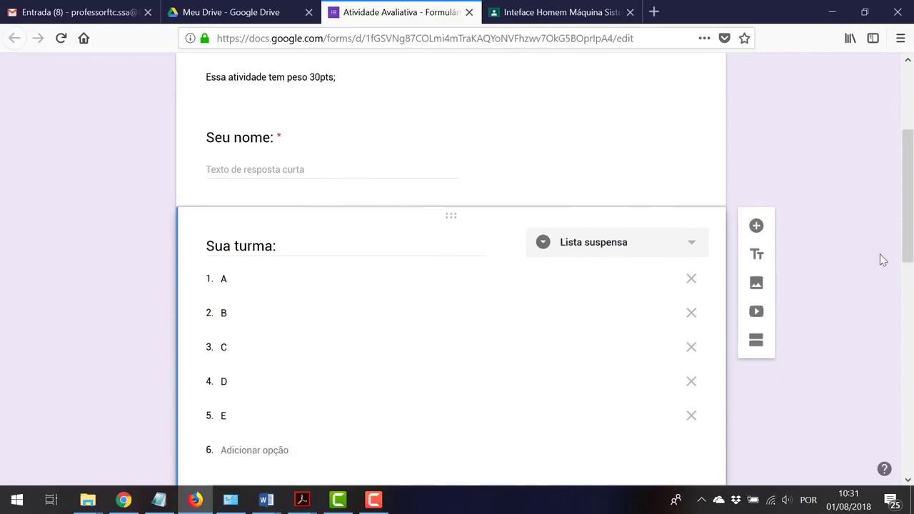
pyautogui.moveTo(912, 227); pyautogui.dragTo(841, 434)
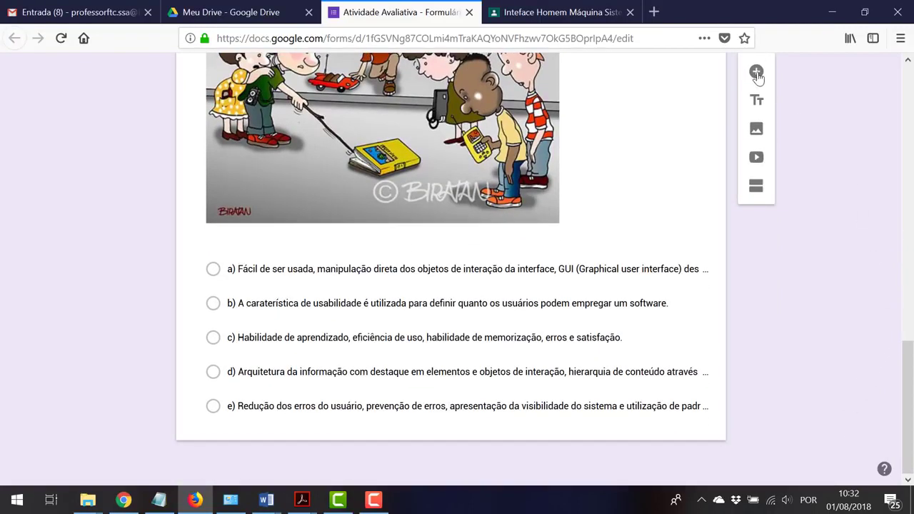
# Delete the first blank question card from the form
pyautogui.scroll(2, 758, 80)
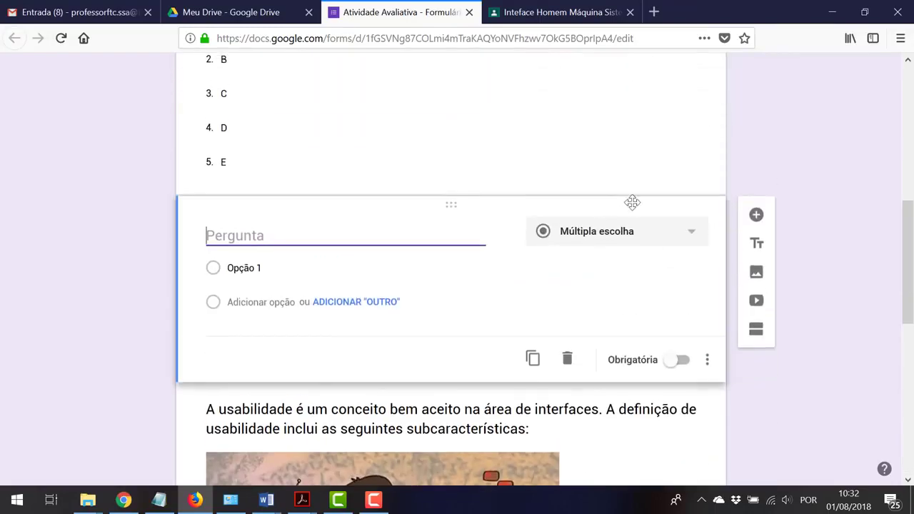
pyautogui.moveTo(480, 253)
pyautogui.scroll(3, 457, 214)
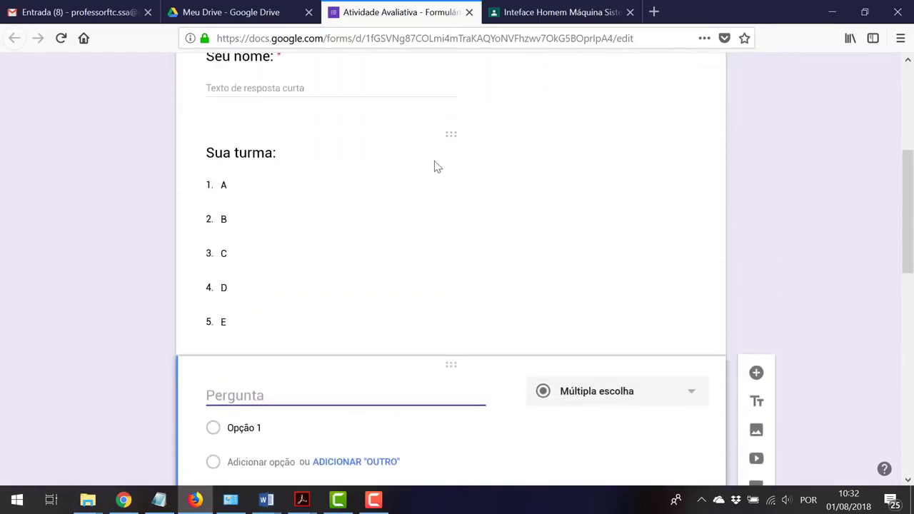
pyautogui.scroll(-2, 499, 400)
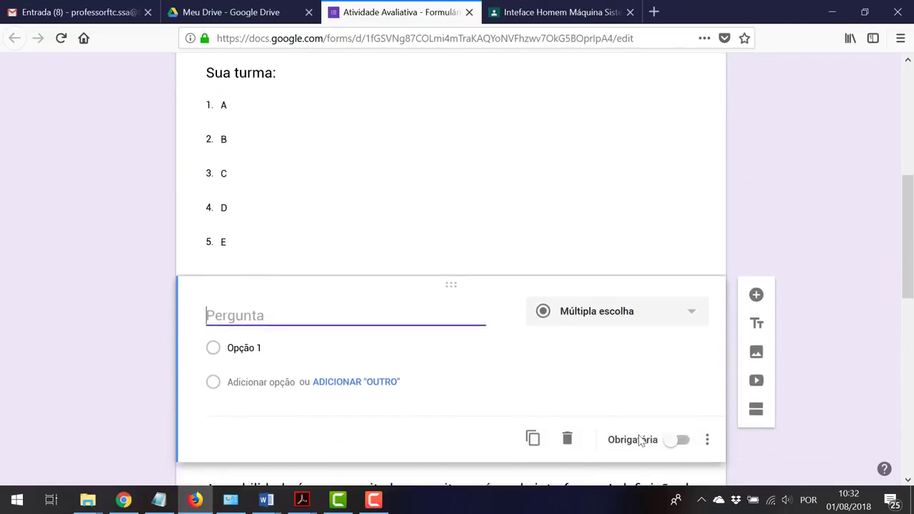
pyautogui.click(568, 439)
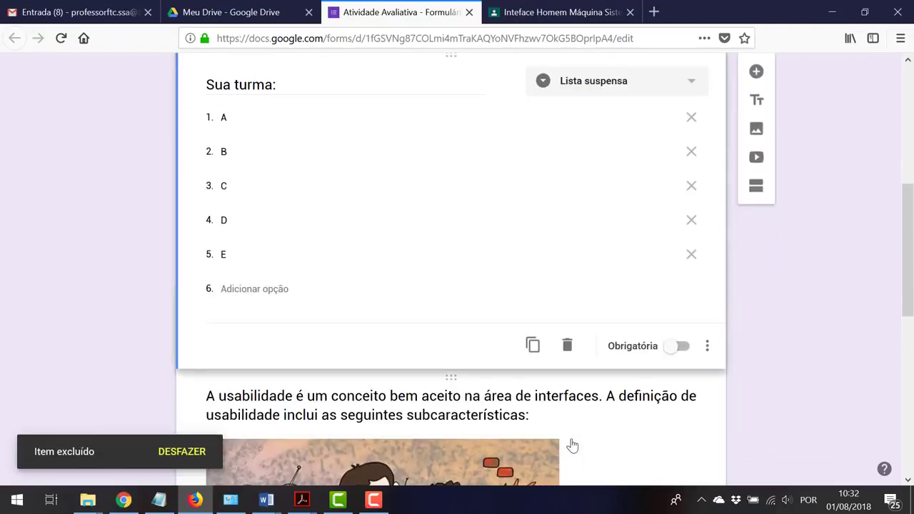
# Add a question below 'Sua turma:' and delete the second blank question card
pyautogui.scroll(2, 807, 271)
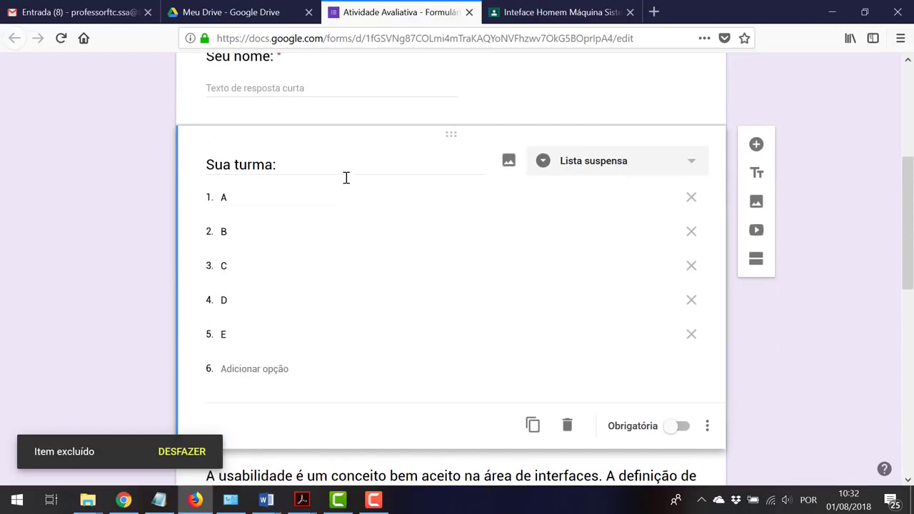
pyautogui.scroll(3, 188, 234)
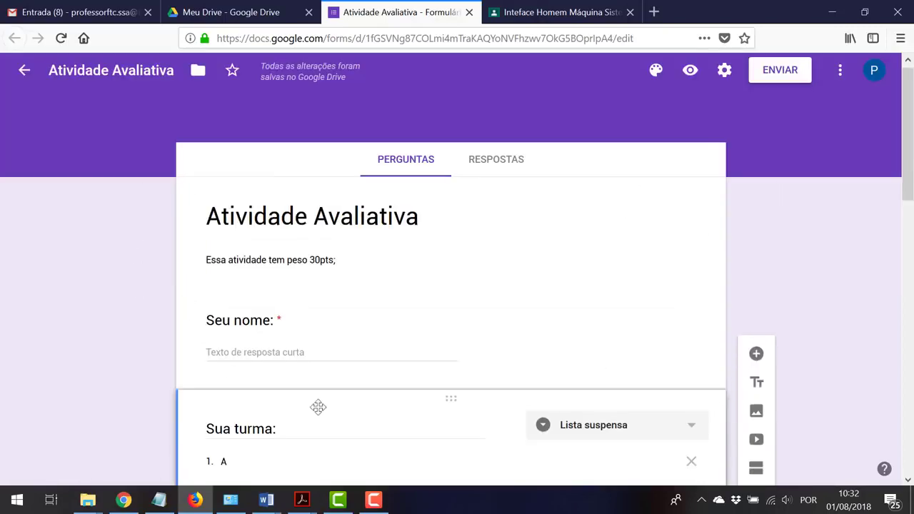
pyautogui.scroll(-3, 504, 421)
pyautogui.scroll(-2, 504, 417)
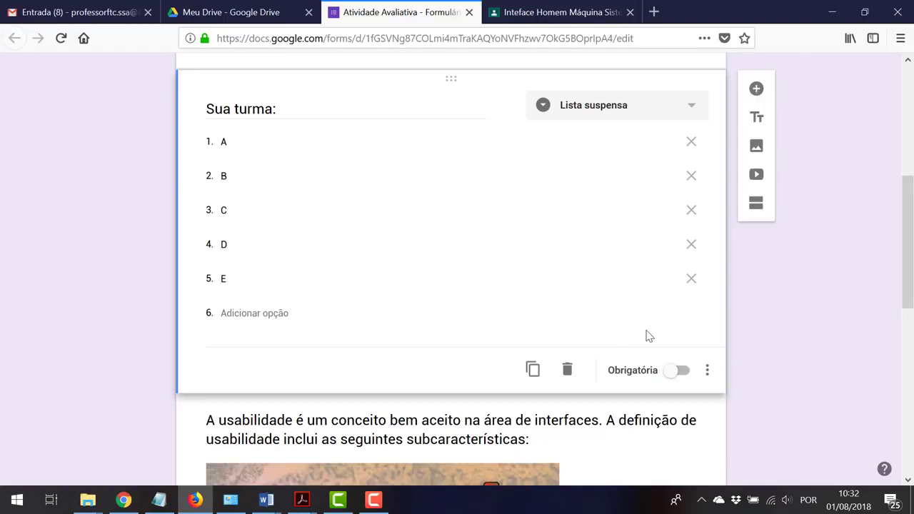
pyautogui.click(756, 90)
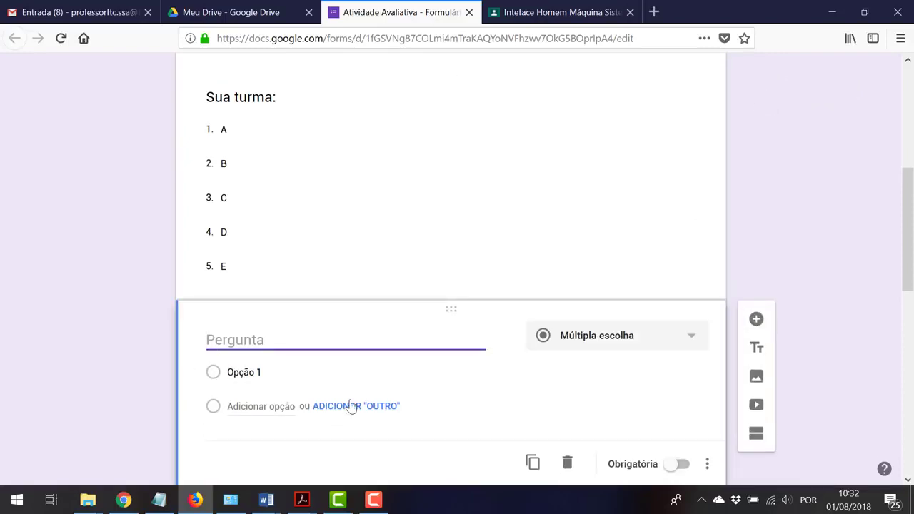
pyautogui.scroll(-2, 349, 406)
pyautogui.scroll(2, 363, 184)
pyautogui.scroll(-2, 686, 429)
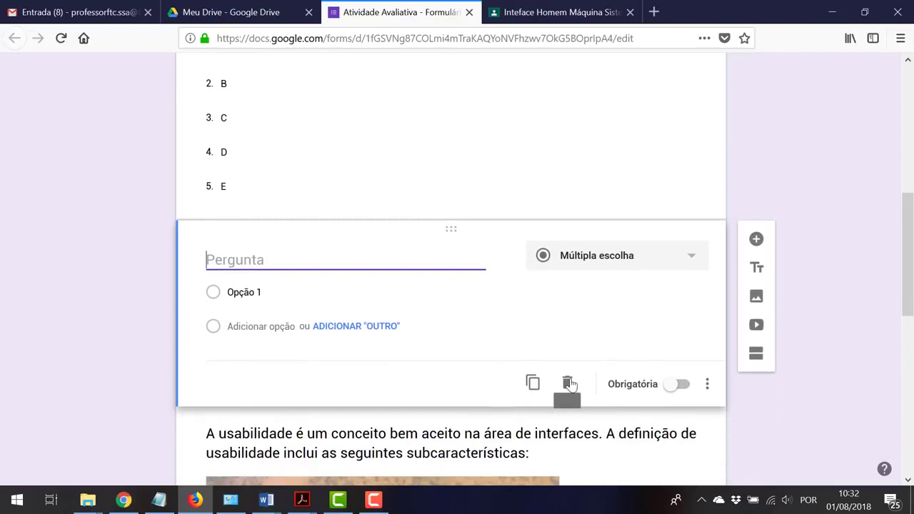
pyautogui.click(569, 384)
# Select the usability question and add a new untitled question after it
pyautogui.scroll(-2, 685, 317)
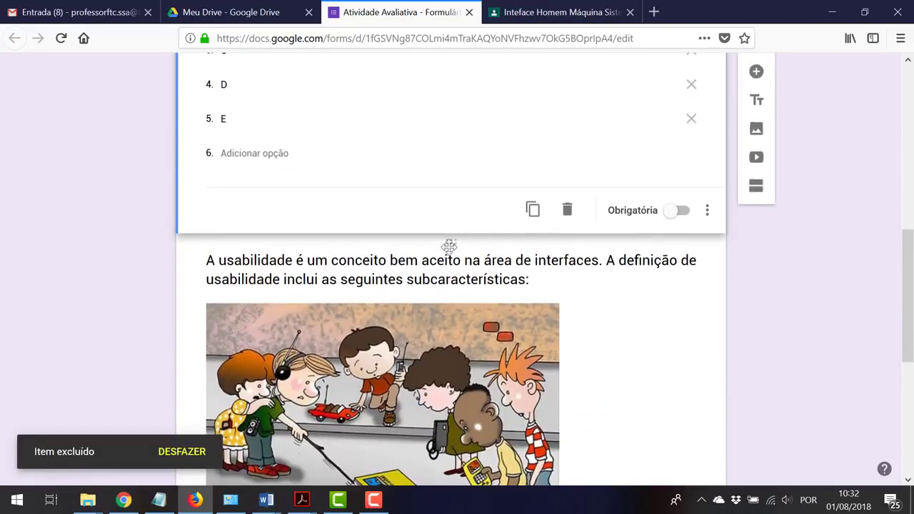
pyautogui.click(450, 245)
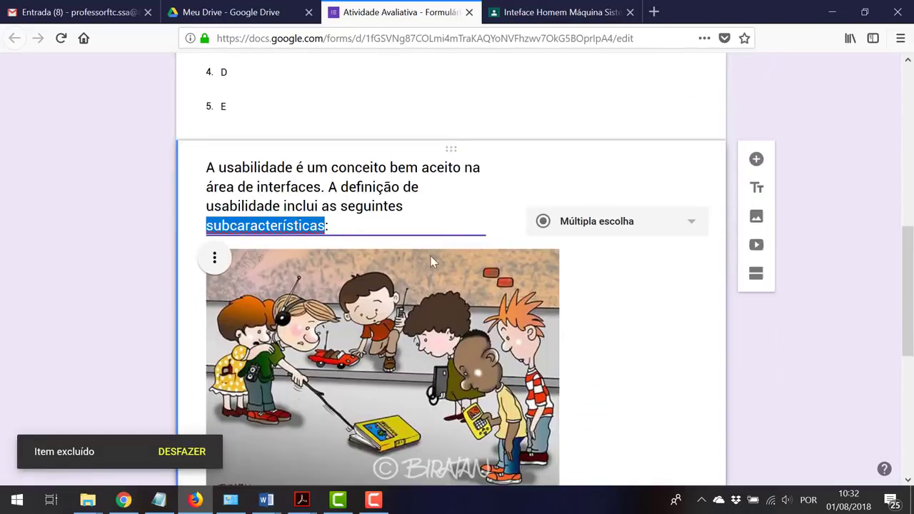
pyautogui.scroll(-3, 543, 382)
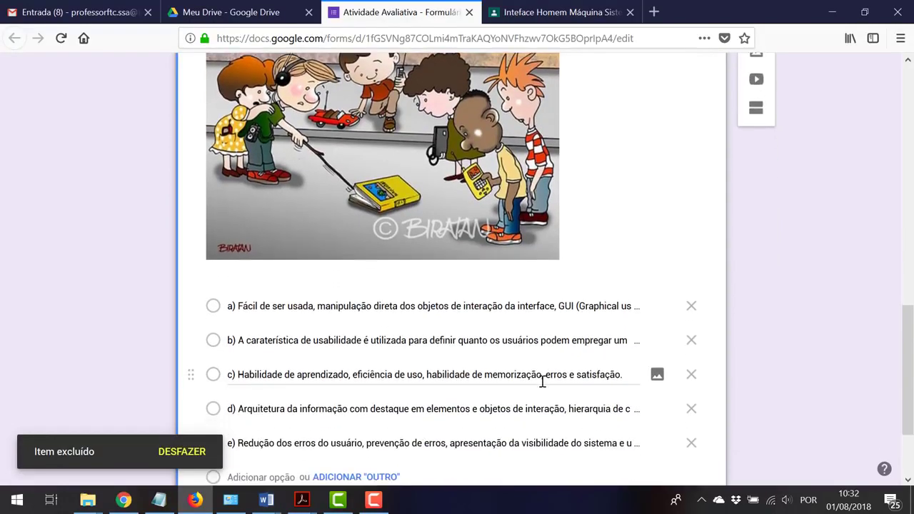
pyautogui.scroll(-1, 543, 382)
pyautogui.scroll(3, 540, 388)
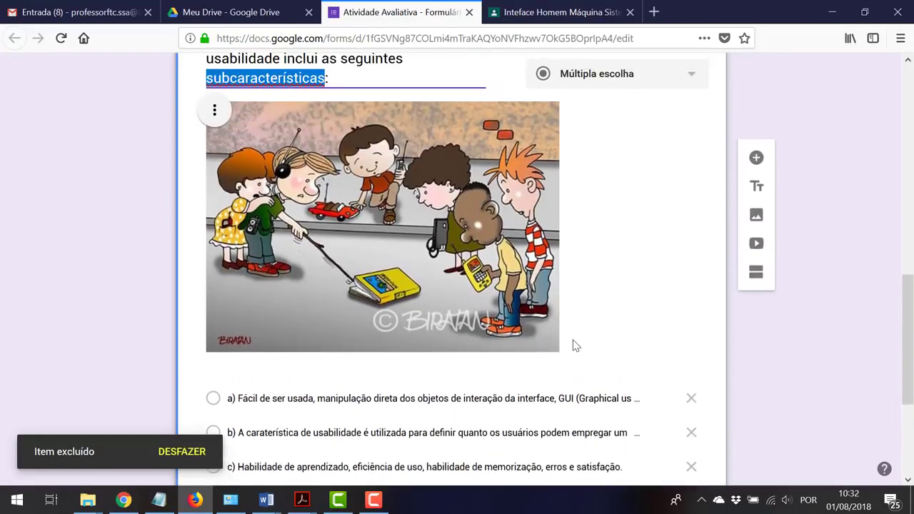
pyautogui.scroll(1, 643, 292)
pyautogui.click(758, 80)
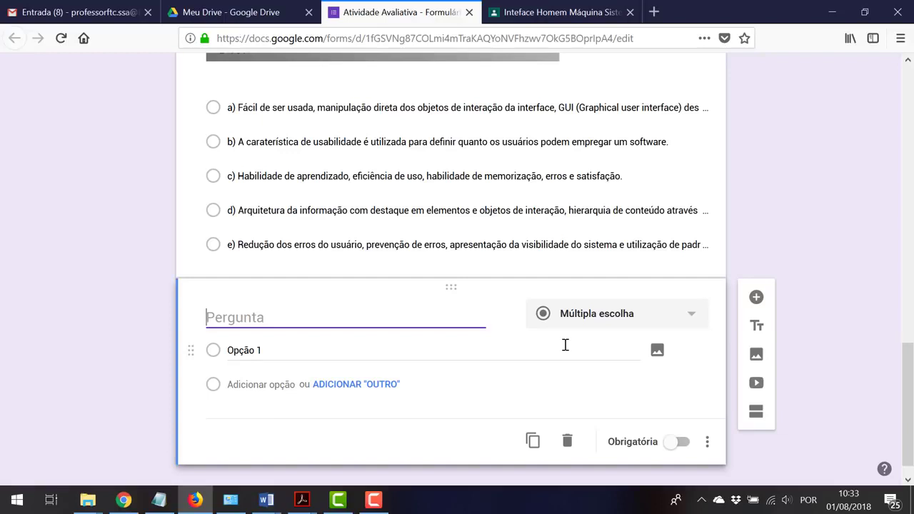
# Title the new question 'O que você achou da avaliação?' and make it a Parágrafo question
pyautogui.write('Como')
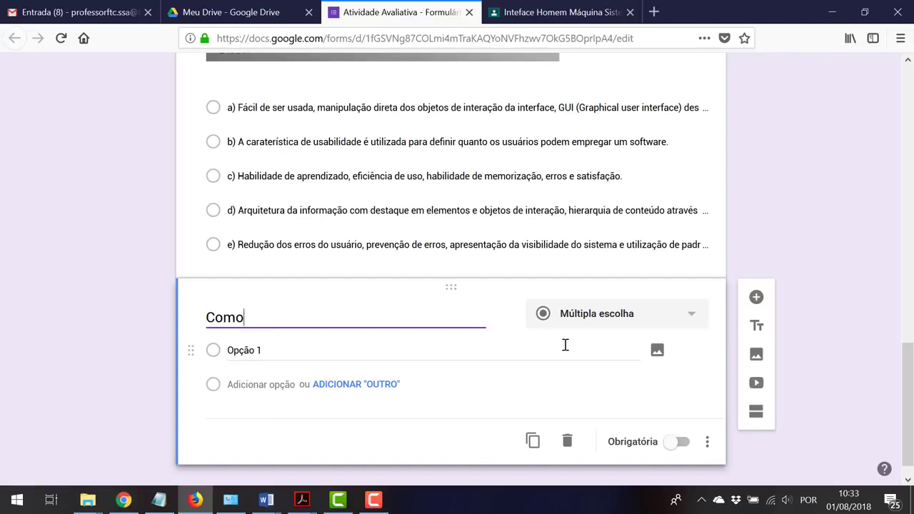
pyautogui.press('BackSpace')
pyautogui.press('BackSpace')
pyautogui.press('BackSpace')
pyautogui.press('BackSpace')
pyautogui.write('O que você achou')
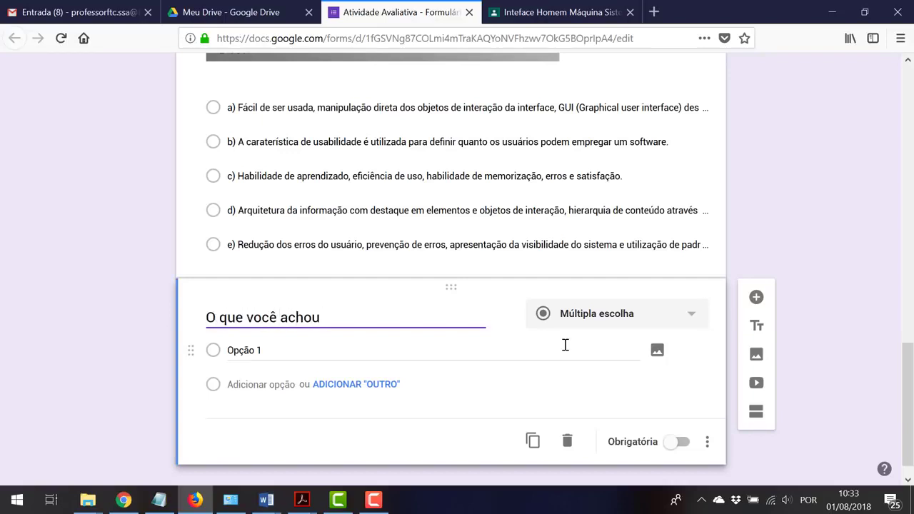
pyautogui.write(' da avaliaçã')
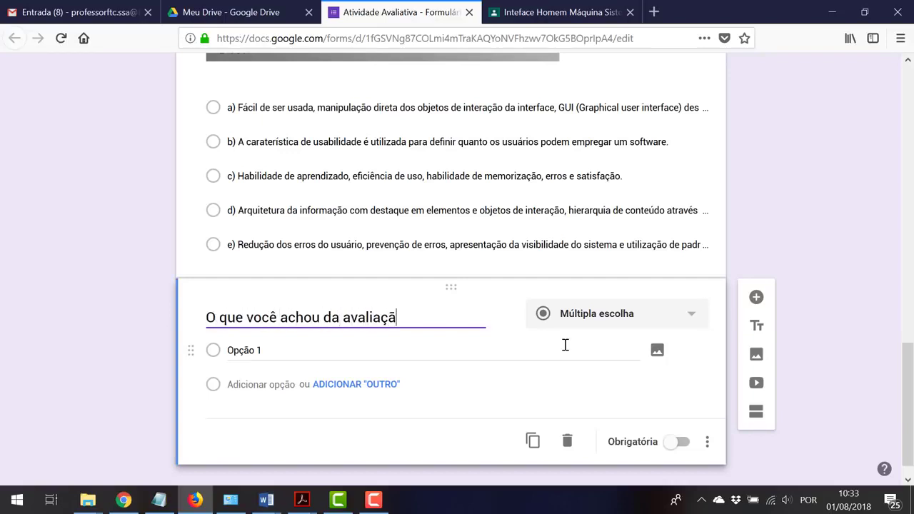
pyautogui.write('o?')
pyautogui.click(687, 316)
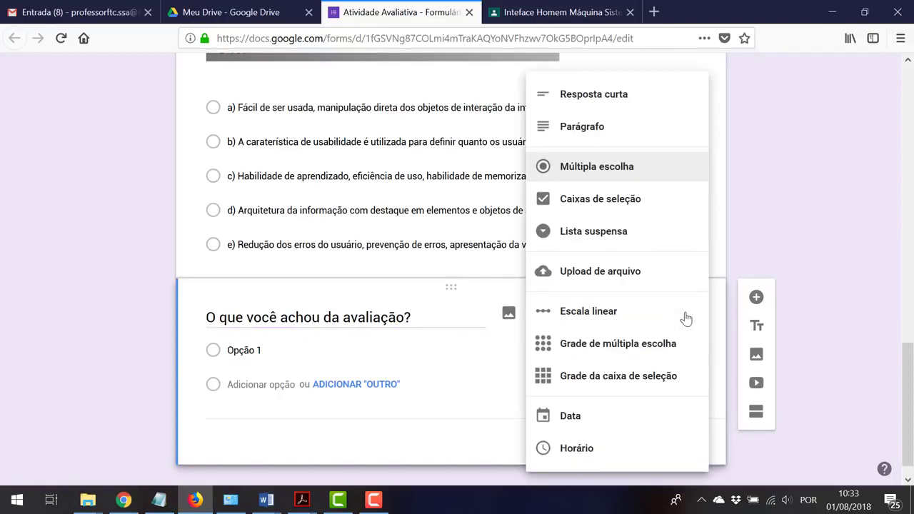
pyautogui.click(643, 131)
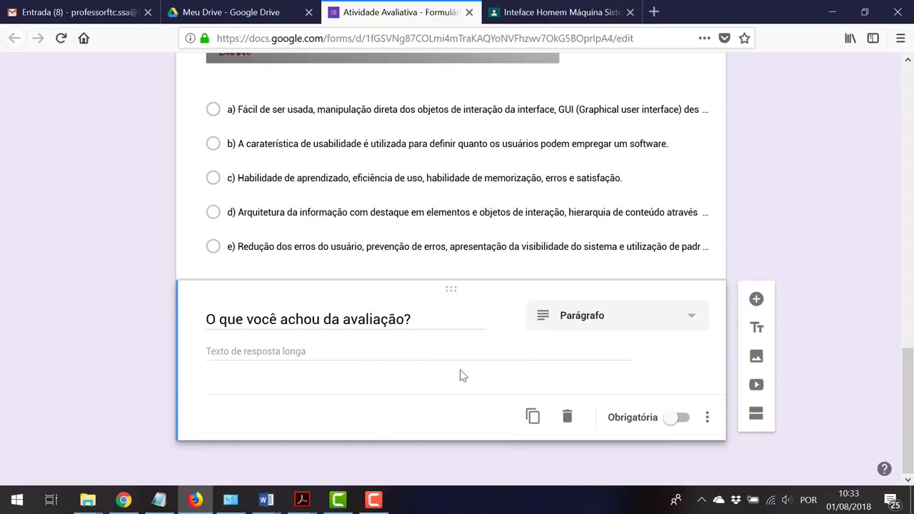
# Add the Jakob Nielsen multiple-choice question with its five objective options
pyautogui.click(756, 299)
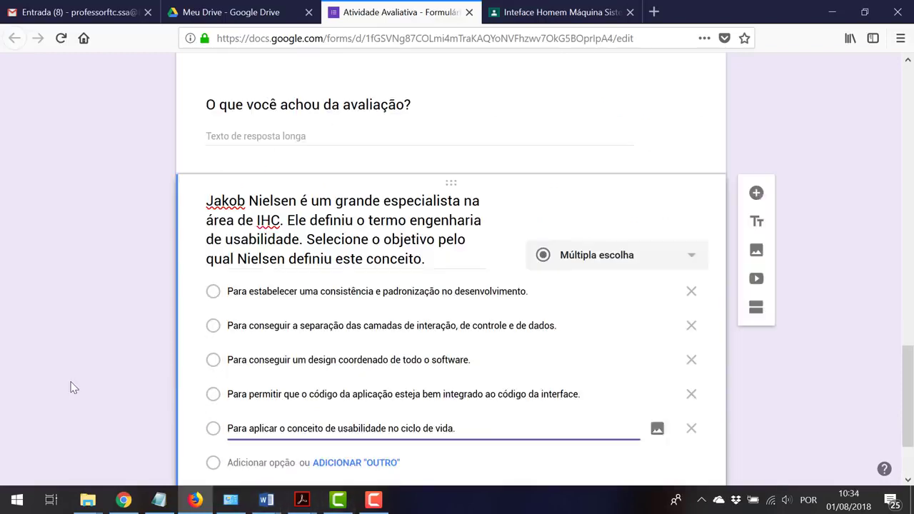
pyautogui.click(72, 388)
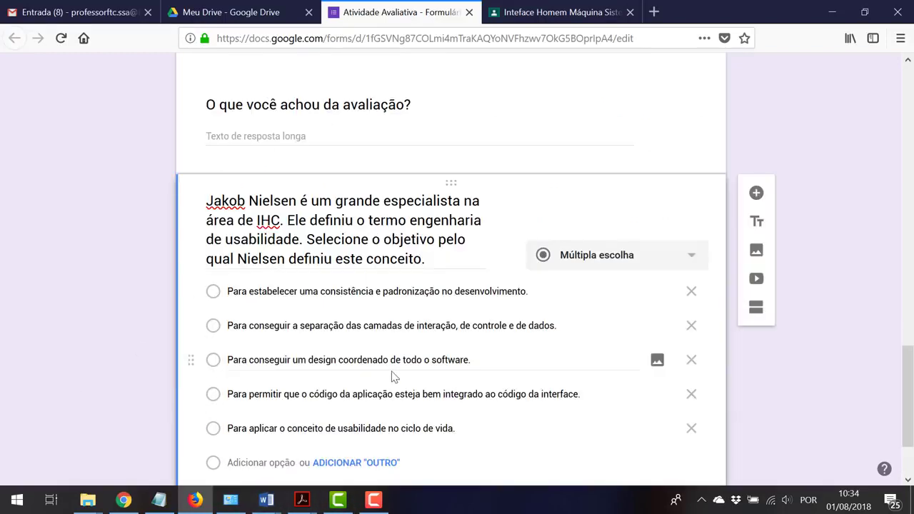
pyautogui.scroll(2, 426, 214)
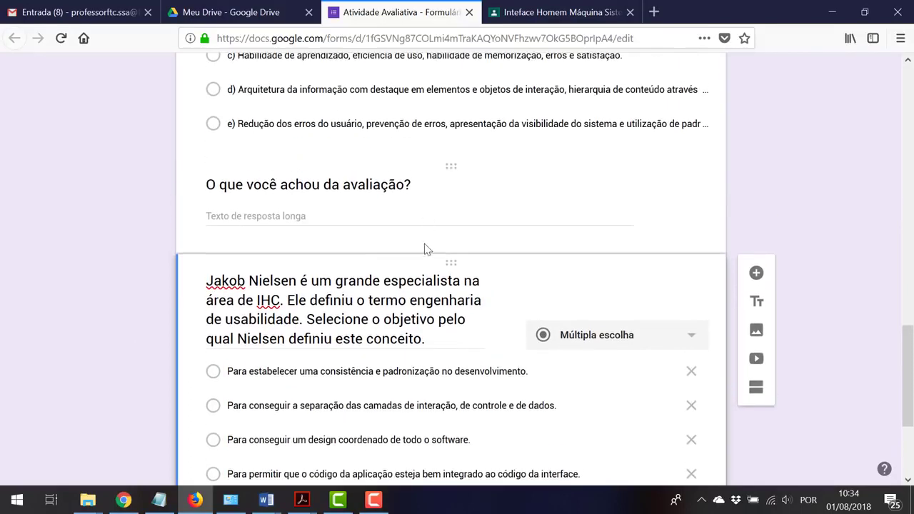
pyautogui.scroll(1, 454, 260)
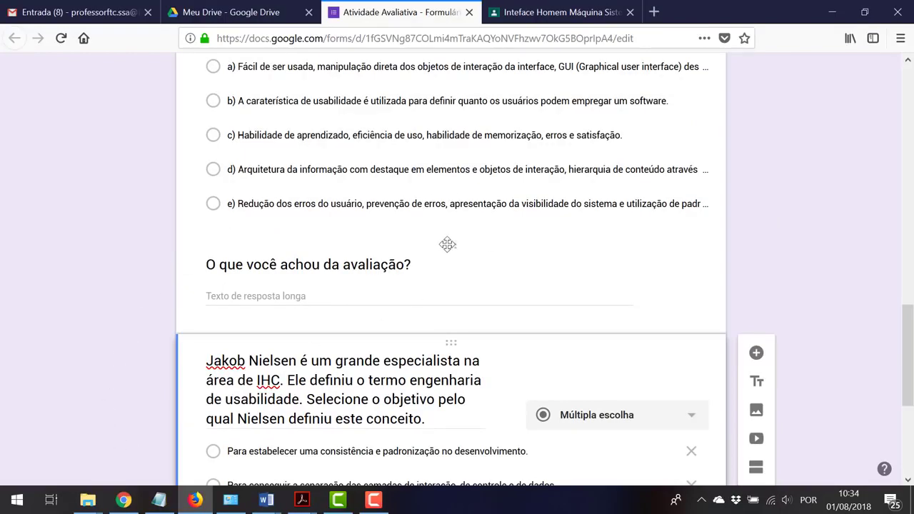
# Reorder the cards so the Nielsen question sits above the feedback question
pyautogui.moveTo(451, 246); pyautogui.dragTo(426, 465)
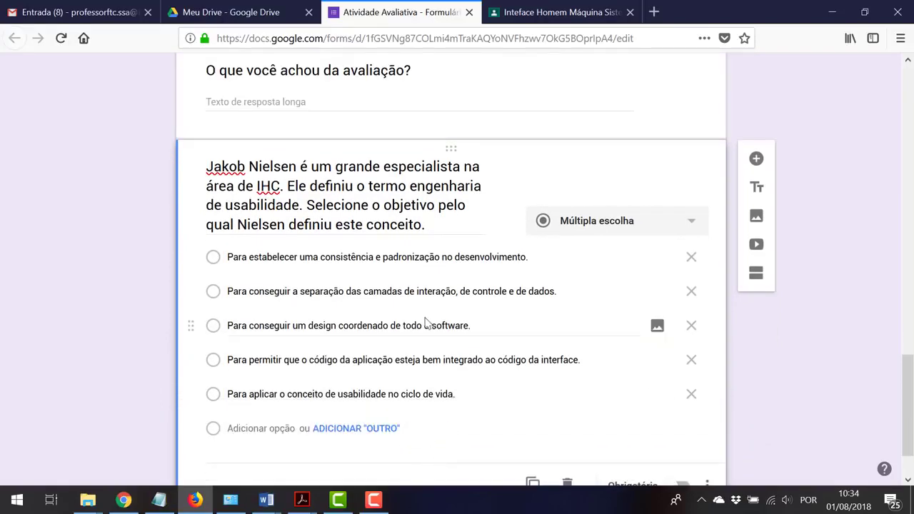
pyautogui.scroll(2, 437, 267)
pyautogui.moveTo(453, 302); pyautogui.dragTo(445, 250)
pyautogui.scroll(-2, 457, 325)
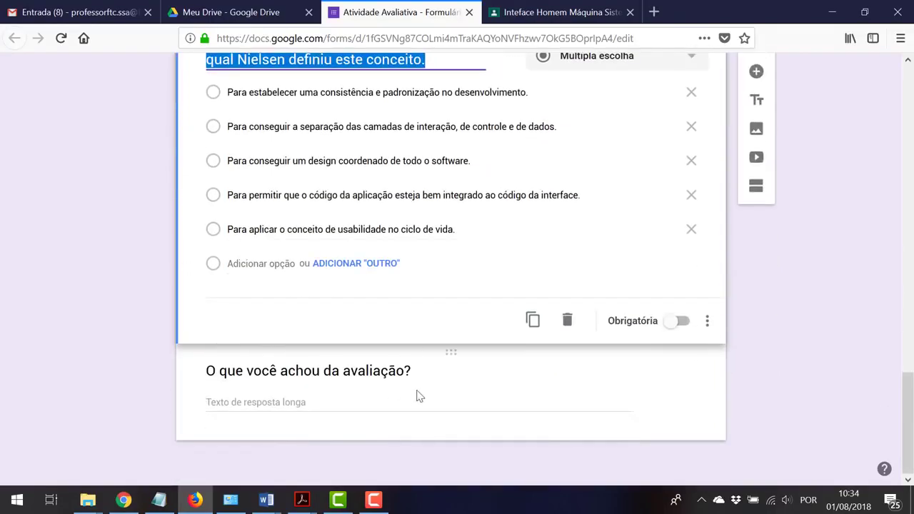
pyautogui.scroll(2, 418, 394)
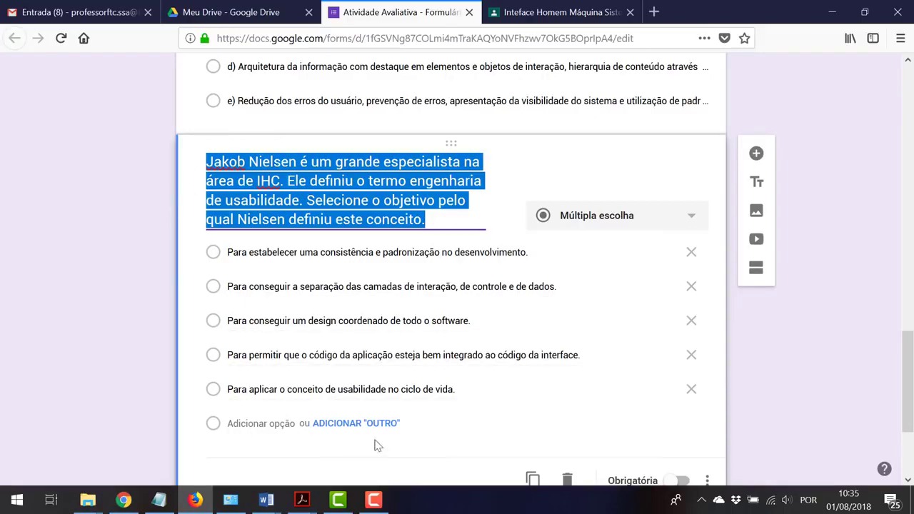
# Type the prefix '01 -' at the start of the Nielsen question title
pyautogui.scroll(3, 218, 310)
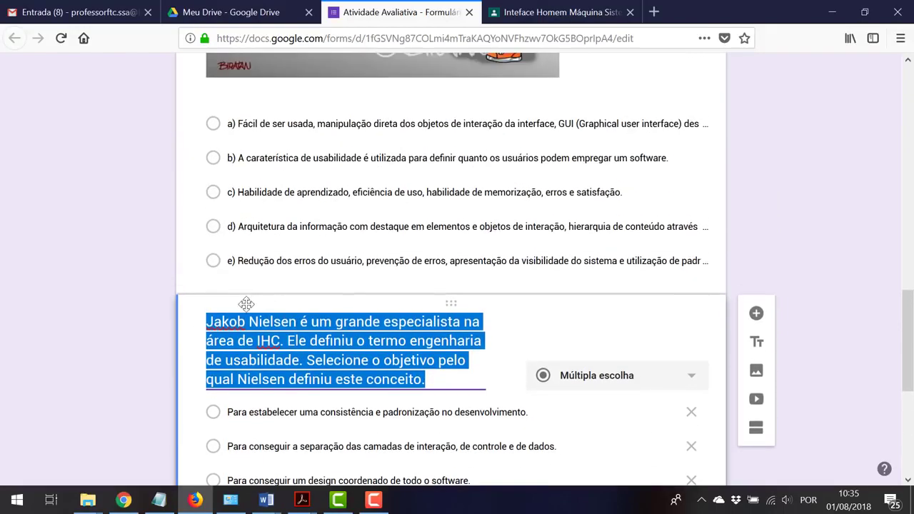
pyautogui.click(207, 321)
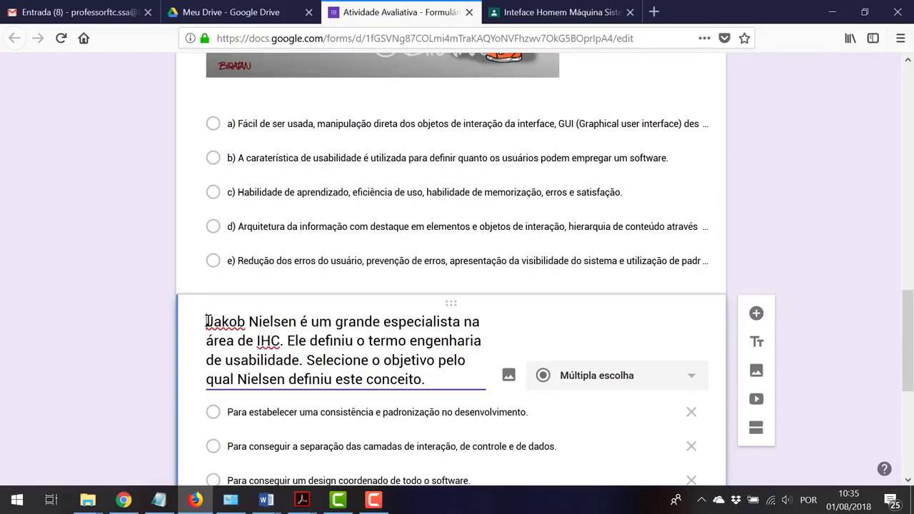
pyautogui.write('01')
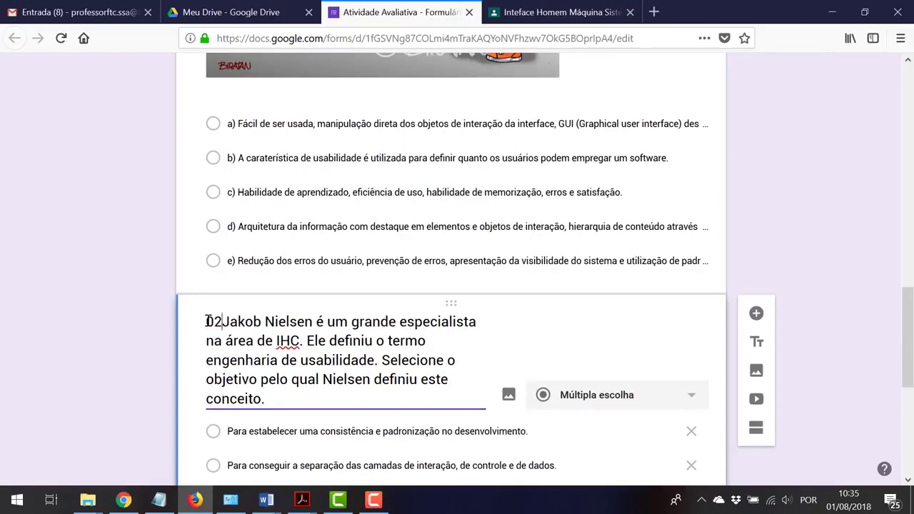
pyautogui.write(' -')
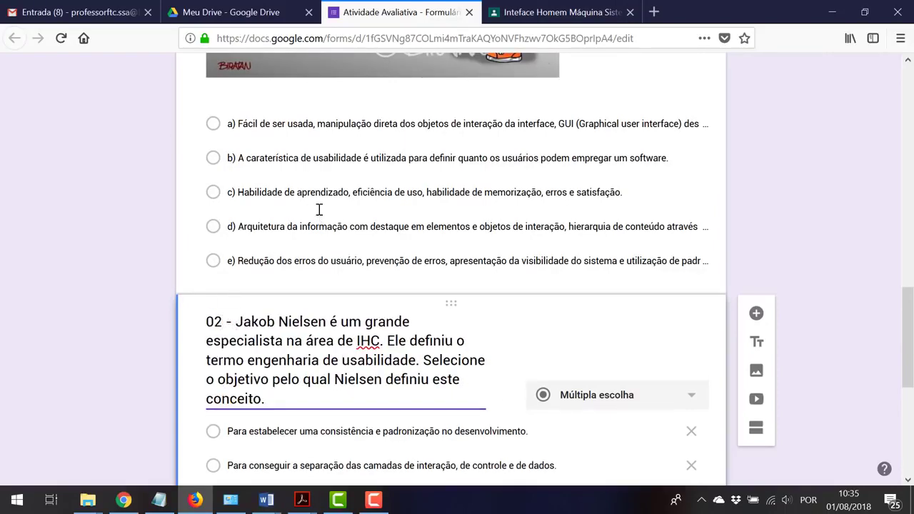
# Prefix the usability question title with '01 -' and review the numbered questions
pyautogui.scroll(6, 319, 207)
pyautogui.scroll(2, 190, 193)
pyautogui.click(207, 181)
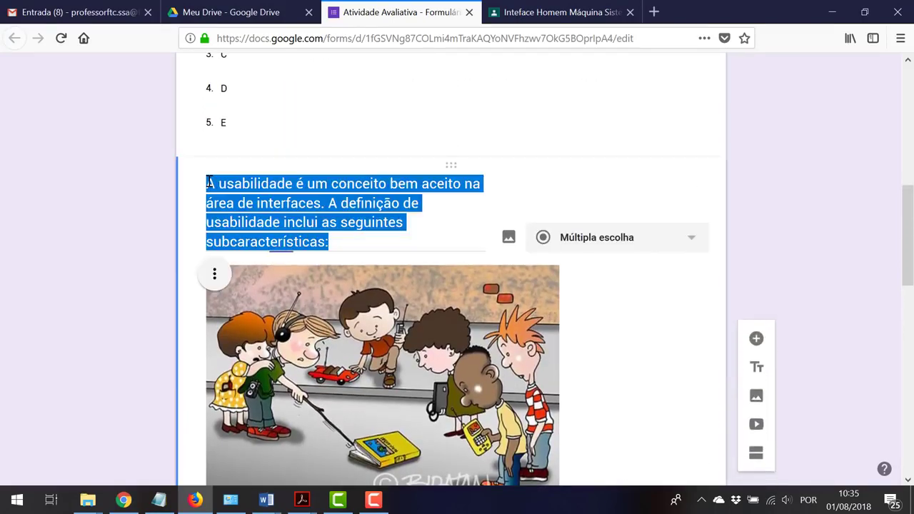
pyautogui.click(209, 183)
pyautogui.write('01')
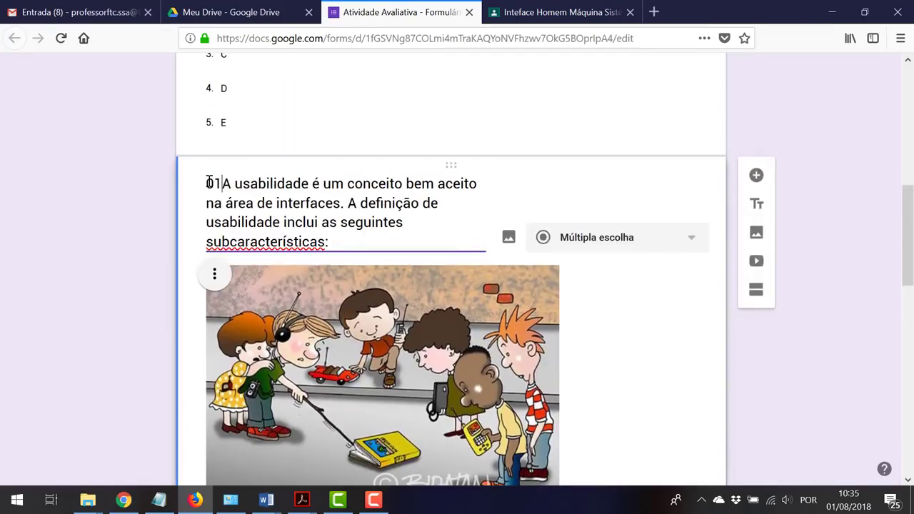
pyautogui.write(' -')
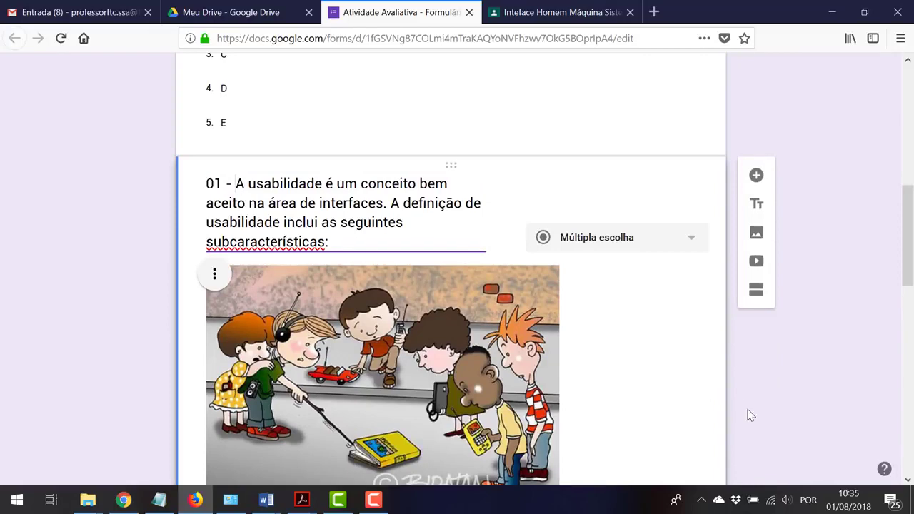
pyautogui.click(779, 391)
pyautogui.scroll(-7, 779, 389)
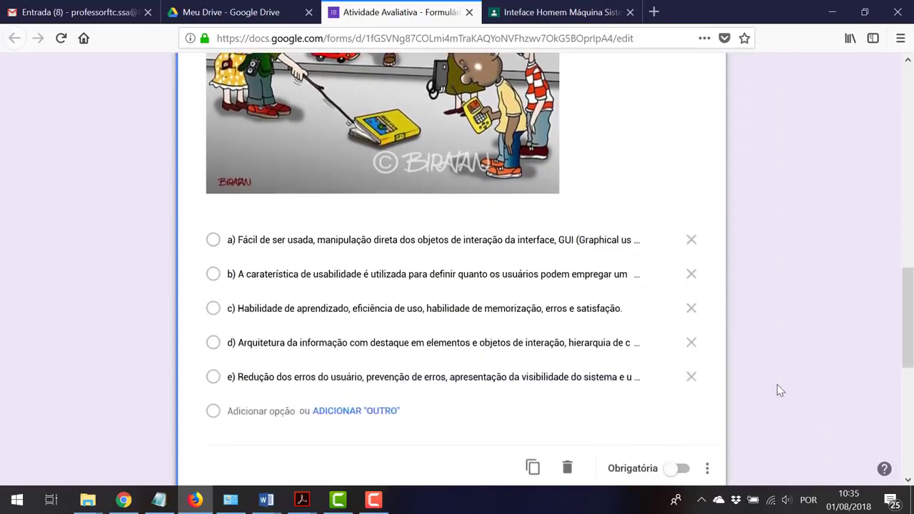
pyautogui.scroll(-3, 777, 384)
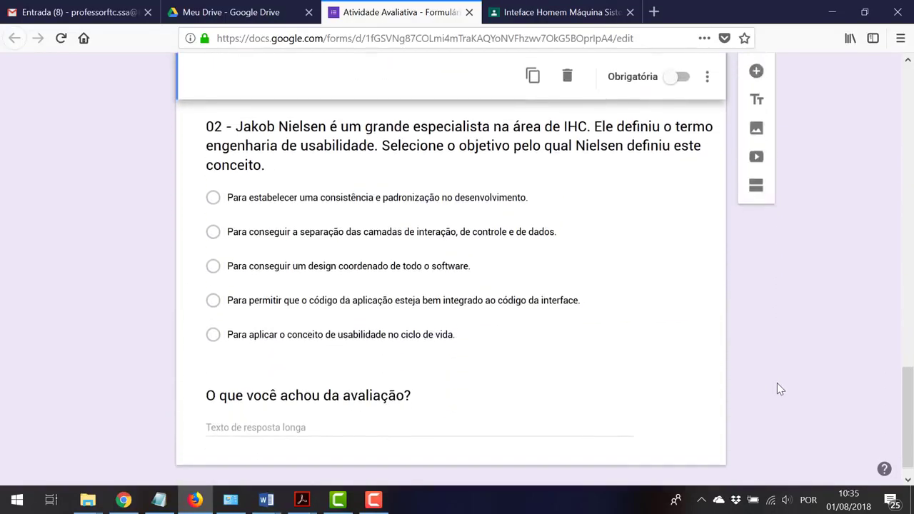
pyautogui.scroll(4, 776, 382)
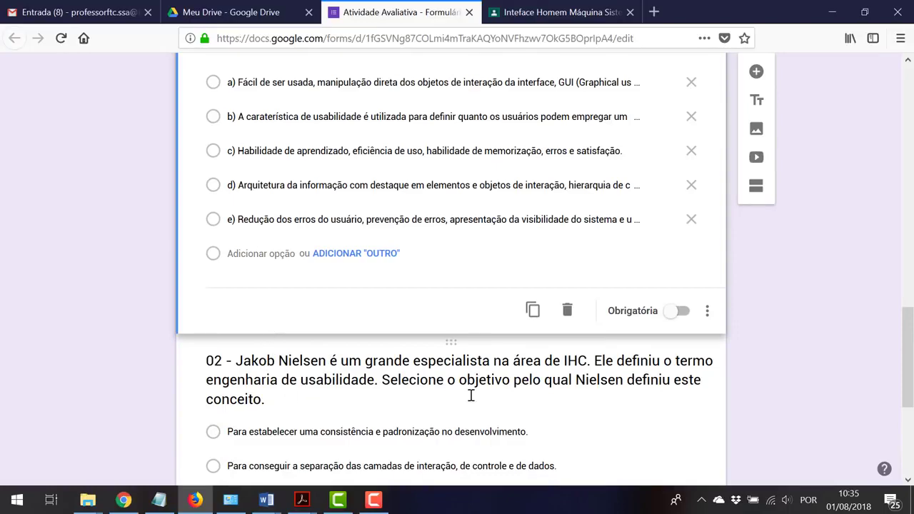
pyautogui.scroll(2, 469, 393)
pyautogui.scroll(1, 470, 395)
pyautogui.scroll(2, 471, 395)
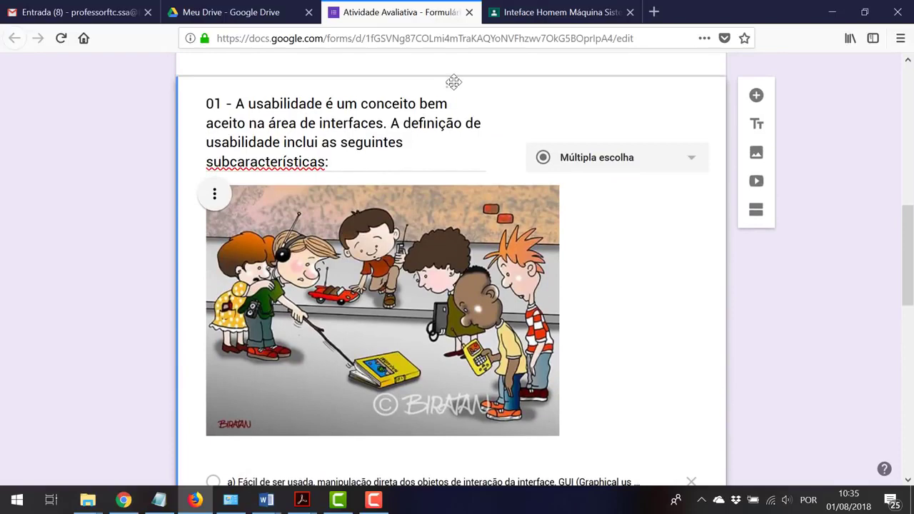
pyautogui.scroll(-3, 744, 294)
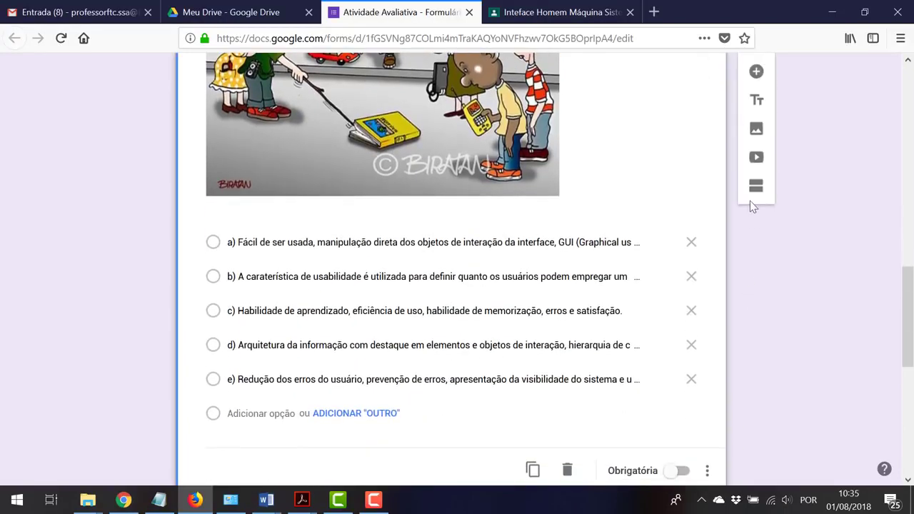
# Embed the YouTube video 'O que é IHM? Interface homem máquina!' found by searching 'interface Homem máquina'
pyautogui.click(757, 158)
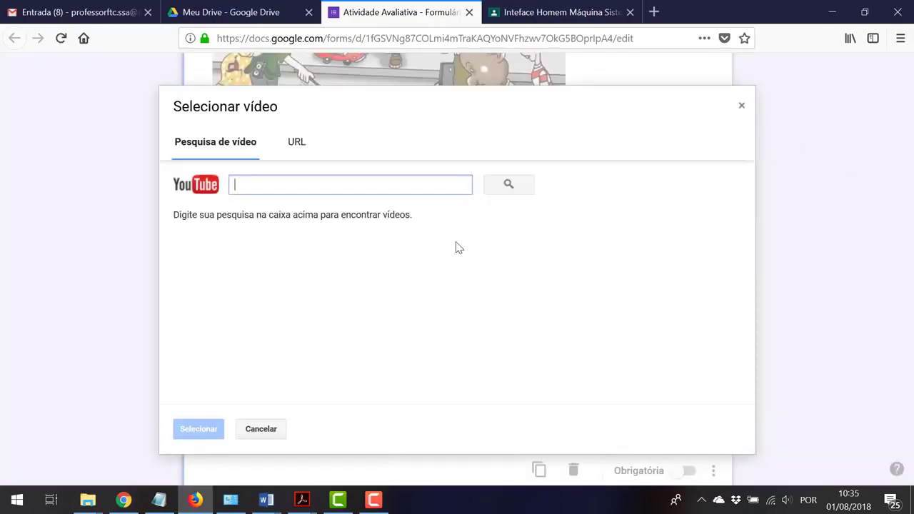
pyautogui.write('in')
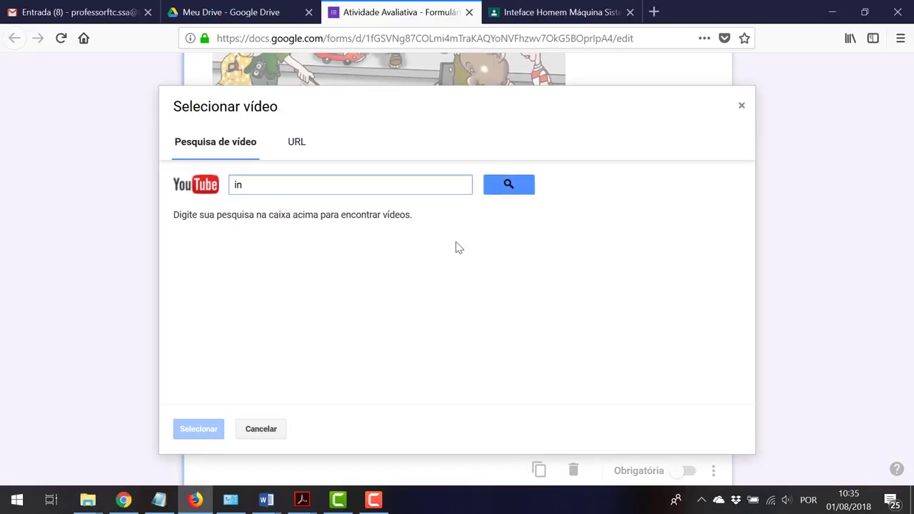
pyautogui.write('terface Homem máquina')
pyautogui.press('Return')
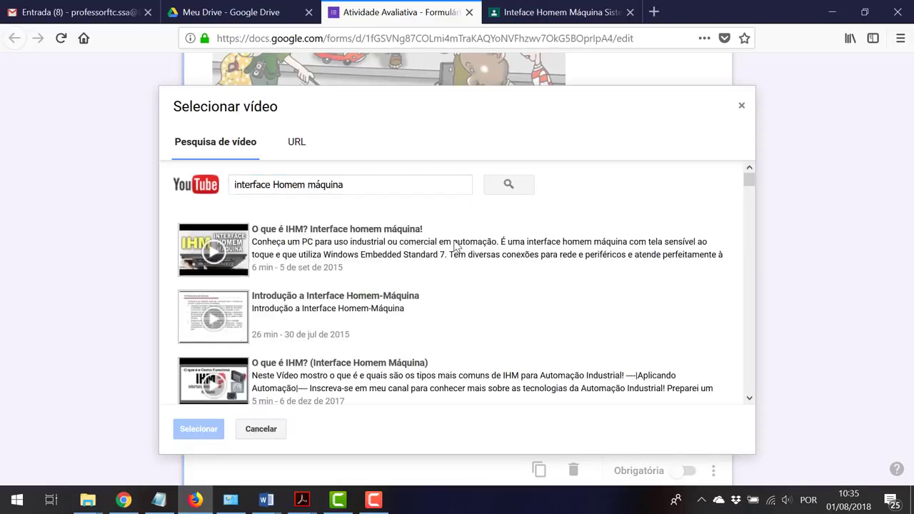
pyautogui.click(264, 277)
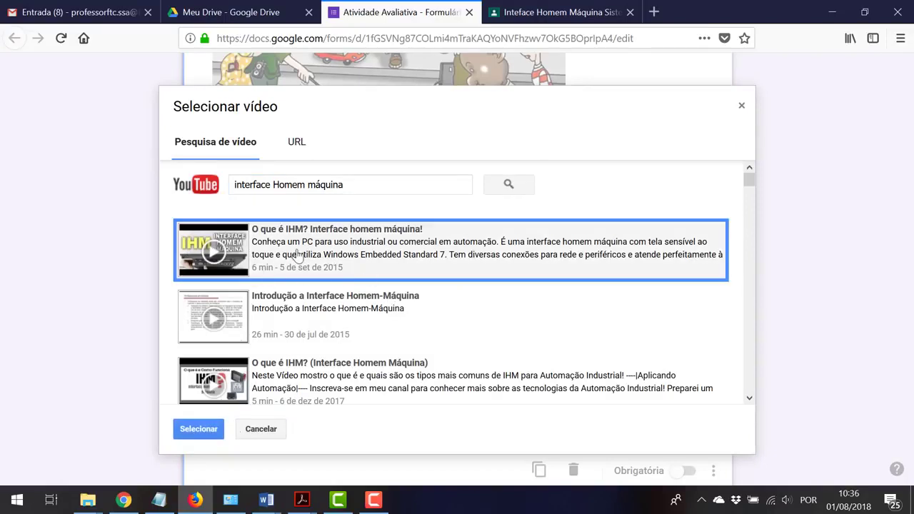
pyautogui.click(195, 432)
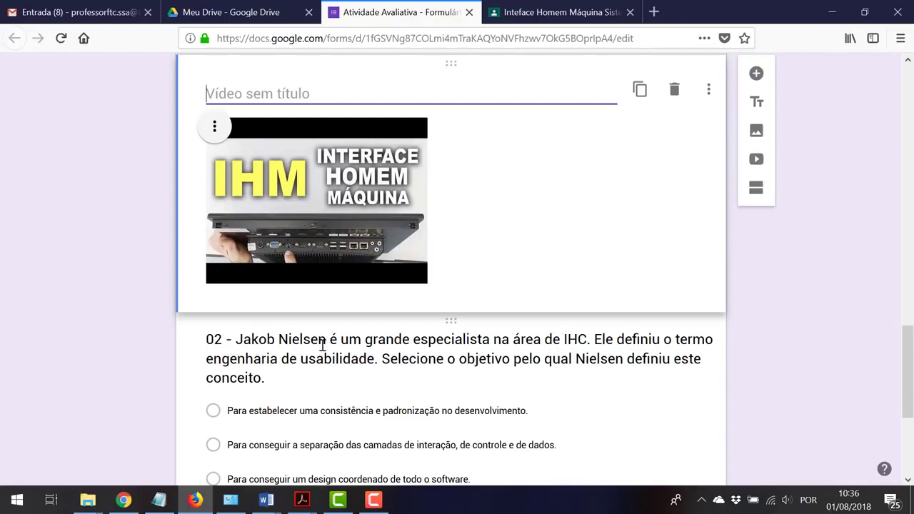
# Title the IHM video 'Assista ao vídeo e faça o que se pede na questão 02.'
pyautogui.write('A')
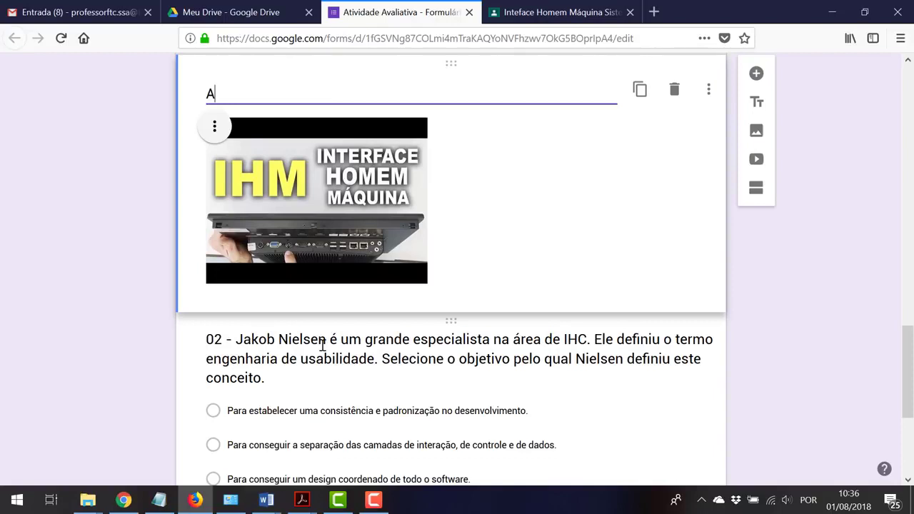
pyautogui.write('sssita a')
pyautogui.press('BackSpace')
pyautogui.press('BackSpace')
pyautogui.press('BackSpace')
pyautogui.press('BackSpace')
pyautogui.write('sta ao v')
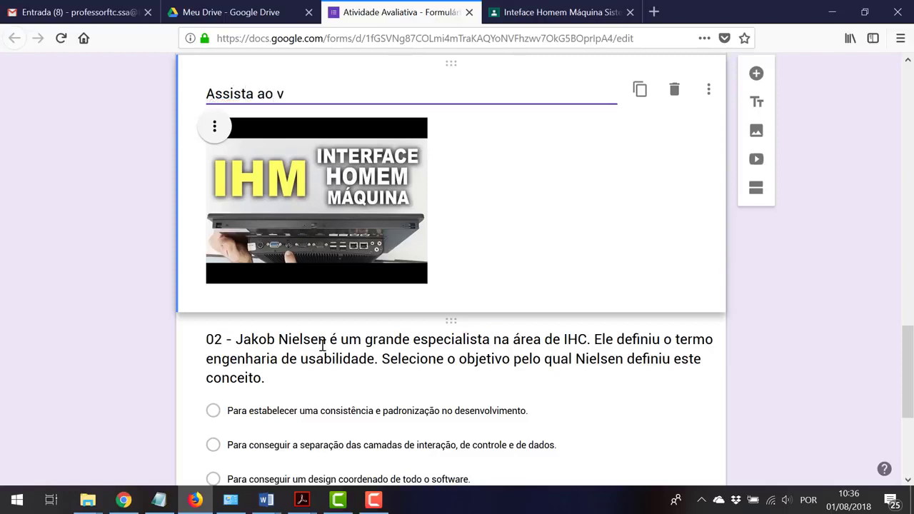
pyautogui.write('ídeo e faça o que se pede')
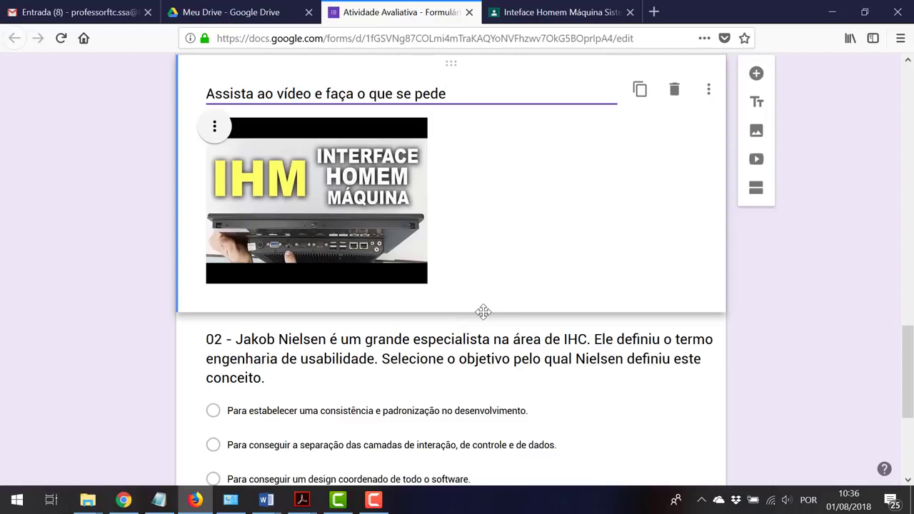
pyautogui.write('na questã')
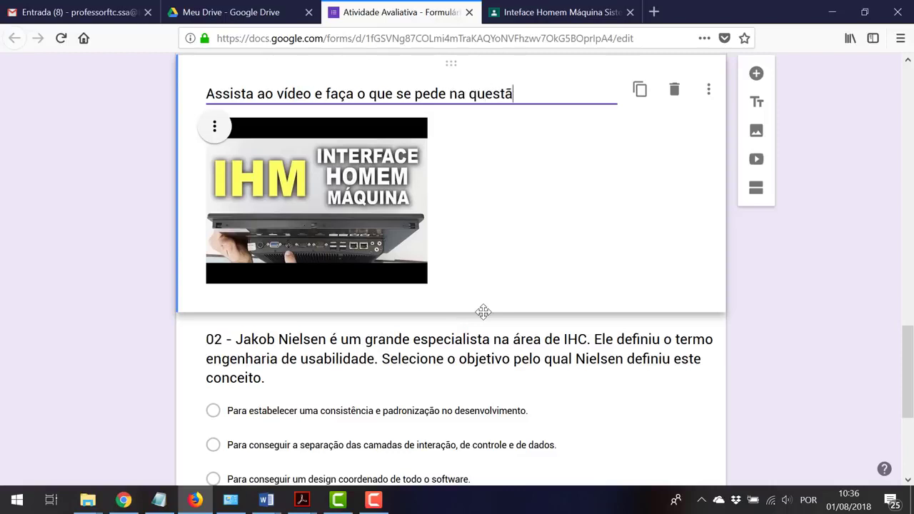
pyautogui.write('o 02.')
pyautogui.click(823, 289)
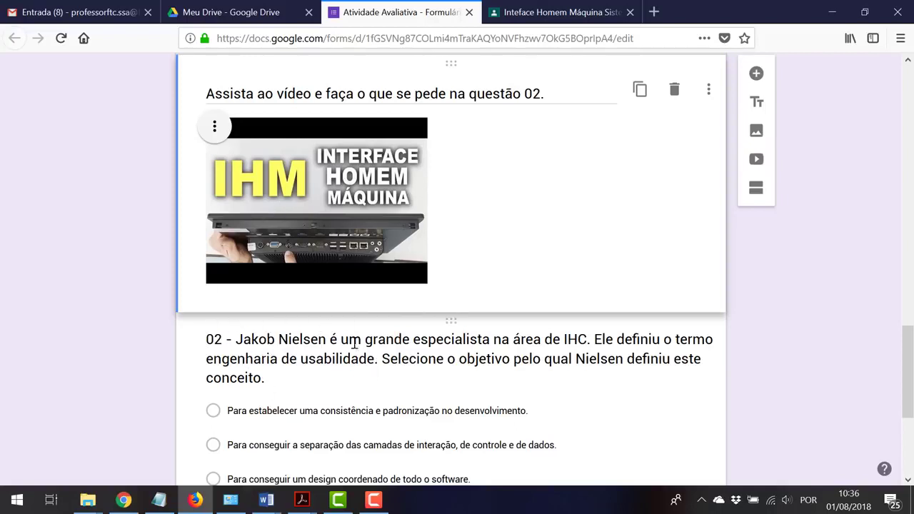
pyautogui.scroll(-3, 522, 379)
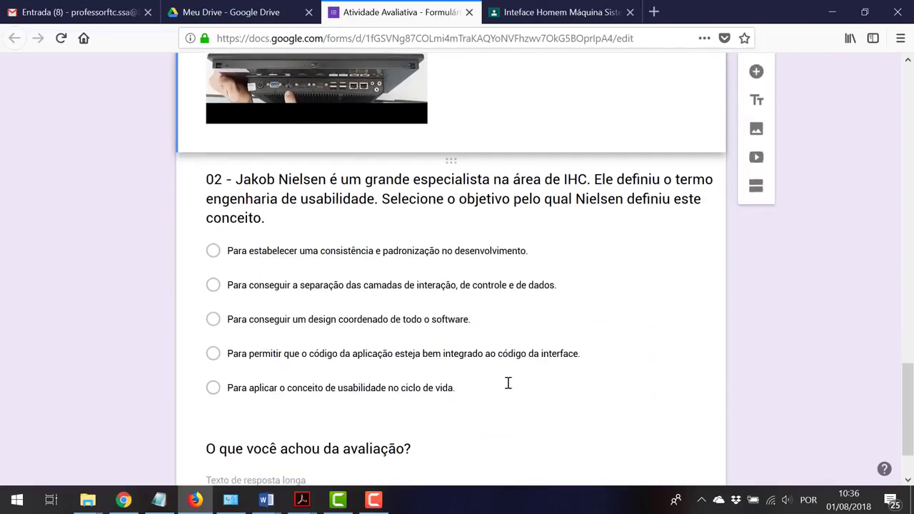
pyautogui.scroll(7, 508, 383)
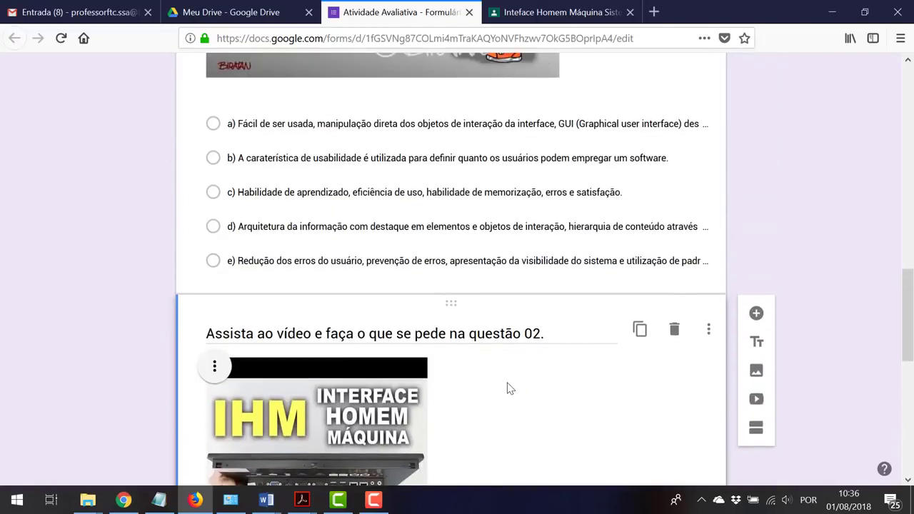
pyautogui.scroll(-4, 509, 388)
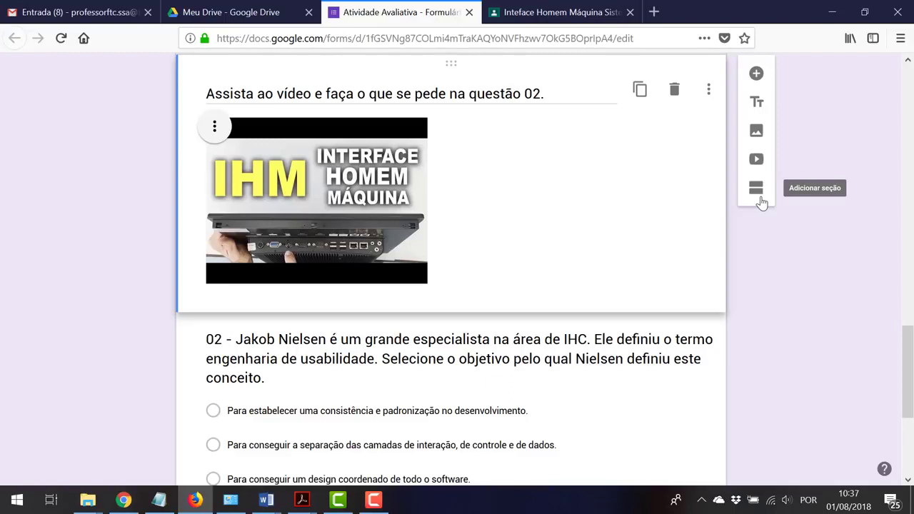
pyautogui.scroll(-5, 761, 202)
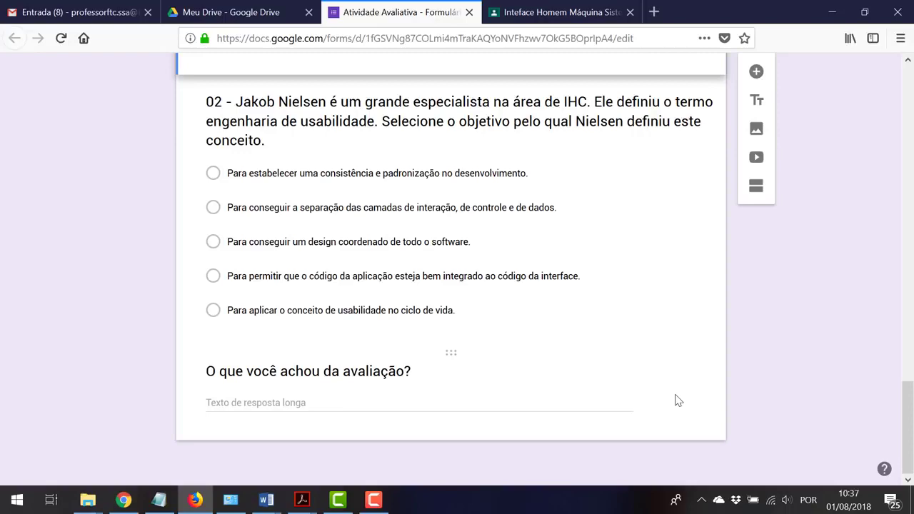
pyautogui.scroll(10, 677, 400)
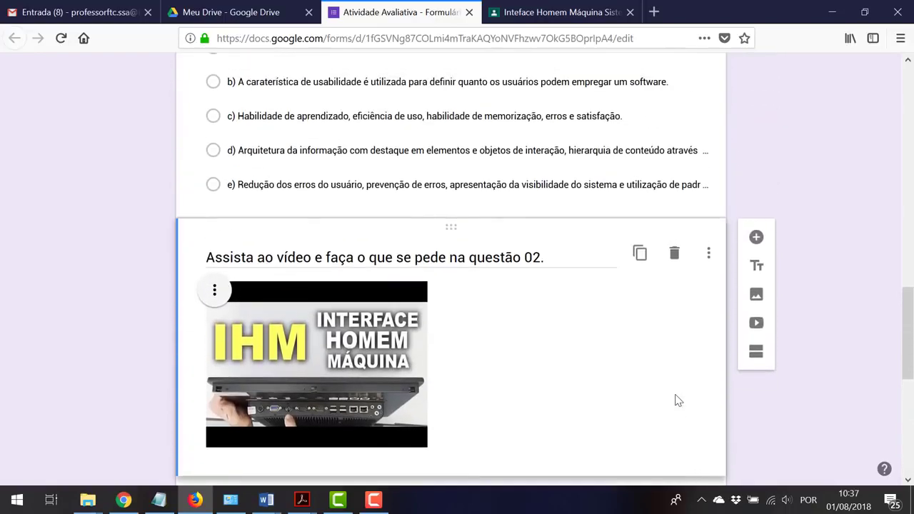
pyautogui.scroll(3, 677, 401)
pyautogui.scroll(2, 722, 377)
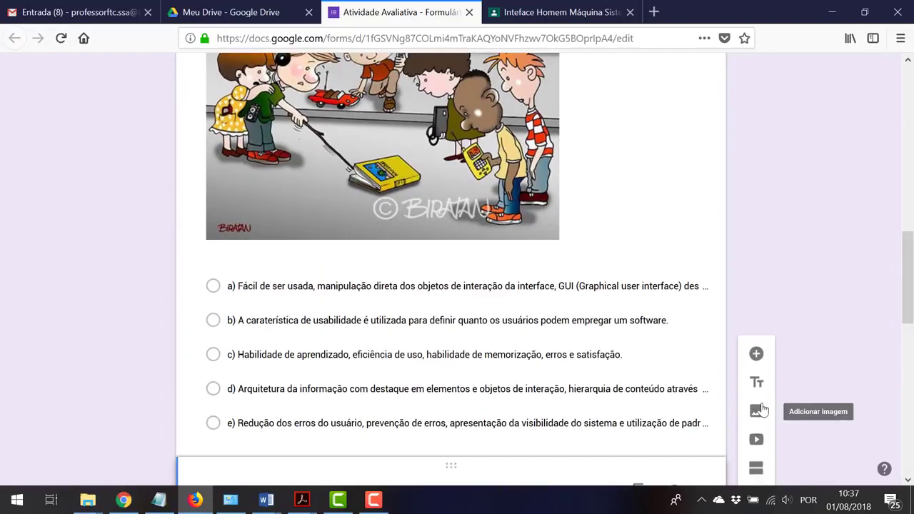
pyautogui.scroll(3, 673, 303)
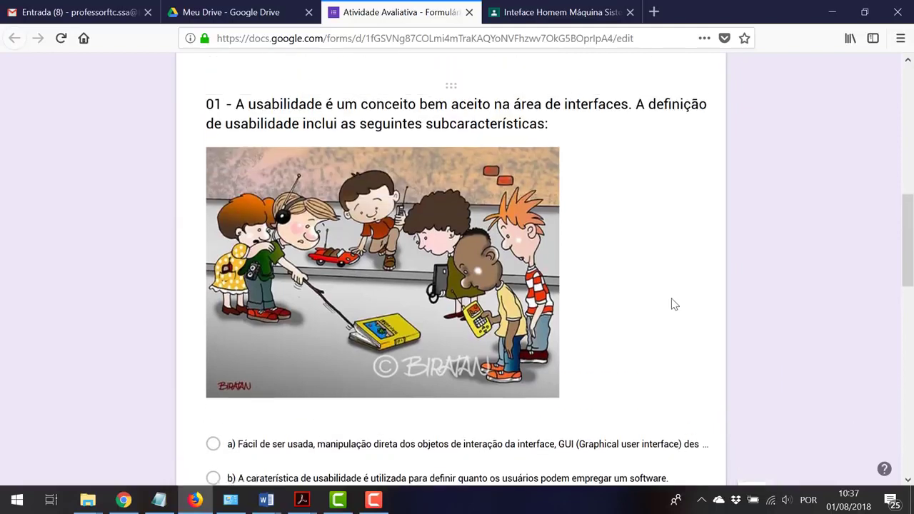
# Insert a new section after question 01 so the video and question 02 form section 2
pyautogui.click(450, 85)
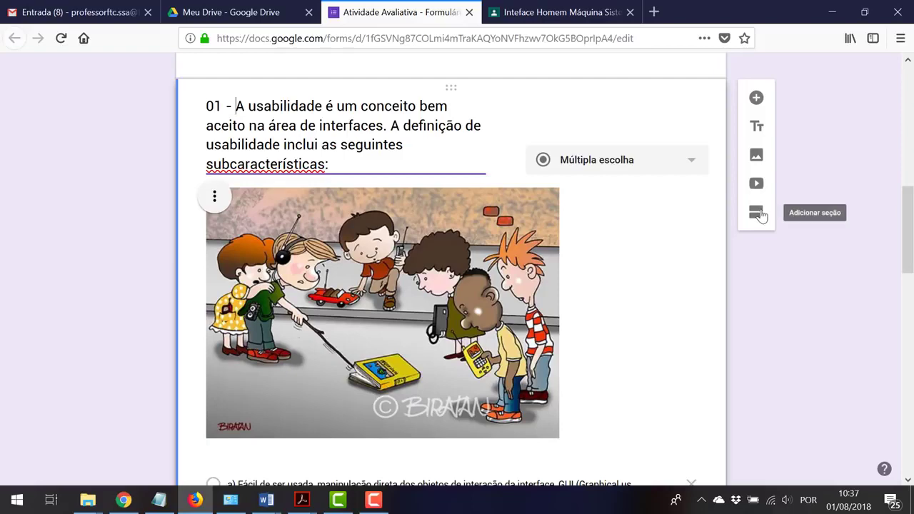
pyautogui.click(759, 214)
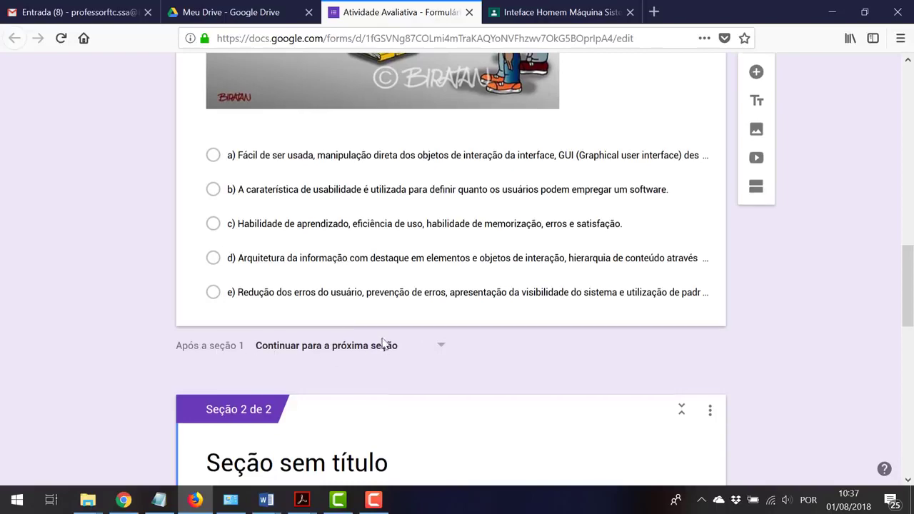
pyautogui.scroll(3, 399, 335)
pyautogui.scroll(5, 411, 325)
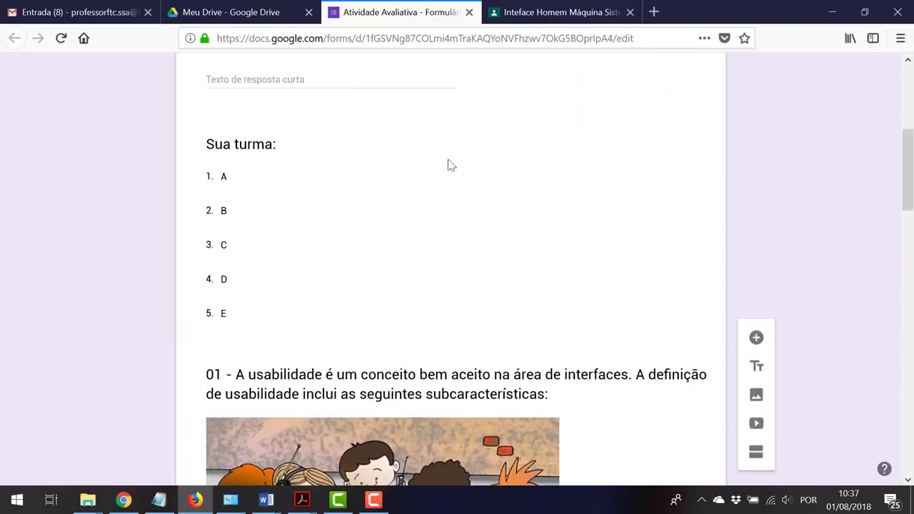
pyautogui.scroll(-10, 441, 303)
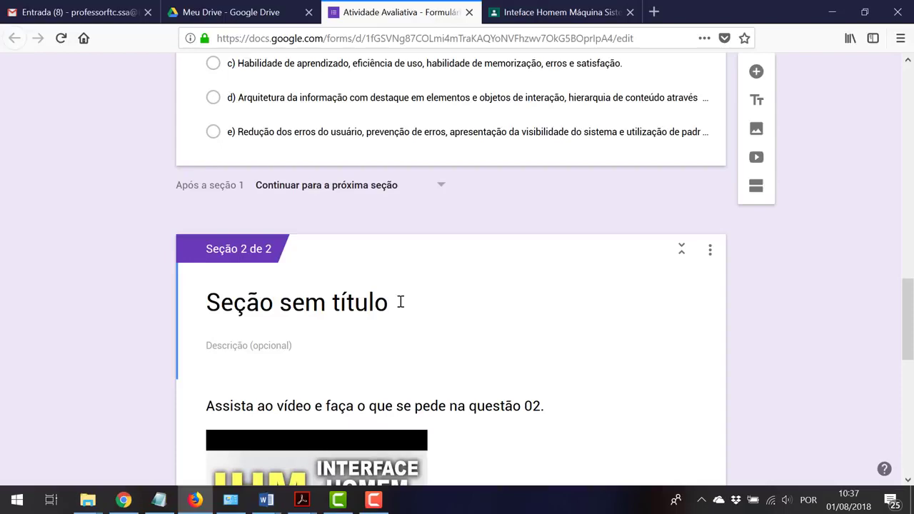
pyautogui.scroll(15, 528, 282)
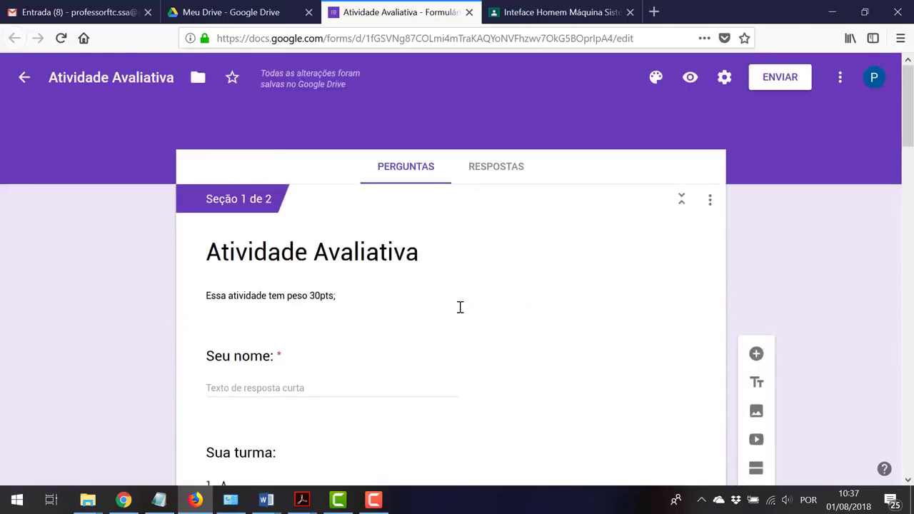
pyautogui.scroll(-6, 411, 387)
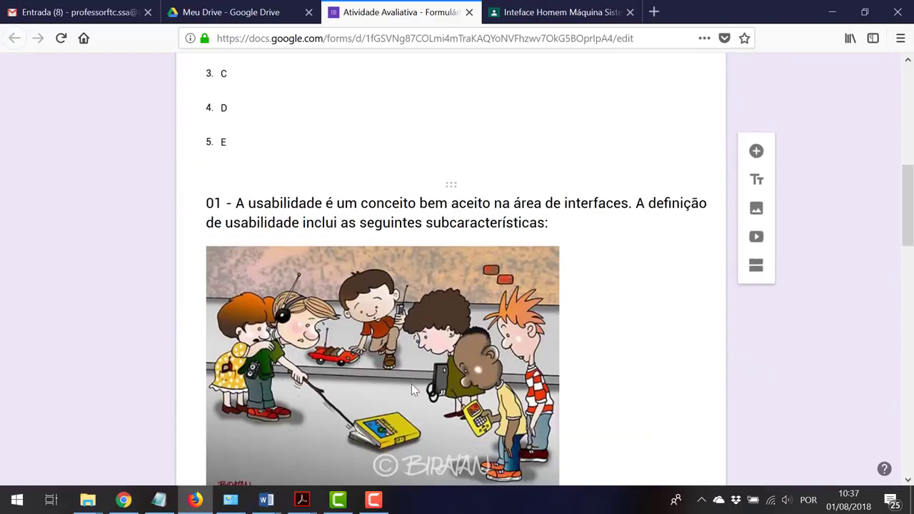
pyautogui.scroll(-6, 412, 388)
pyautogui.scroll(2, 414, 381)
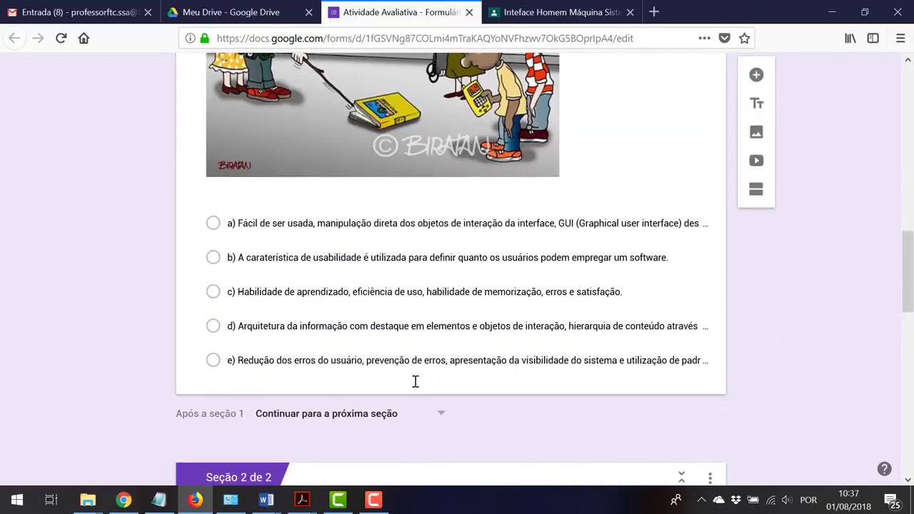
pyautogui.scroll(-5, 518, 398)
pyautogui.scroll(6, 518, 398)
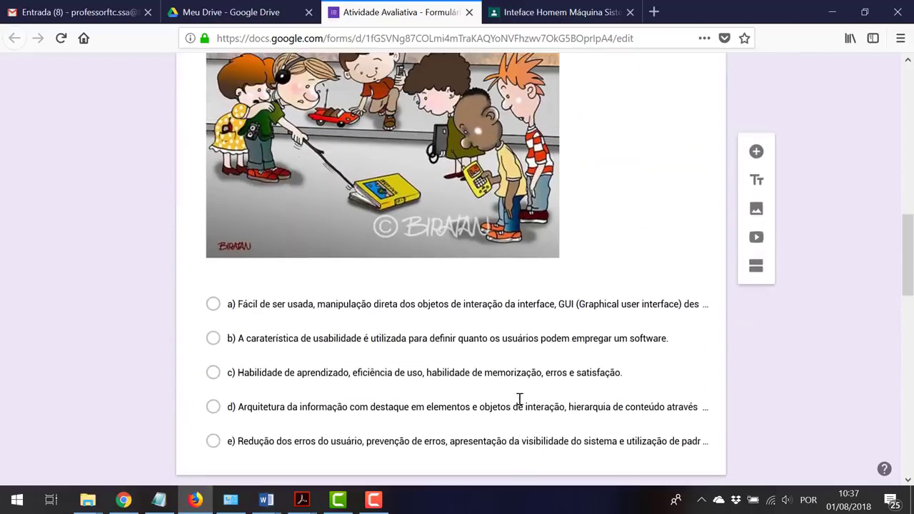
pyautogui.scroll(4, 518, 398)
pyautogui.scroll(3, 401, 353)
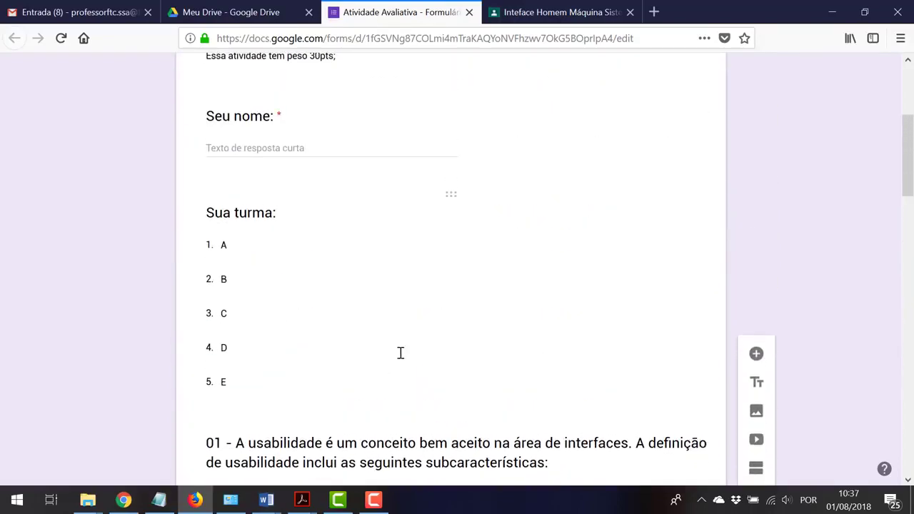
pyautogui.scroll(-5, 400, 352)
pyautogui.scroll(1, 344, 327)
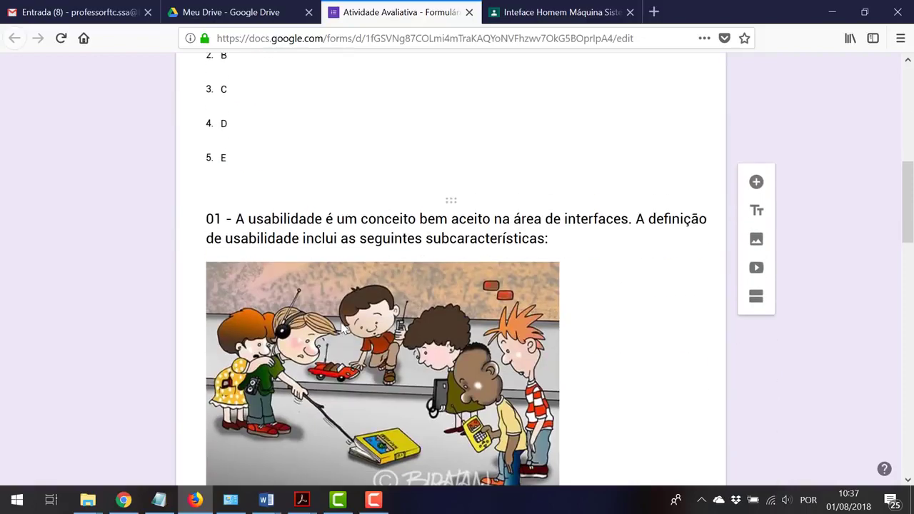
pyautogui.scroll(2, 344, 327)
pyautogui.scroll(-5, 352, 274)
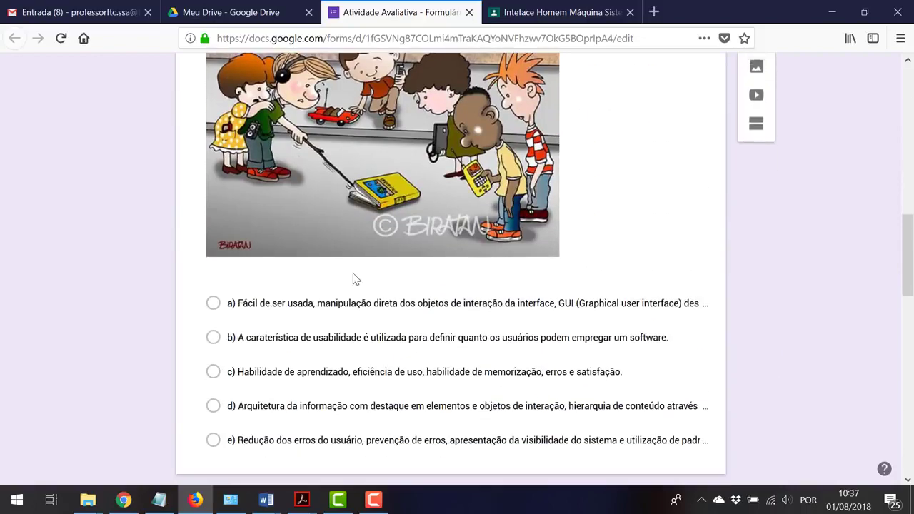
pyautogui.scroll(-3, 352, 278)
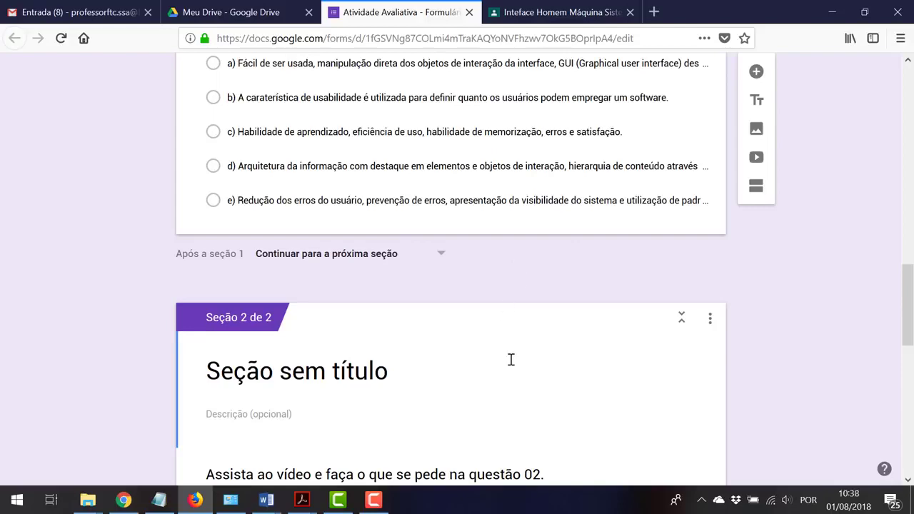
pyautogui.scroll(-8, 511, 359)
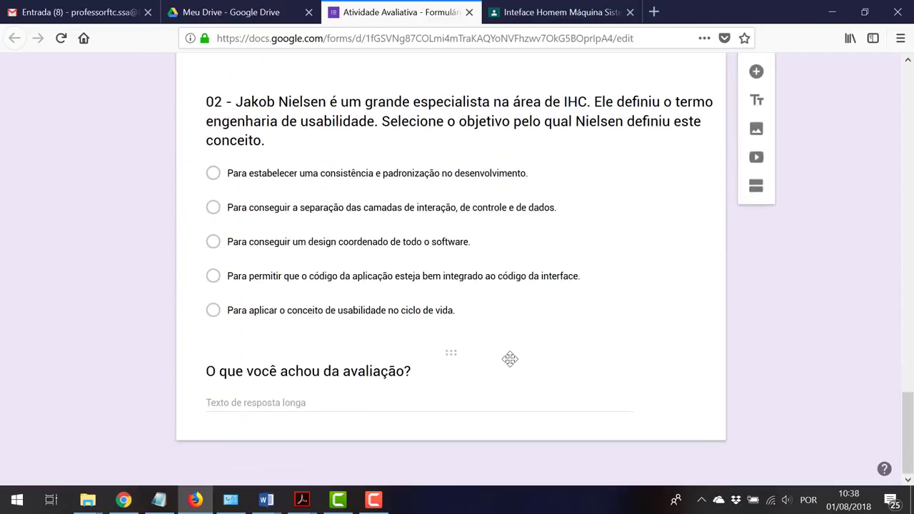
pyautogui.scroll(4, 510, 359)
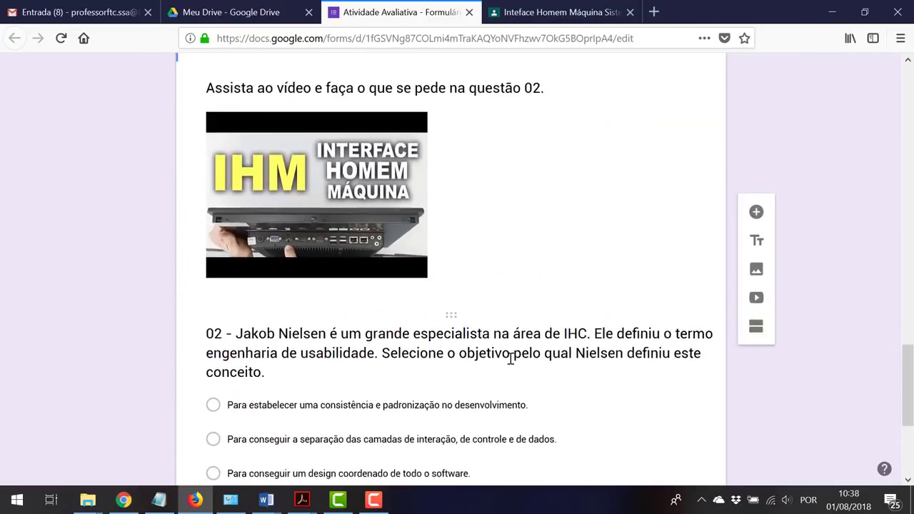
pyautogui.scroll(3, 510, 359)
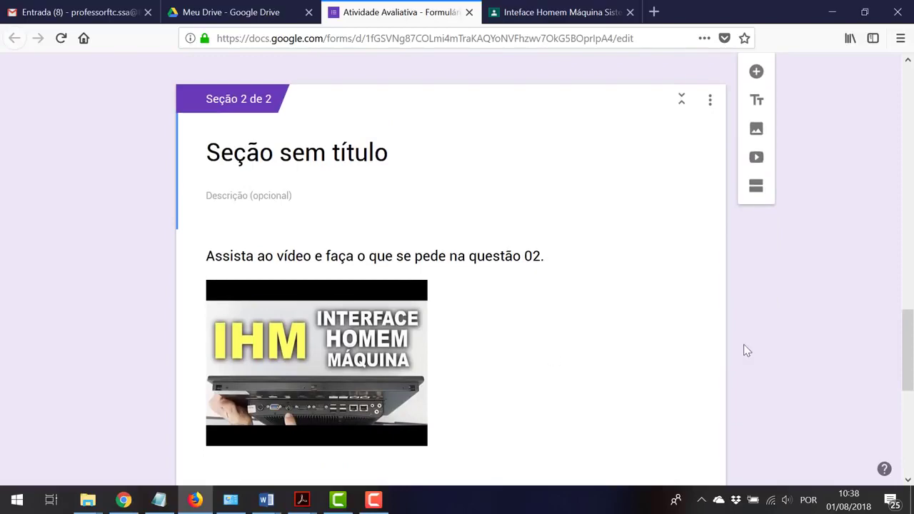
pyautogui.scroll(-5, 745, 350)
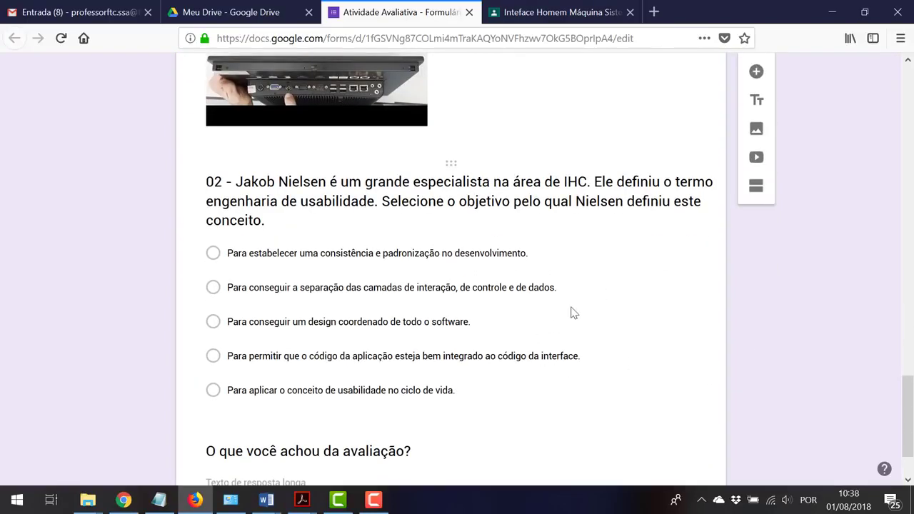
pyautogui.scroll(10, 578, 307)
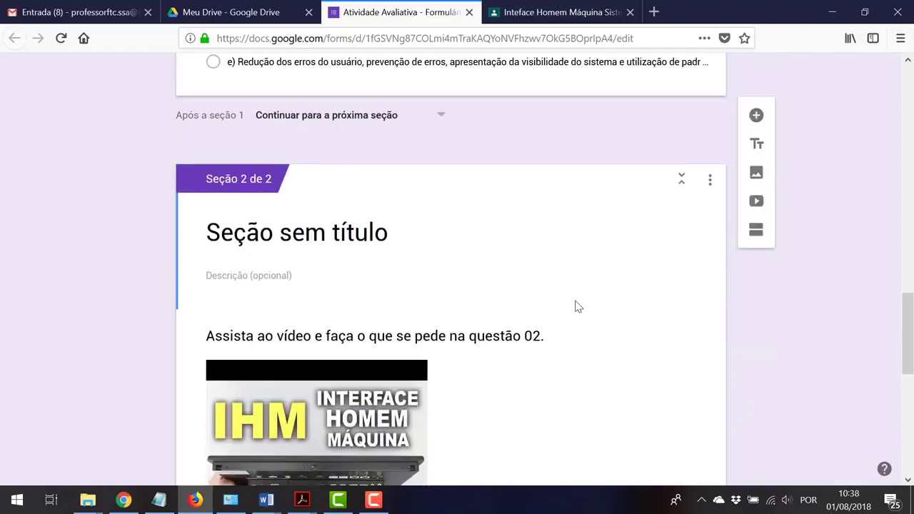
pyautogui.scroll(6, 577, 306)
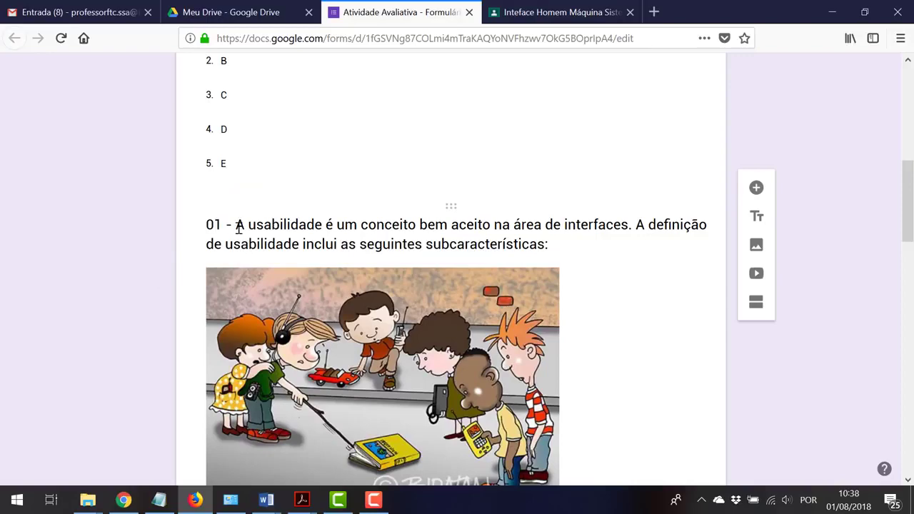
pyautogui.click(239, 227)
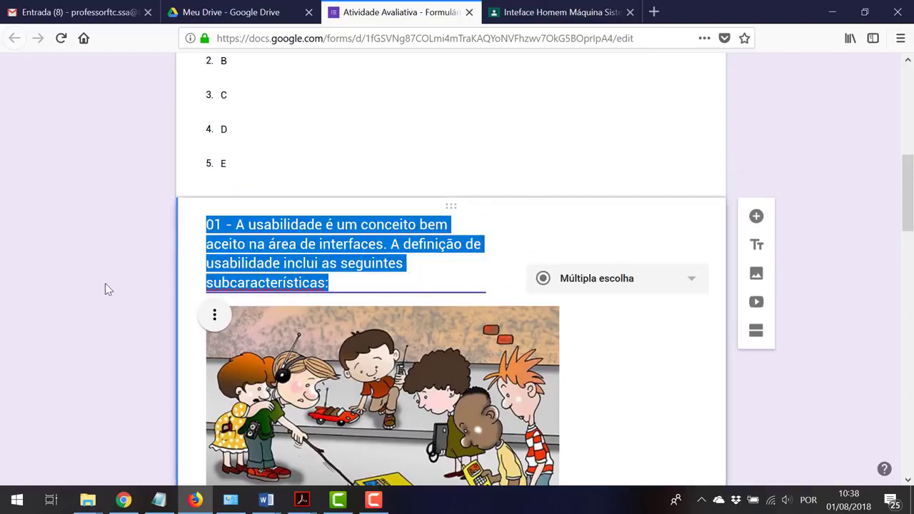
pyautogui.scroll(6, 115, 283)
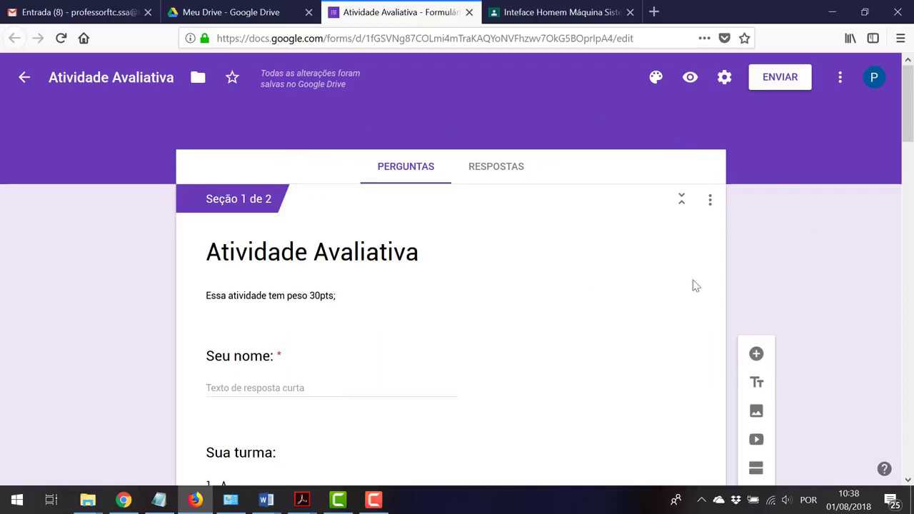
# Set the form colour theme to red, after trying indigo, and bring up the header image gallery
pyautogui.click(654, 80)
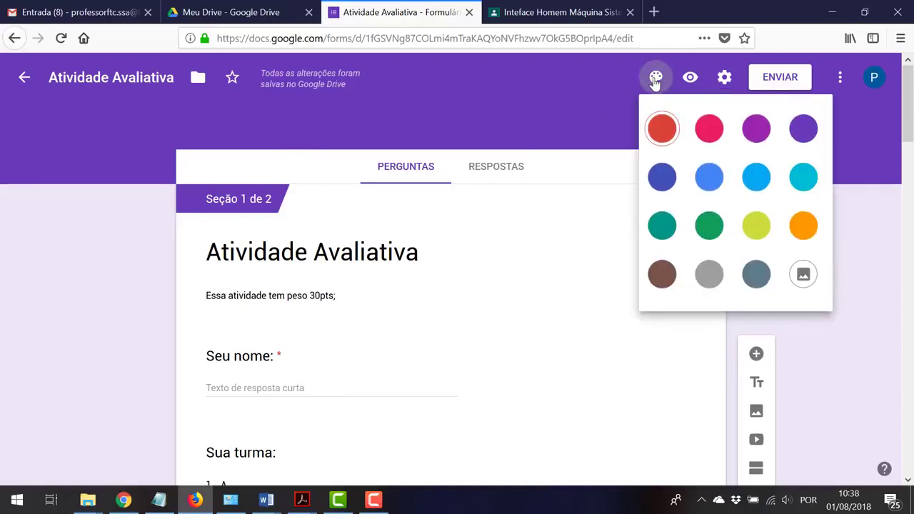
pyautogui.click(661, 177)
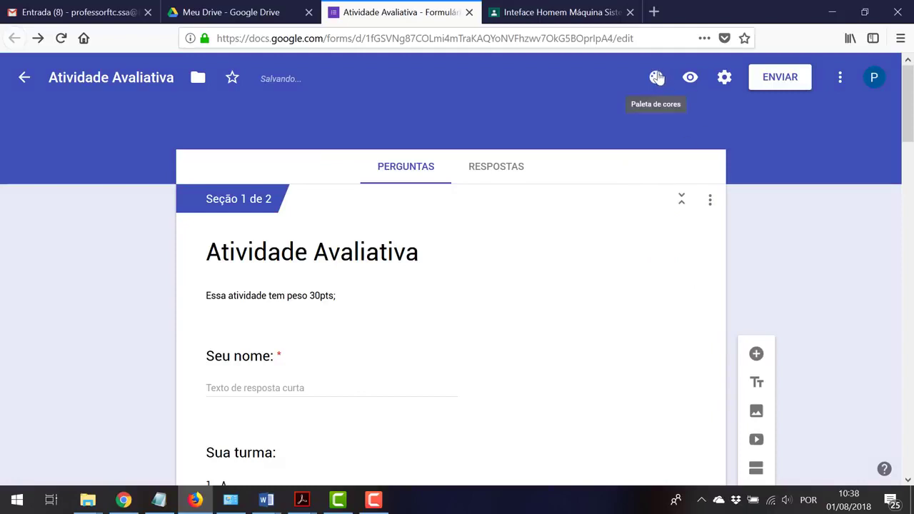
pyautogui.click(655, 77)
pyautogui.click(663, 127)
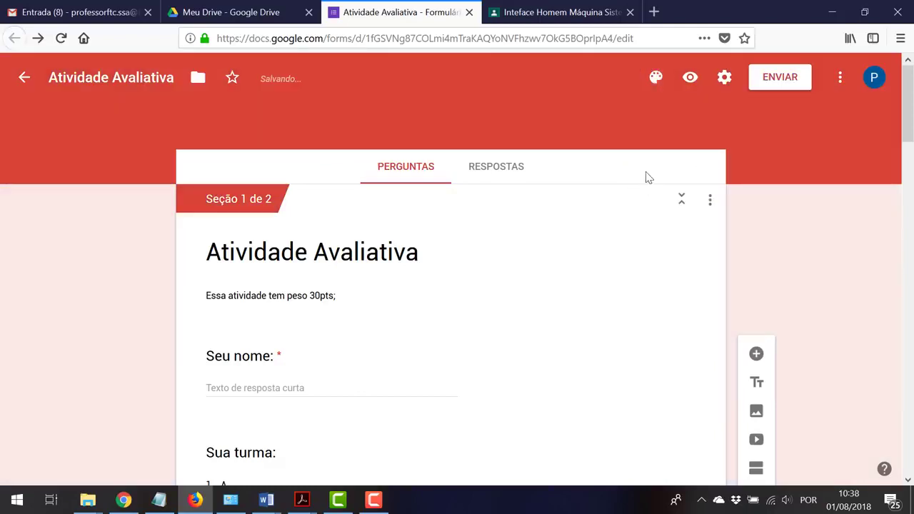
pyautogui.click(655, 79)
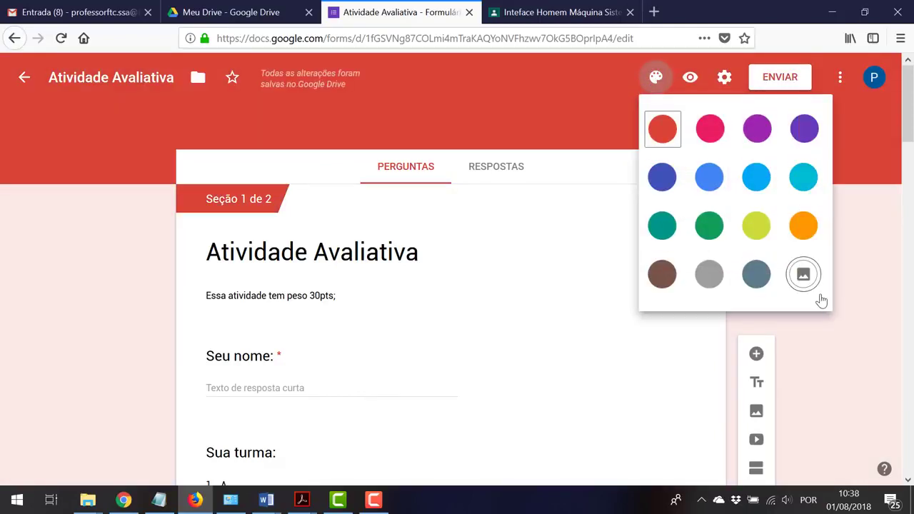
pyautogui.click(803, 274)
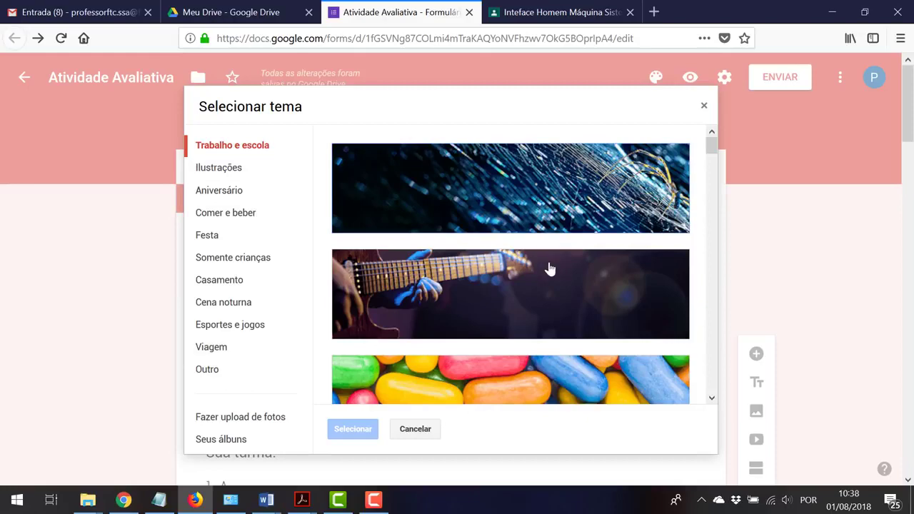
# Apply the Trabalho e escola night-sky image of a figure with a flashlight as the header
pyautogui.scroll(-10, 549, 268)
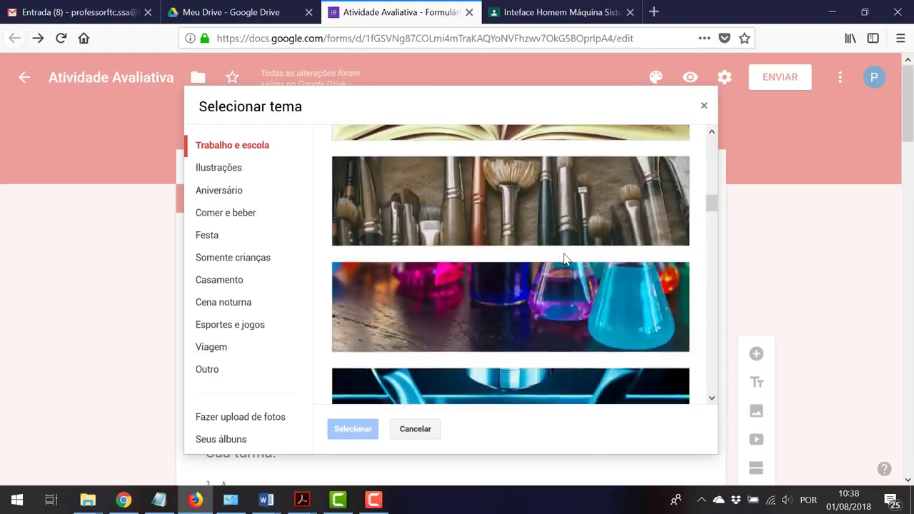
pyautogui.scroll(-3, 563, 258)
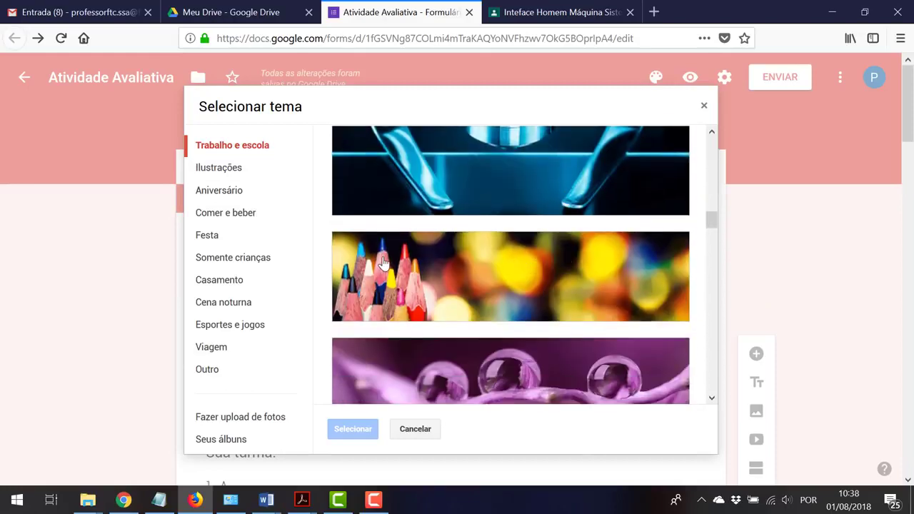
pyautogui.scroll(-5, 383, 265)
pyautogui.scroll(-3, 384, 265)
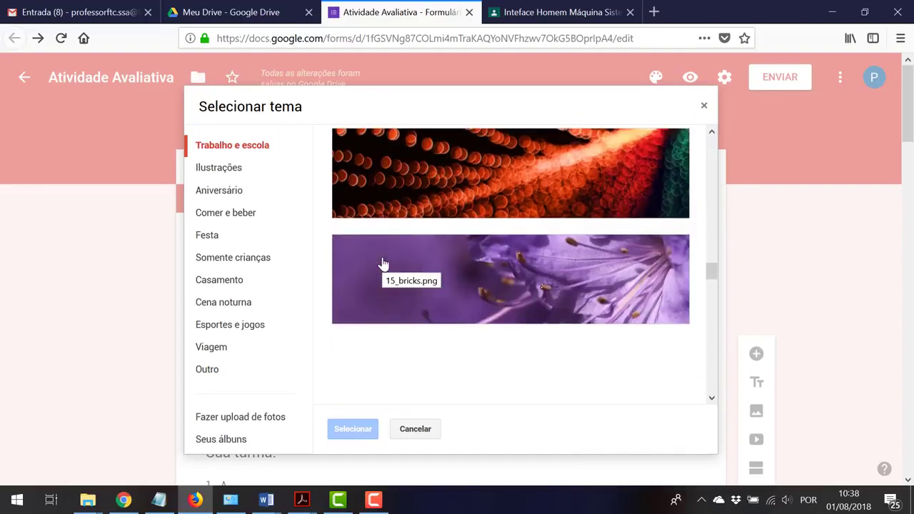
pyautogui.scroll(-4, 384, 264)
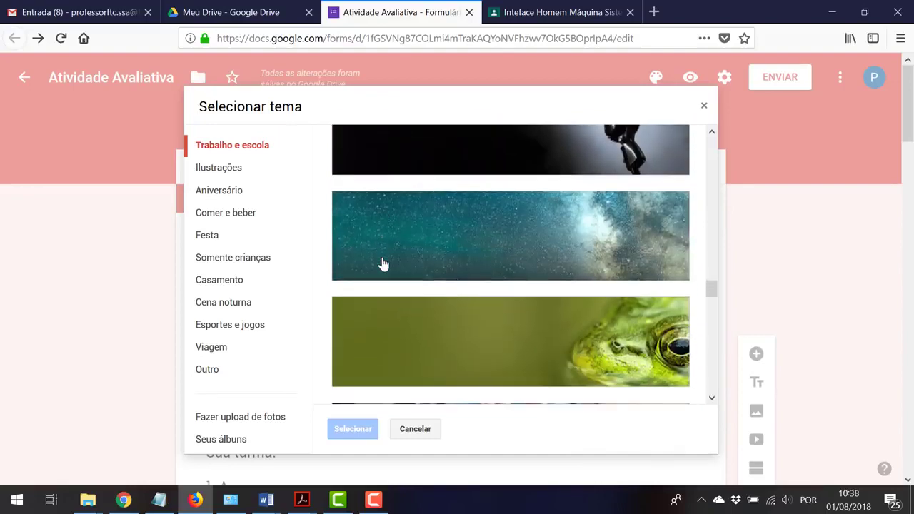
pyautogui.scroll(-3, 383, 265)
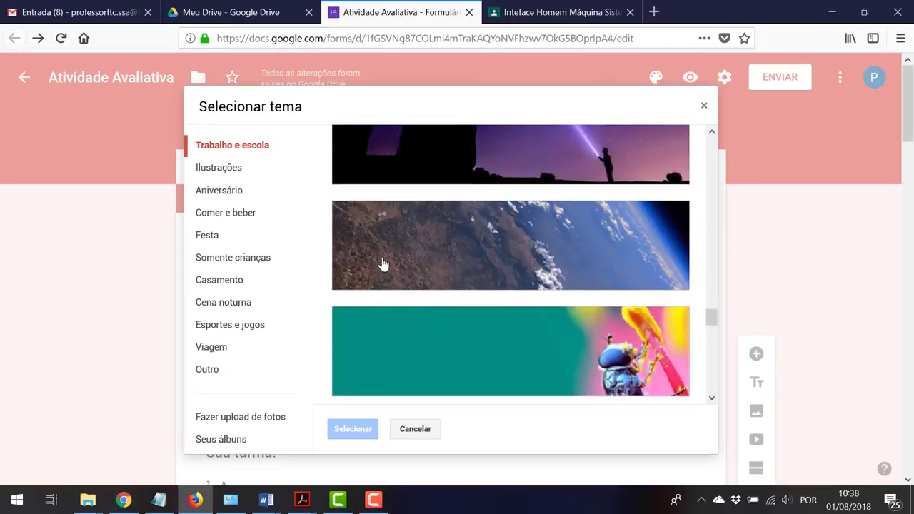
pyautogui.click(449, 175)
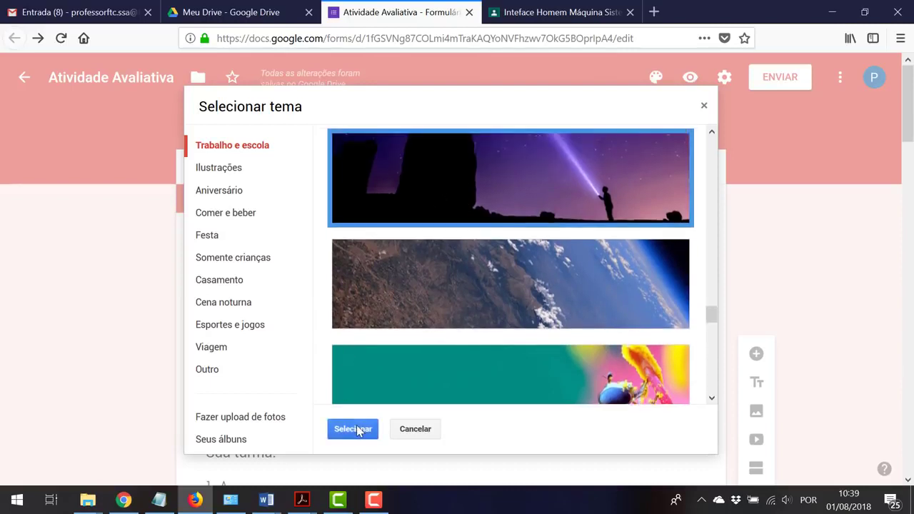
pyautogui.click(357, 429)
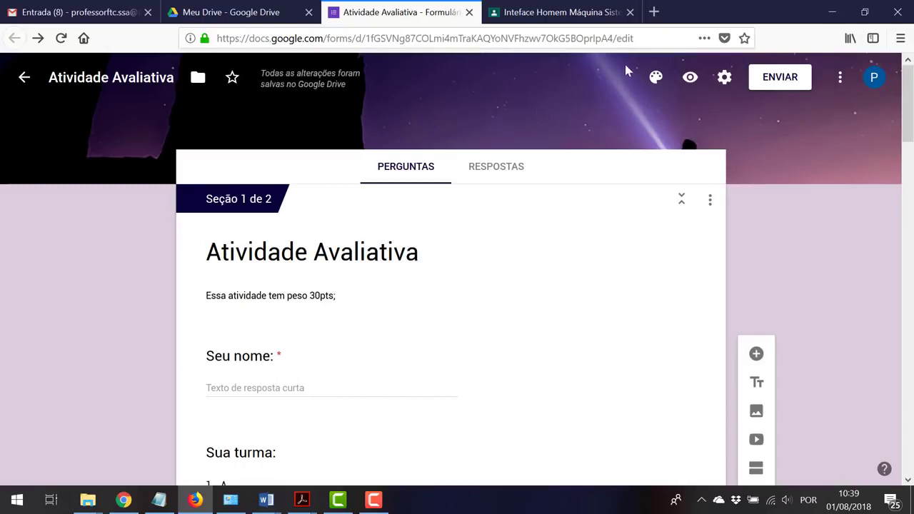
pyautogui.click(655, 76)
# Upload the hands-on-laptop photo as the header image, widening the crop to a fuller strip
pyautogui.click(802, 277)
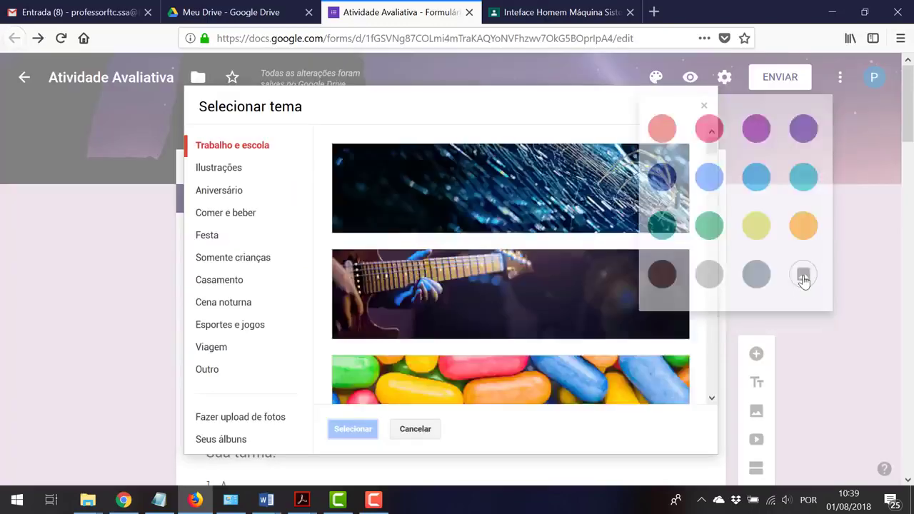
pyautogui.click(261, 418)
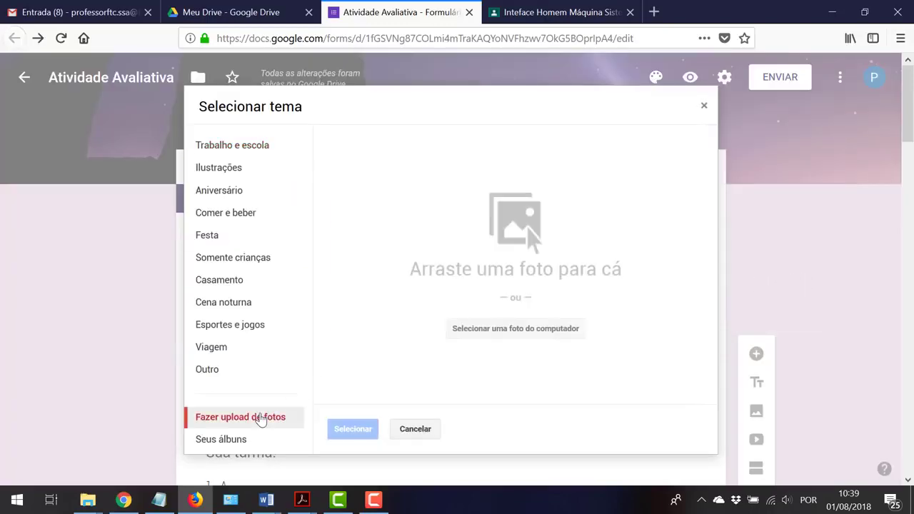
pyautogui.click(477, 330)
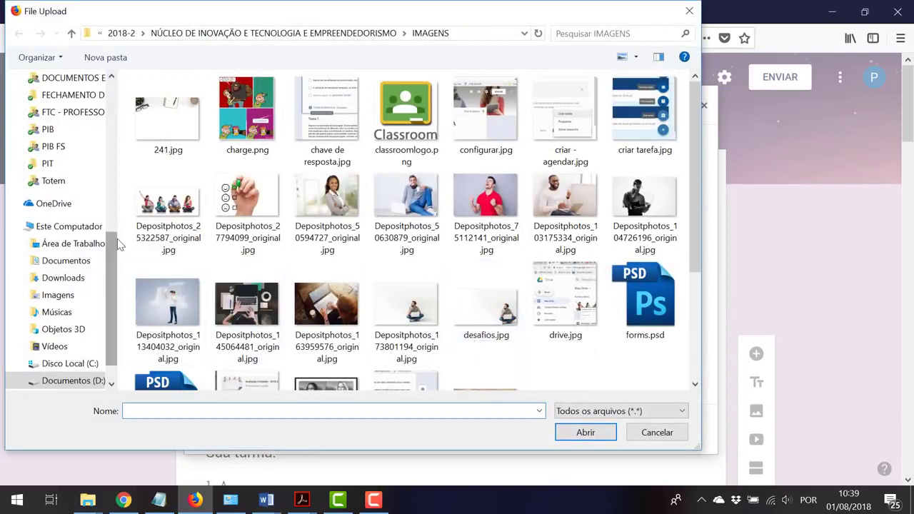
pyautogui.click(174, 204)
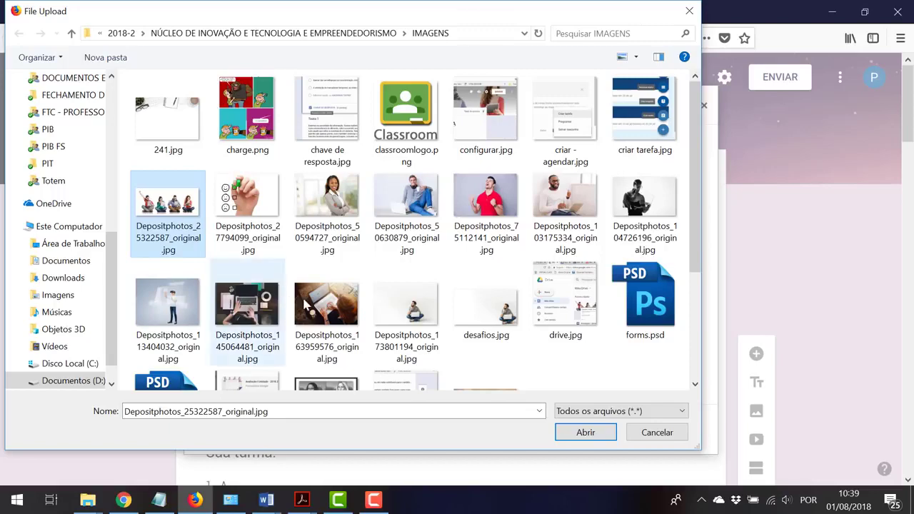
pyautogui.doubleClick(341, 305)
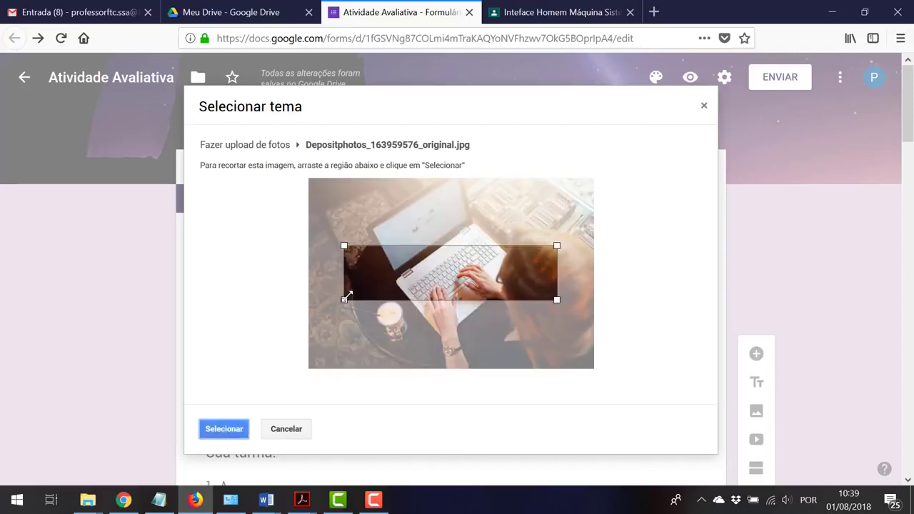
pyautogui.moveTo(347, 295); pyautogui.dragTo(308, 301)
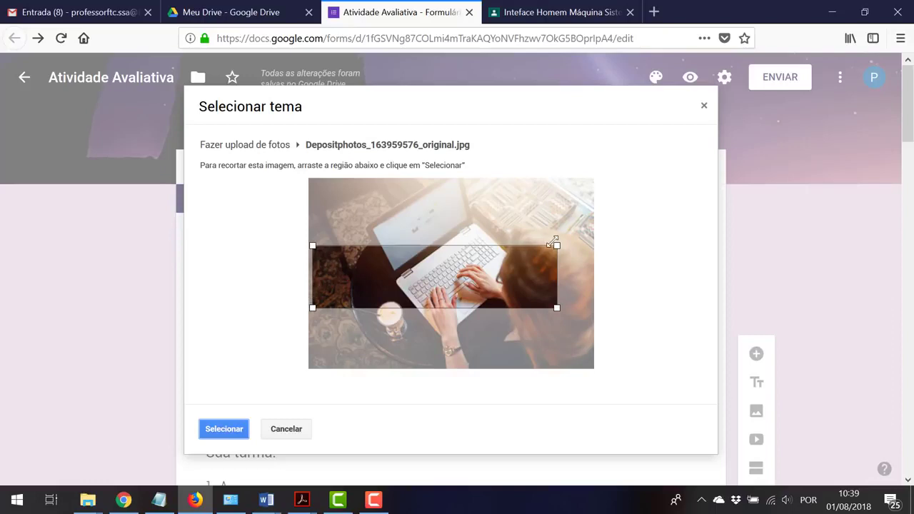
pyautogui.moveTo(557, 246); pyautogui.dragTo(602, 230)
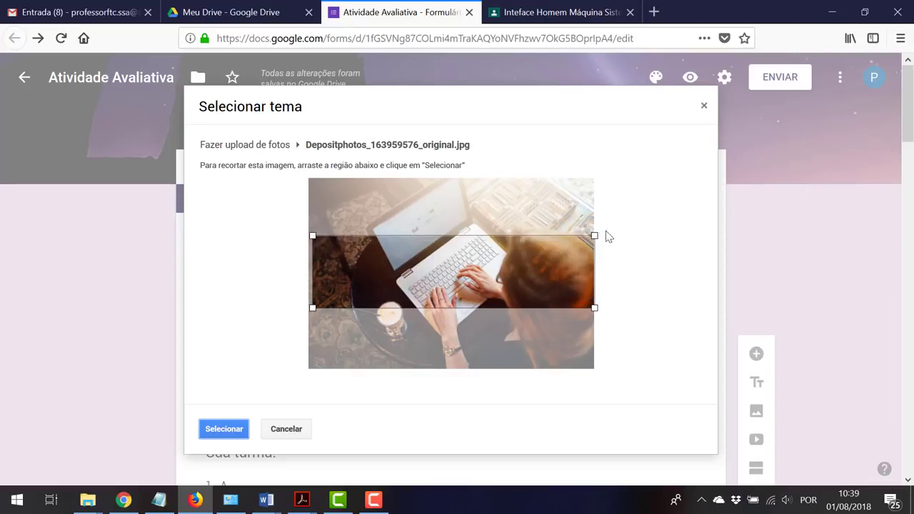
pyautogui.moveTo(545, 263); pyautogui.dragTo(545, 258)
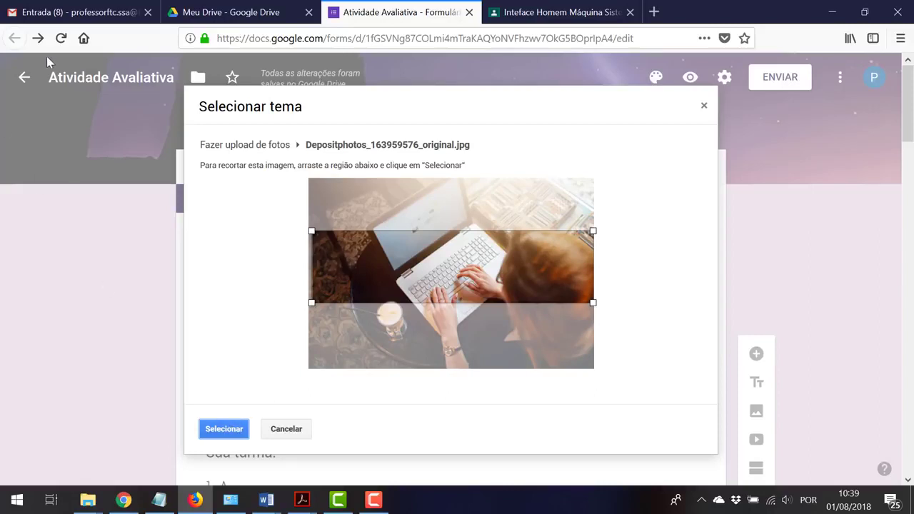
pyautogui.click(209, 430)
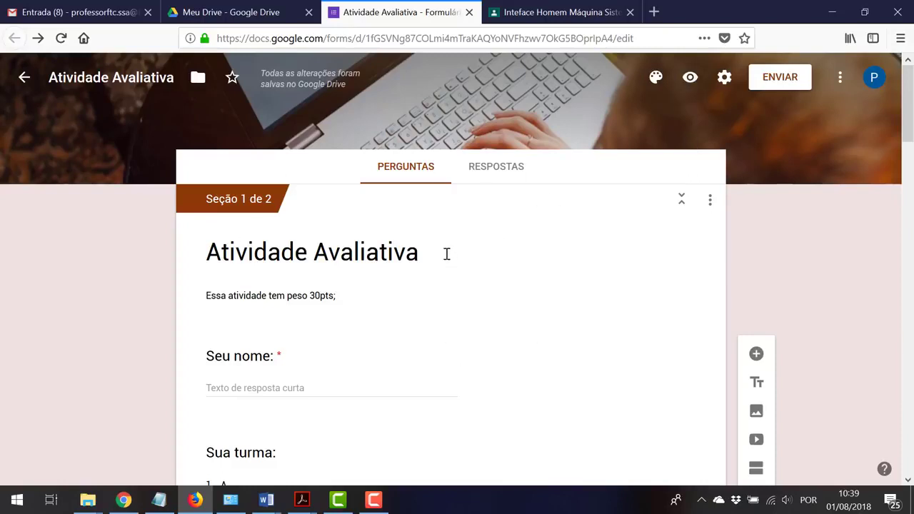
# Preview the form, look over the class options A to E, and try advancing
pyautogui.click(689, 77)
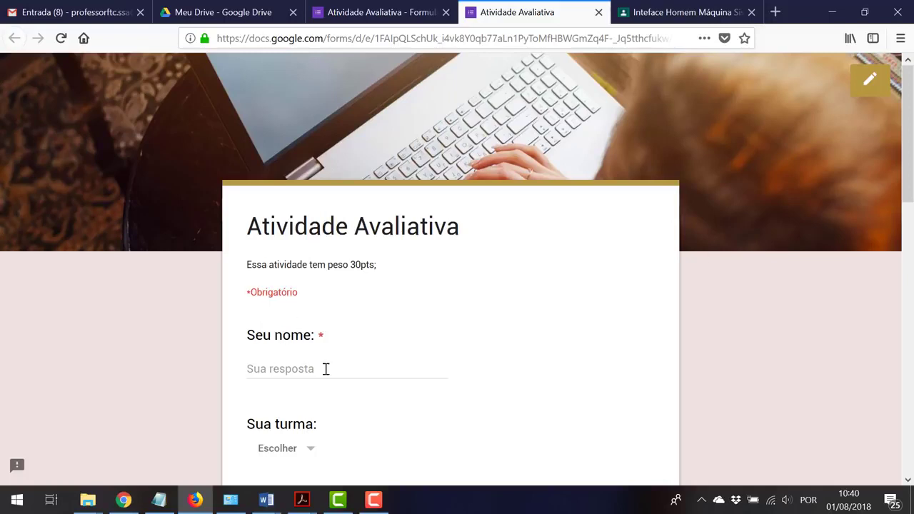
pyautogui.scroll(-3, 347, 367)
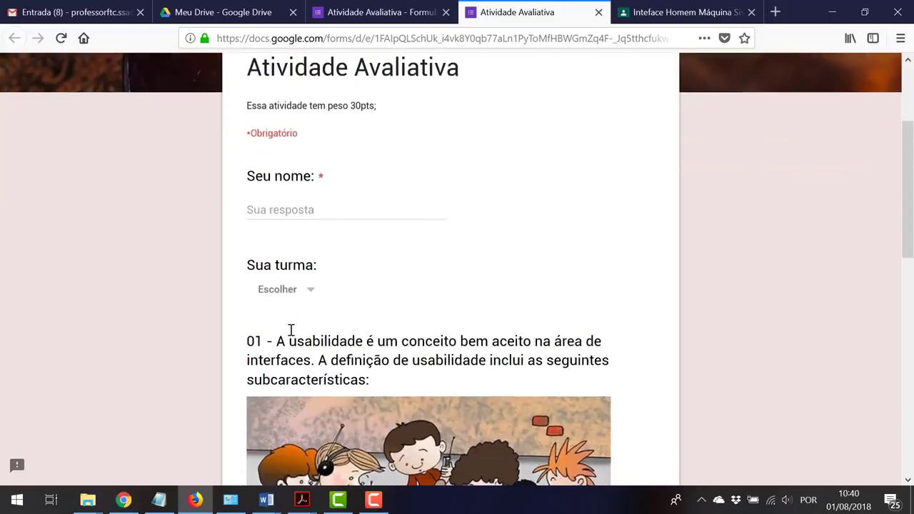
pyautogui.click(312, 293)
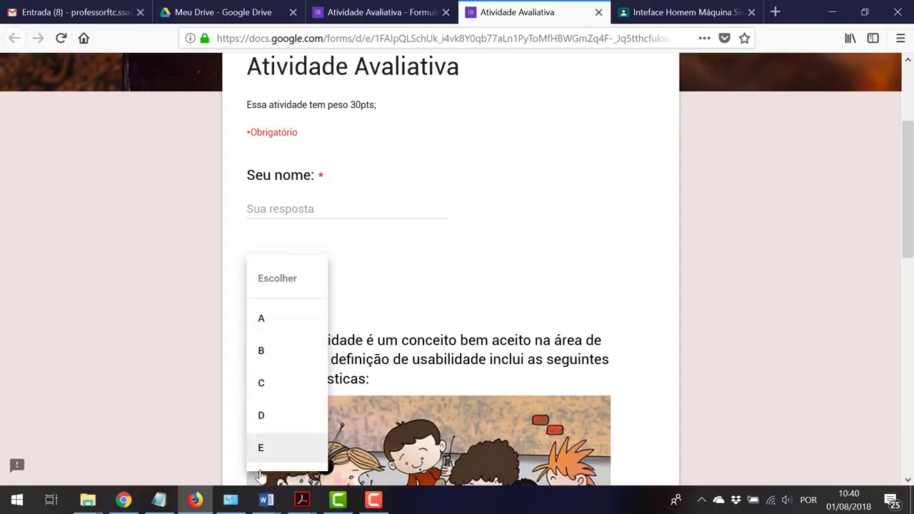
pyautogui.click(478, 276)
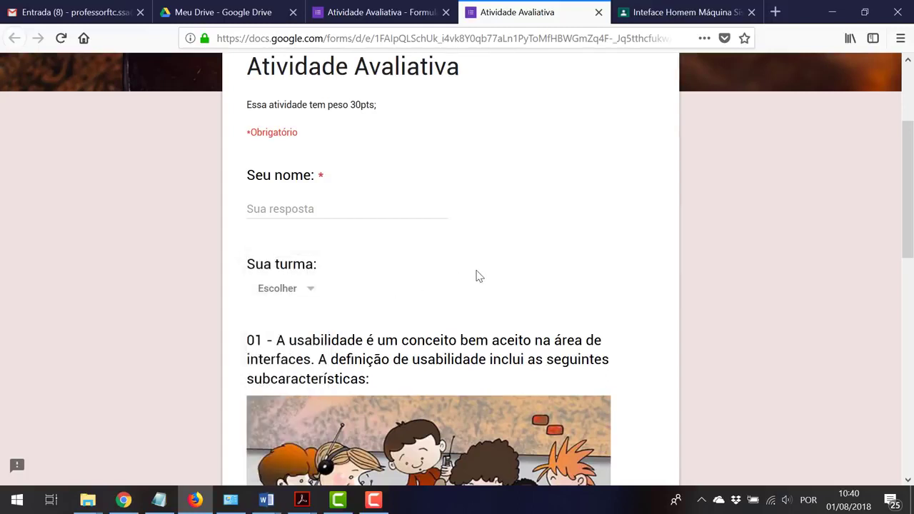
pyautogui.scroll(-3, 656, 328)
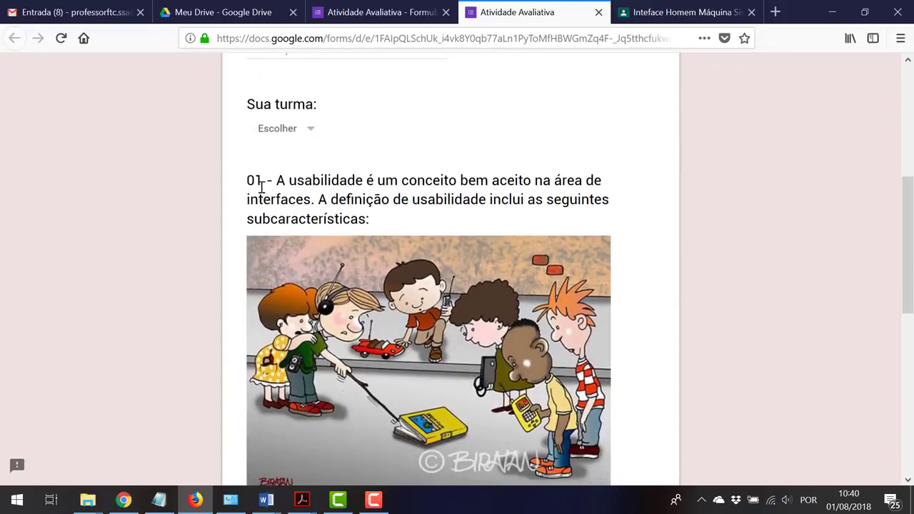
pyautogui.scroll(-6, 444, 257)
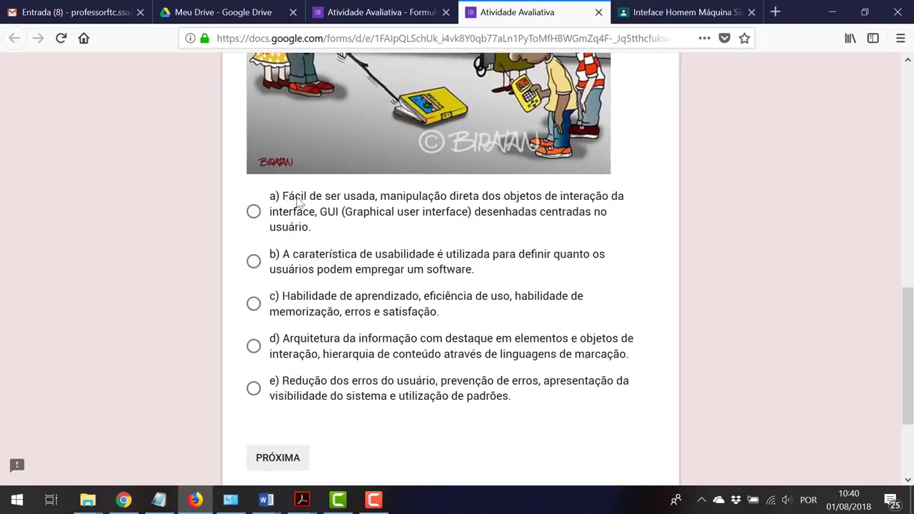
pyautogui.scroll(-3, 321, 335)
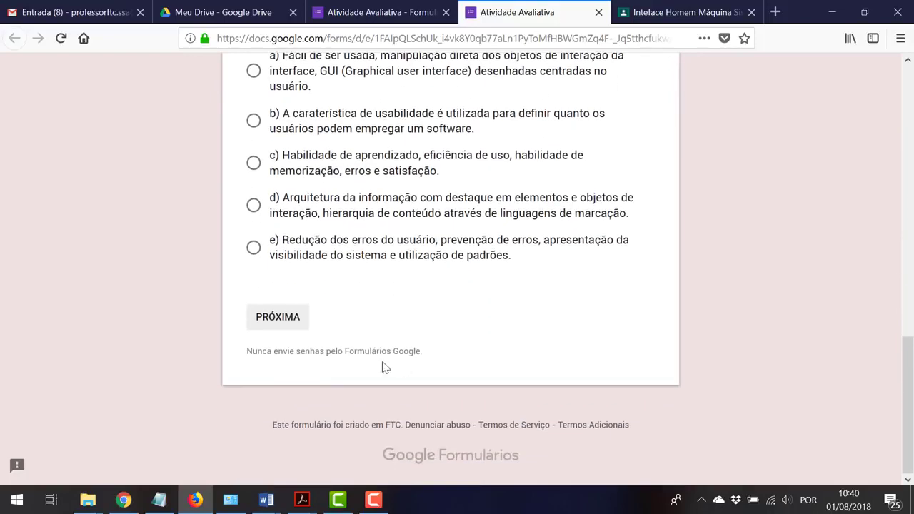
pyautogui.click(272, 321)
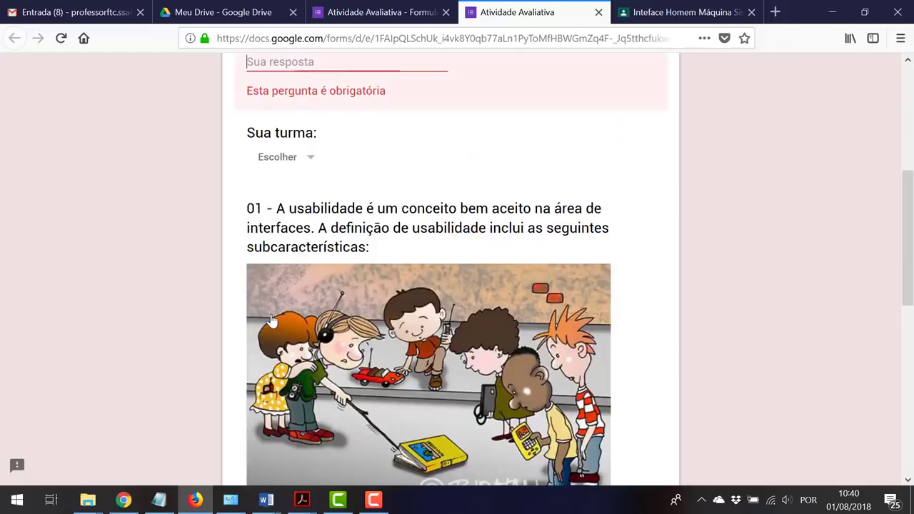
# Enter the respondent's name in 'Seu nome' and continue to the next section
pyautogui.scroll(4, 356, 307)
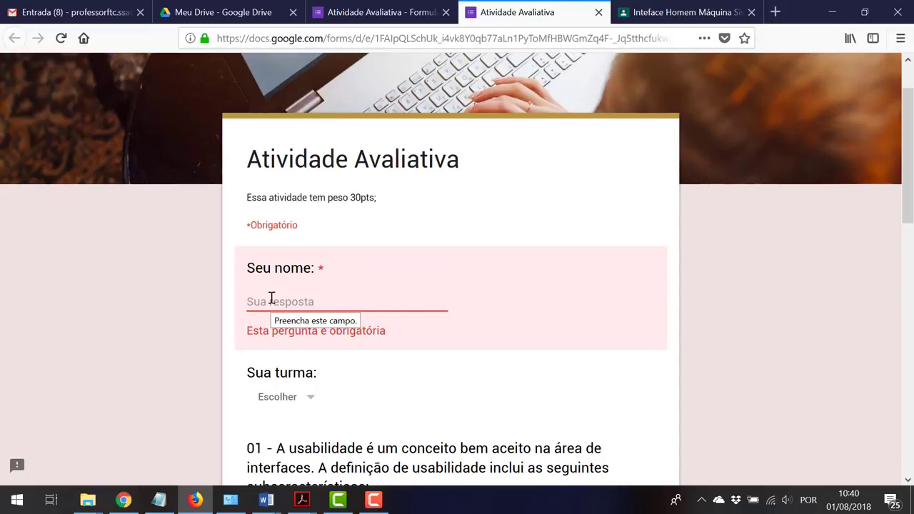
pyautogui.write('Fabrício')
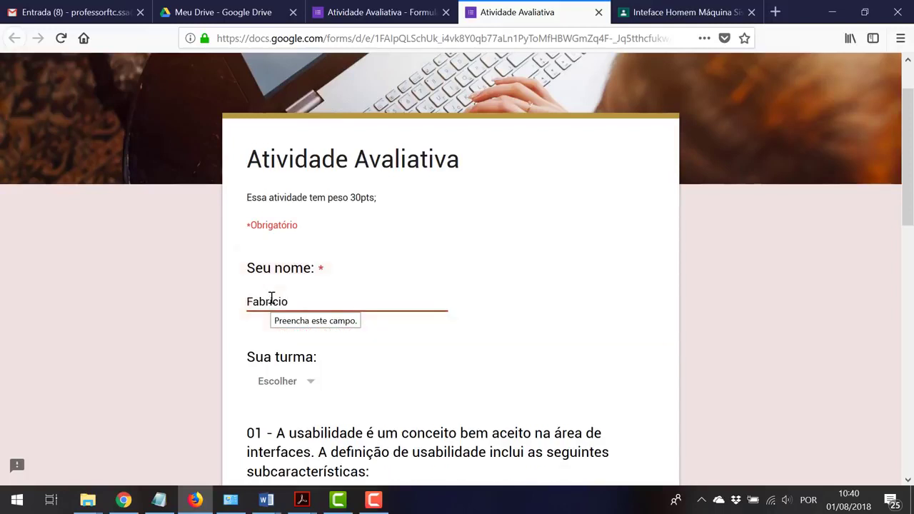
pyautogui.scroll(-10, 442, 328)
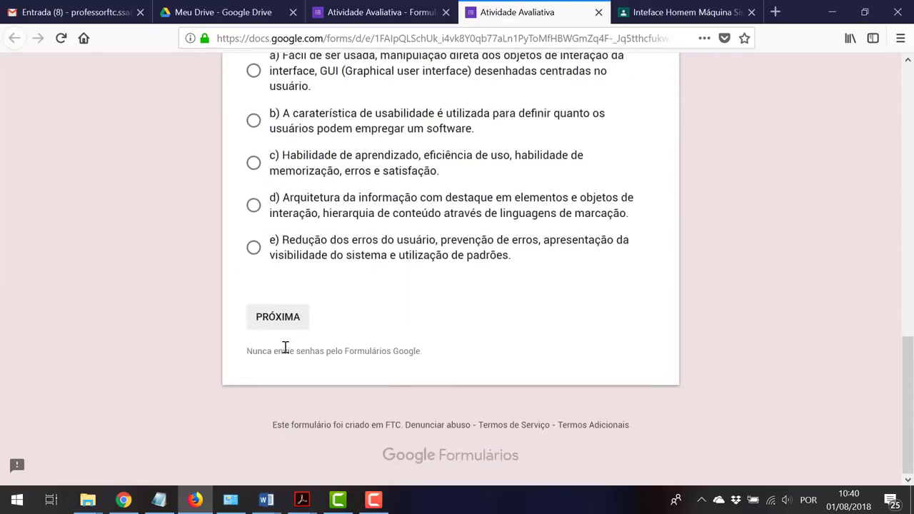
pyautogui.click(280, 326)
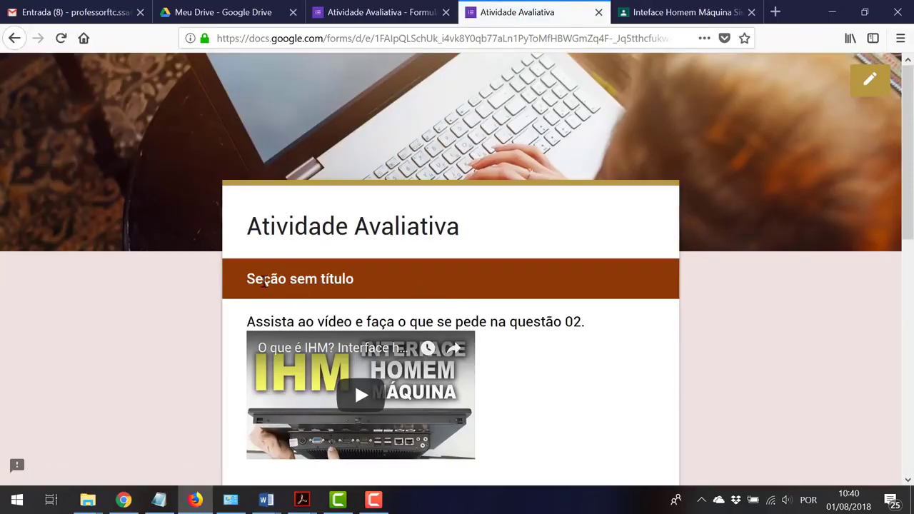
# Highlight the section heading and video instruction, then play the embedded IHM video
pyautogui.moveTo(247, 280); pyautogui.dragTo(353, 282)
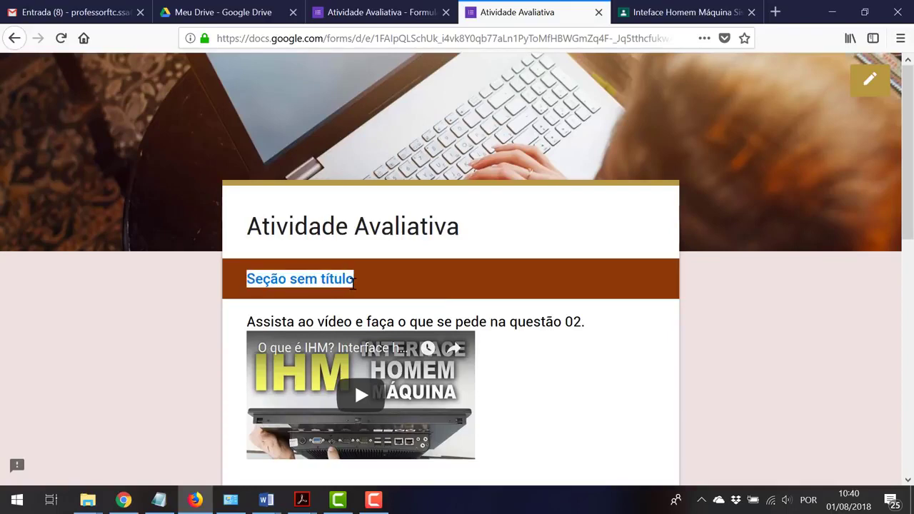
pyautogui.moveTo(274, 321); pyautogui.dragTo(566, 350)
pyautogui.scroll(-2, 526, 342)
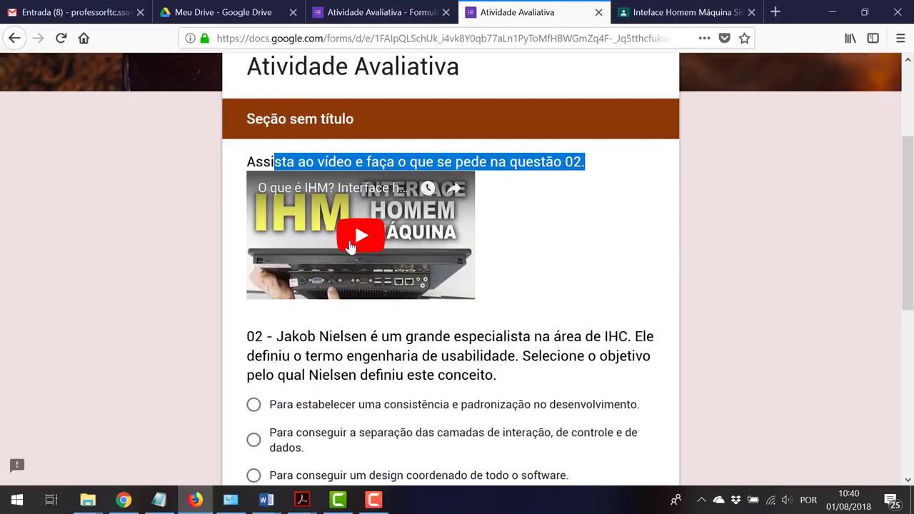
pyautogui.click(350, 246)
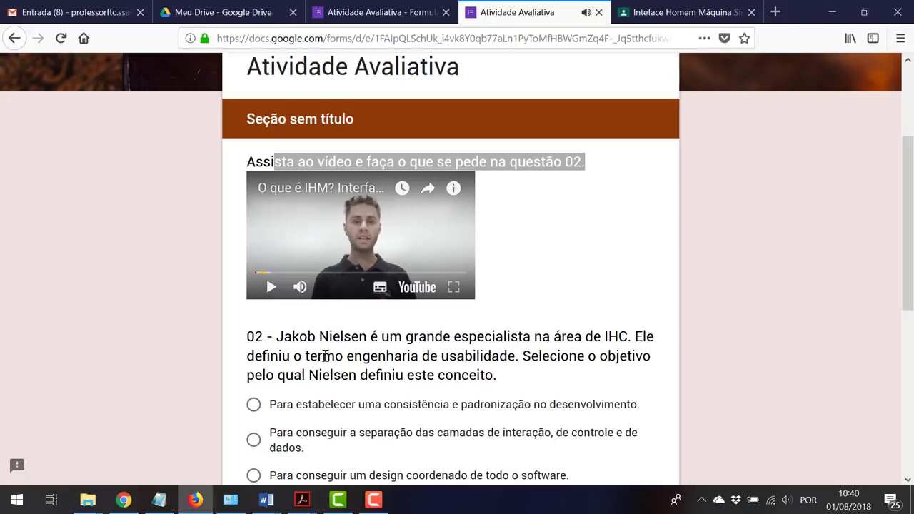
pyautogui.scroll(-3, 325, 354)
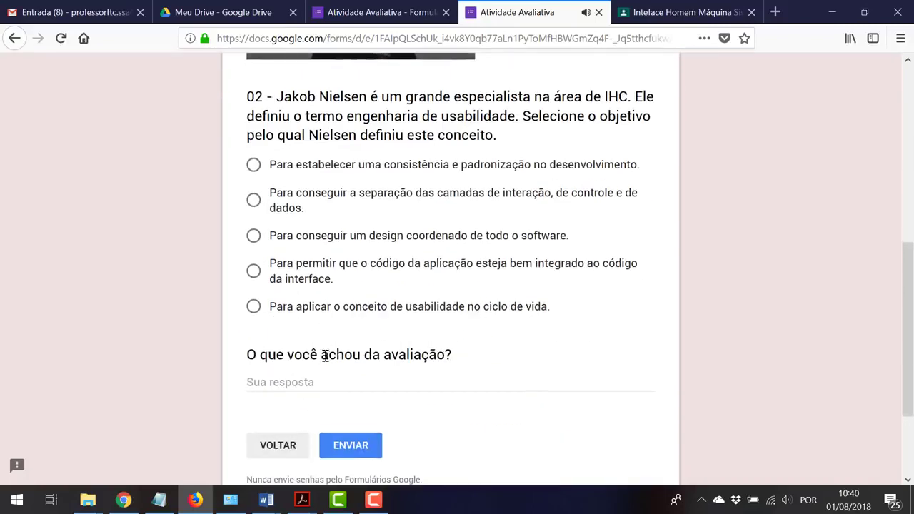
# Paste and delete a test feedback answer, go back to section one, and close the preview
pyautogui.click(267, 379)
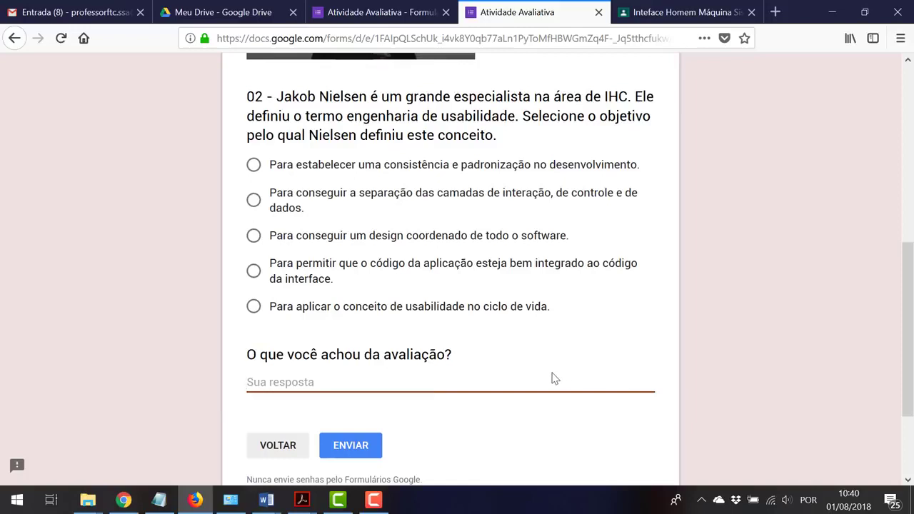
pyautogui.write('Para aplicar o conceito de usabilidade no ciclo de vida.')
pyautogui.write('Para aplicar o conceito de usabilidade no ciclo de vida.')
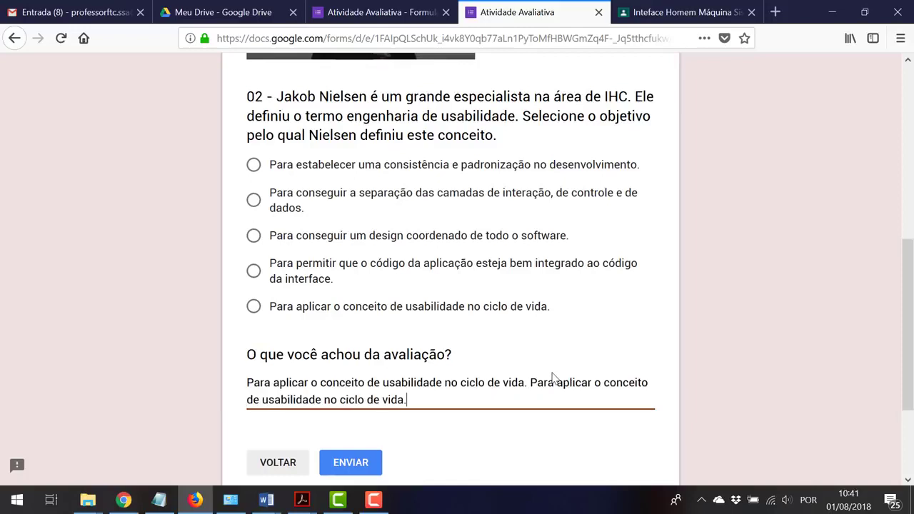
pyautogui.hotkey('ctrl', 'v')
pyautogui.hotkey('ctrl', 'v')
pyautogui.hotkey('ctrl', 'v')
pyautogui.hotkey('ctrl', 'v')
pyautogui.hotkey('ctrl', 'v')
pyautogui.hotkey('ctrl', 'v')
pyautogui.hotkey('ctrl', 'v')
pyautogui.hotkey('ctrl', 'v')
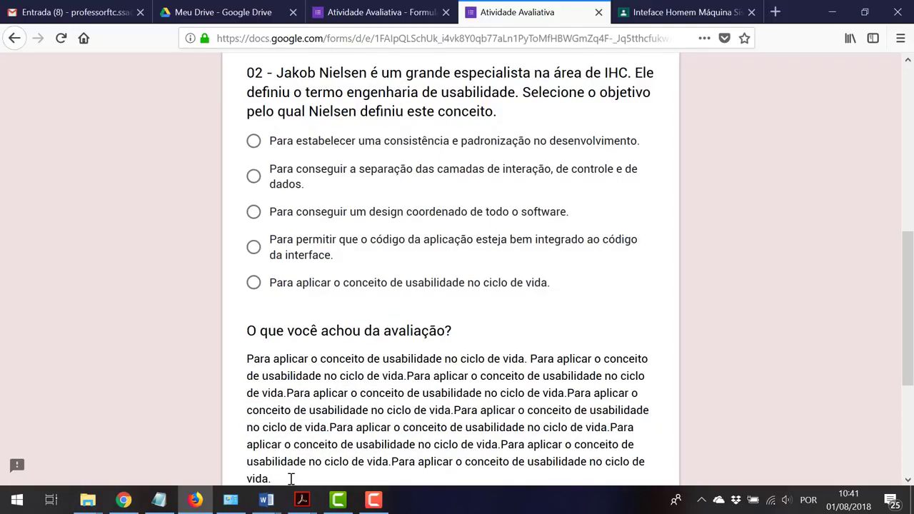
pyautogui.moveTo(291, 478); pyautogui.dragTo(243, 361)
pyautogui.press('BackSpace')
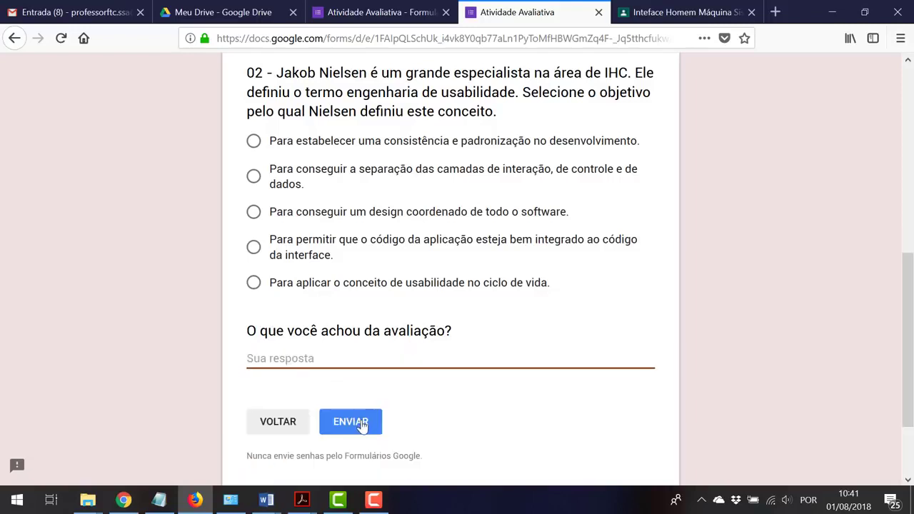
pyautogui.click(283, 426)
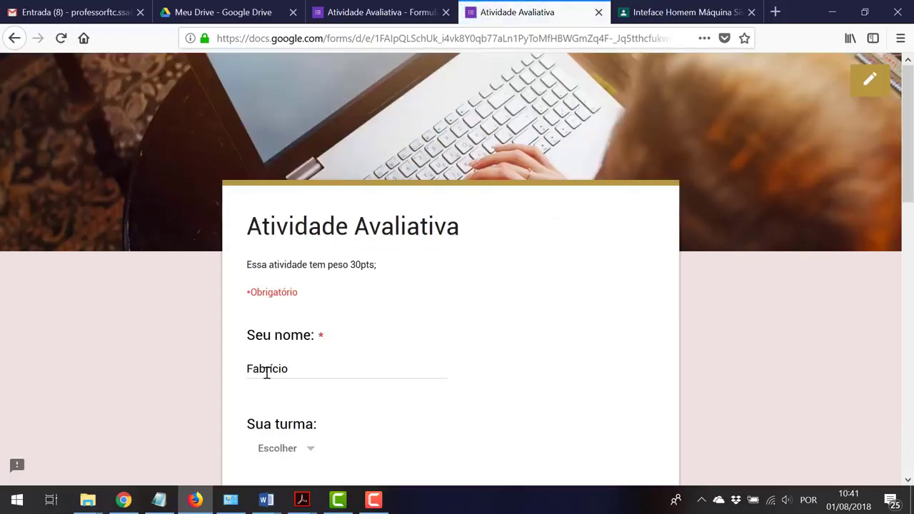
pyautogui.click(598, 13)
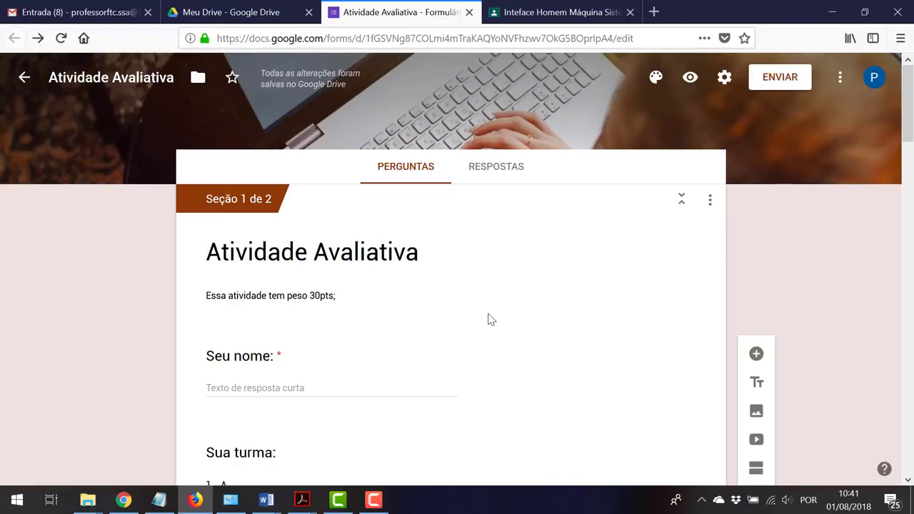
# Switch on 'Criar teste' in the TESTES settings tab
pyautogui.click(727, 84)
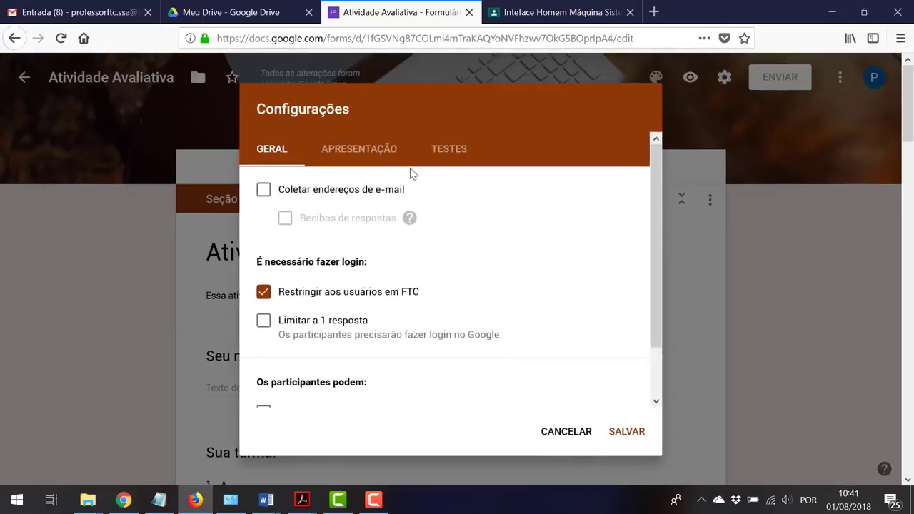
pyautogui.click(347, 154)
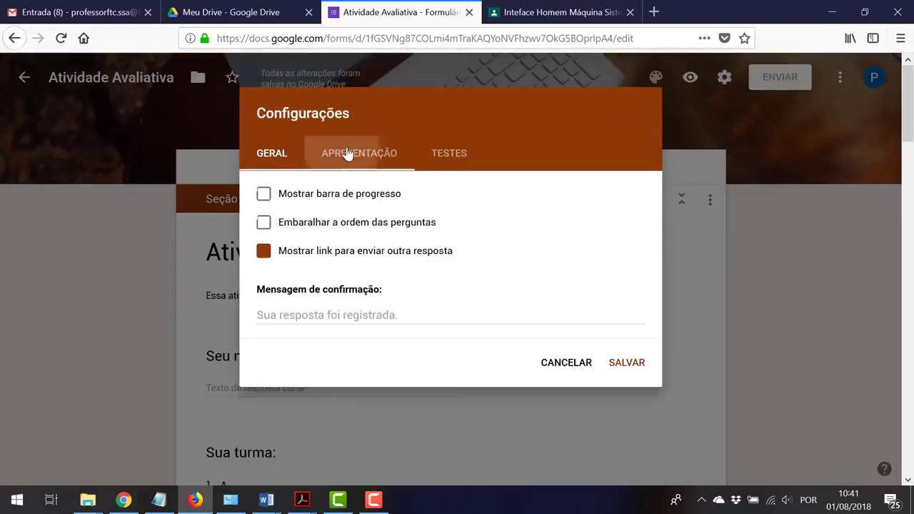
pyautogui.click(437, 154)
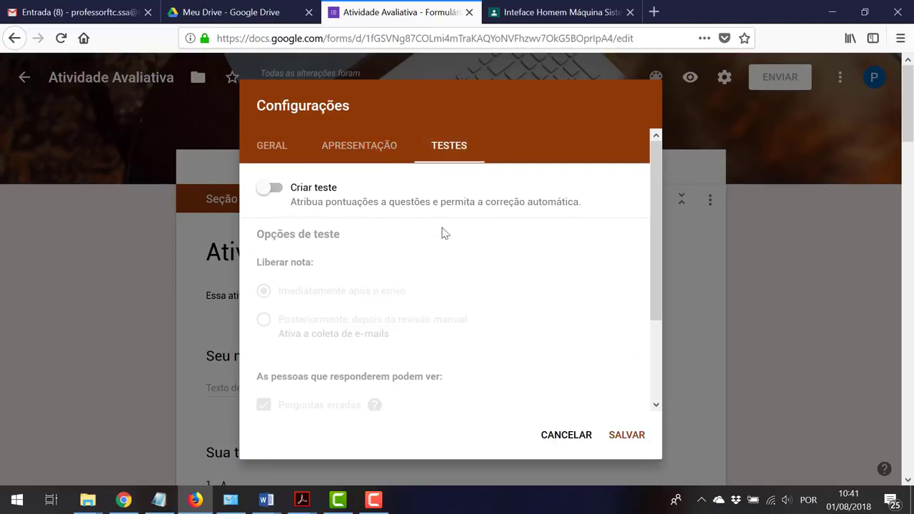
pyautogui.click(274, 188)
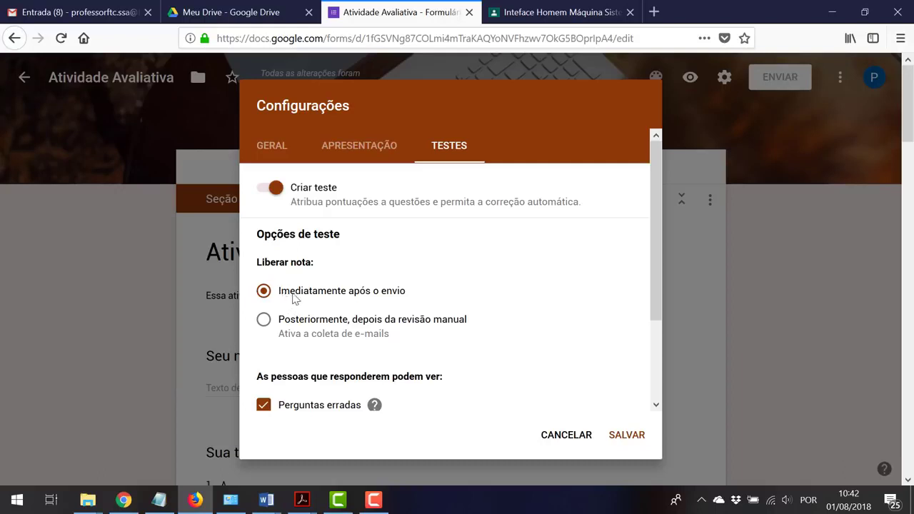
# Set Liberar nota to 'Posteriormente, depois da revisão manual'
pyautogui.moveTo(281, 291); pyautogui.dragTo(406, 294)
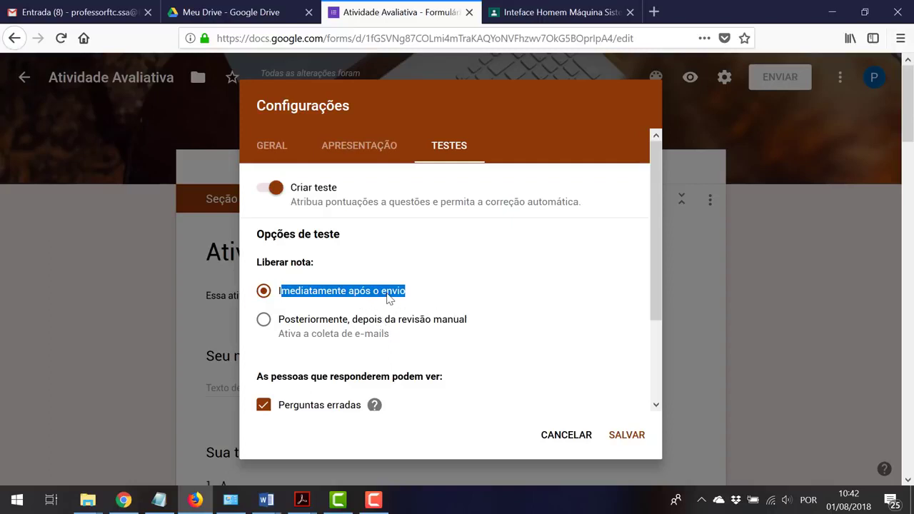
pyautogui.click(284, 328)
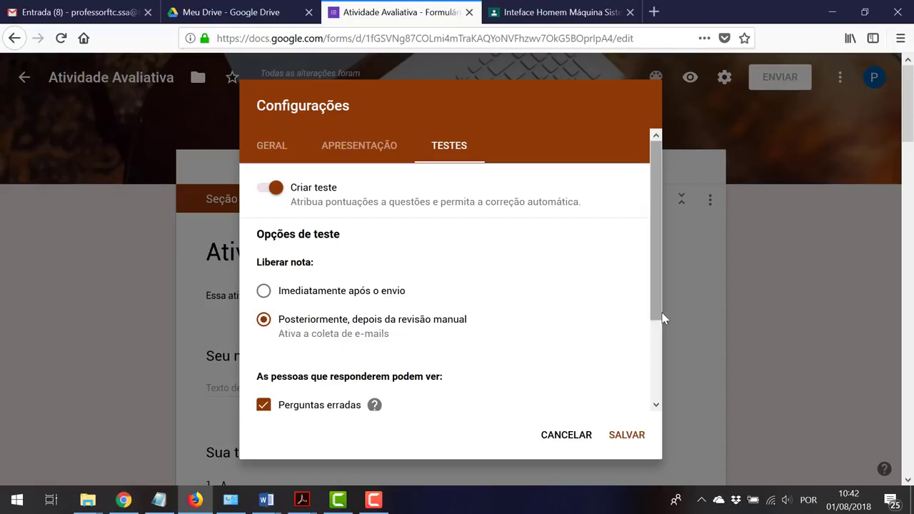
pyautogui.scroll(-1, 657, 336)
pyautogui.scroll(-3, 656, 336)
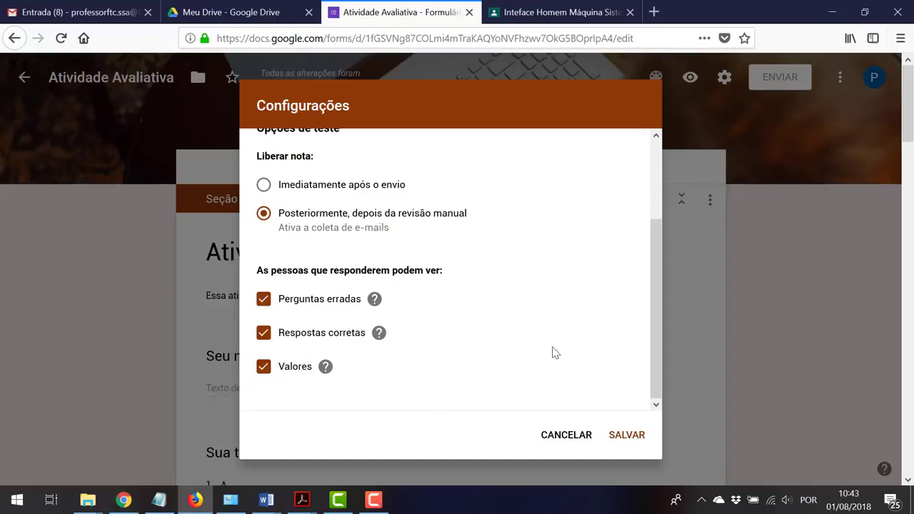
pyautogui.scroll(3, 553, 346)
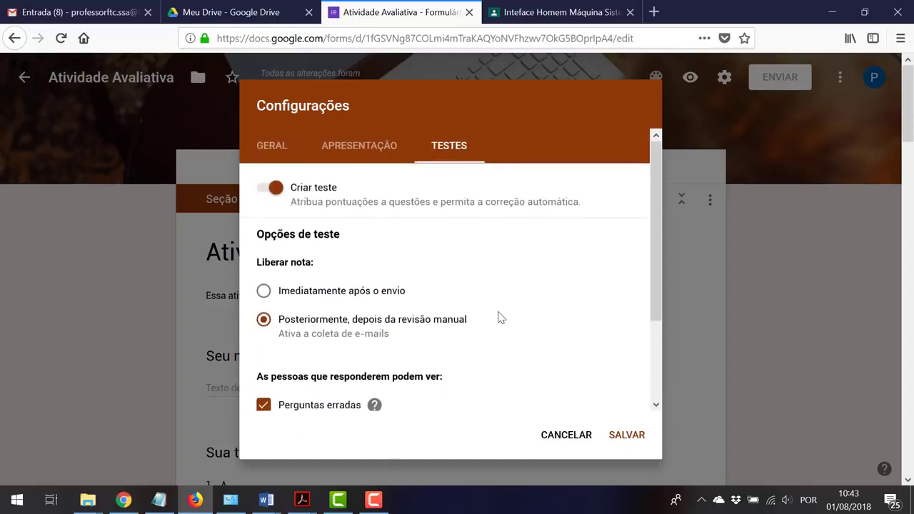
pyautogui.click(374, 153)
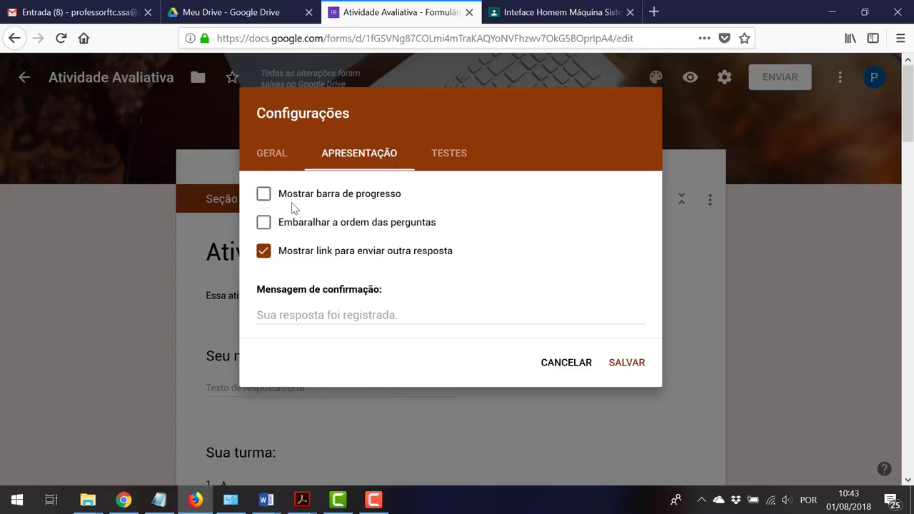
# Enable the progress bar and question shuffling, and uncheck 'Mostrar link para enviar outra resposta'
pyautogui.click(292, 200)
pyautogui.click(318, 226)
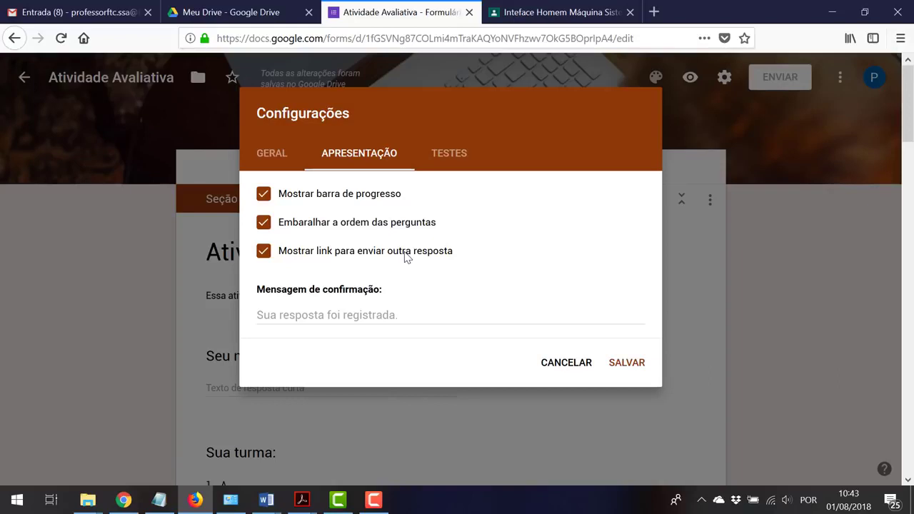
pyautogui.click(405, 257)
pyautogui.click(404, 315)
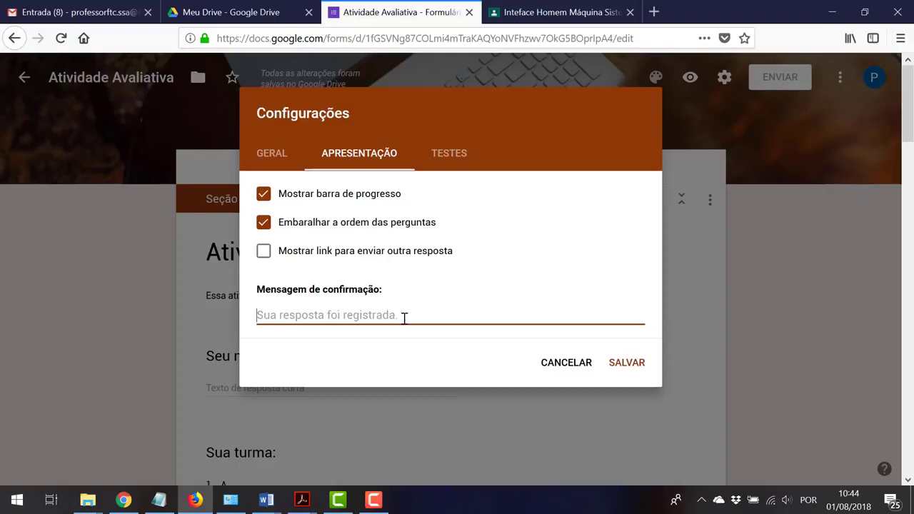
# Enter the confirmation message 'Obrigado. Acabei de receber sua avaliação. Em breve irei liberar as notas. Aguarde!'
pyautogui.write('Ob')
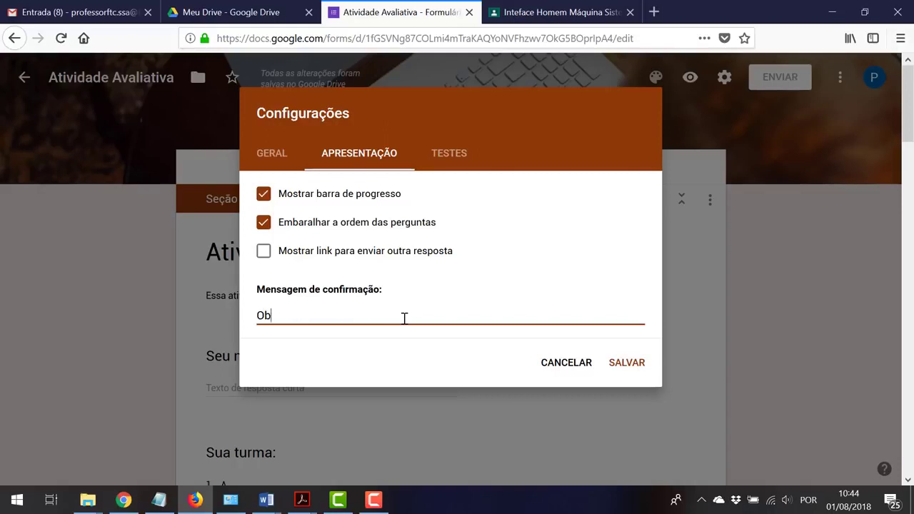
pyautogui.write('rigado. Acabei de ')
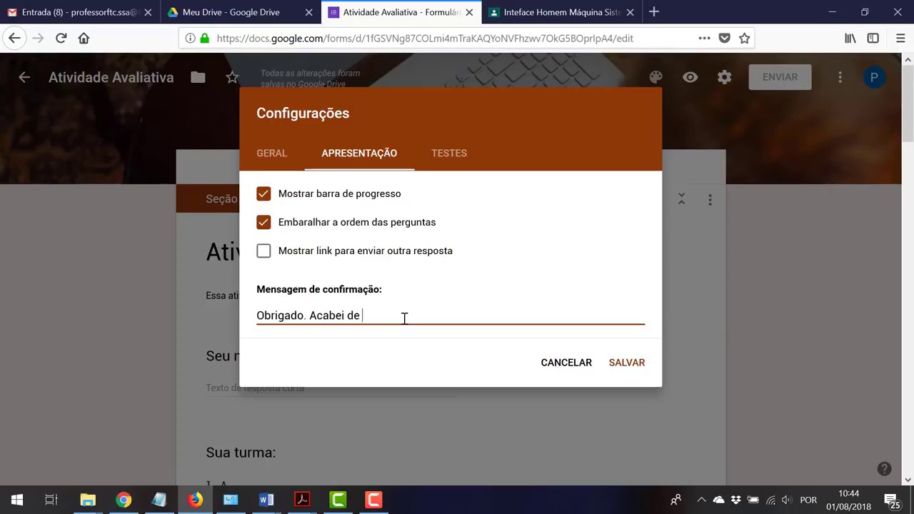
pyautogui.write('receber sua avaliação. em breve')
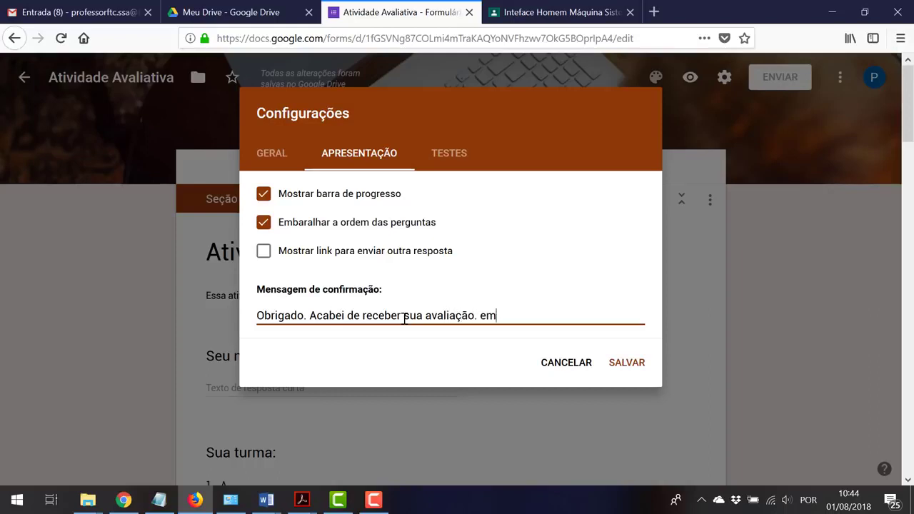
pyautogui.press('BackSpace')
pyautogui.press('BackSpace')
pyautogui.press('BackSpace')
pyautogui.press('BackSpace')
pyautogui.press('BackSpace')
pyautogui.press('BackSpace')
pyautogui.press('BackSpace')
pyautogui.press('BackSpace')
pyautogui.write('Em breve irei liberar')
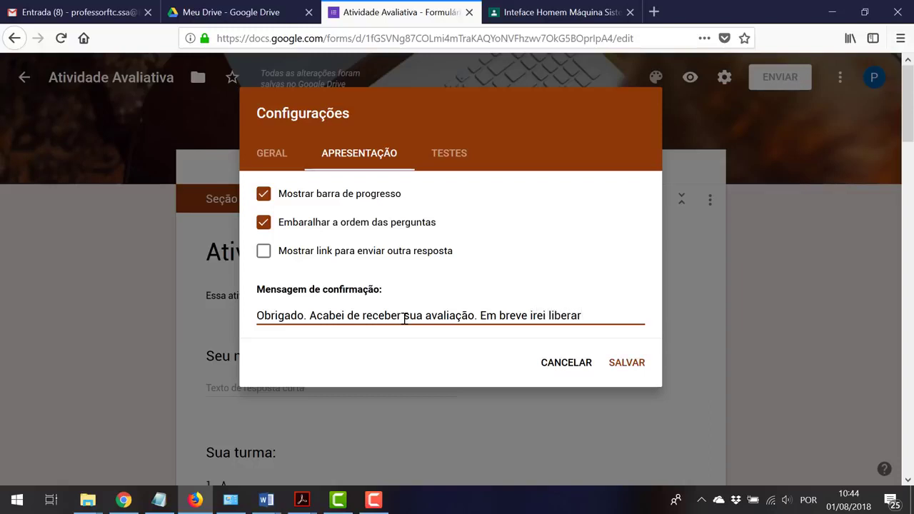
pyautogui.write(' as notas. A')
pyautogui.write('u')
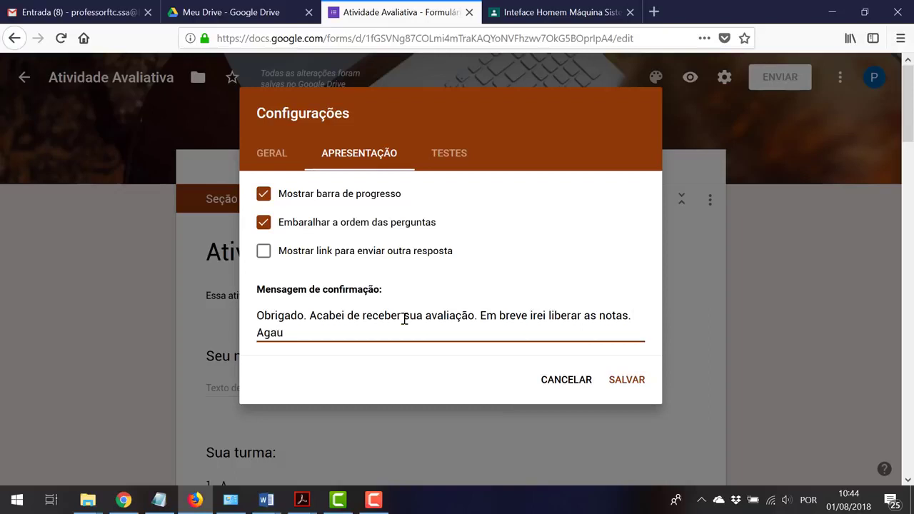
pyautogui.press('BackSpace')
pyautogui.press('BackSpace')
pyautogui.write('uarde!')
pyautogui.click(451, 154)
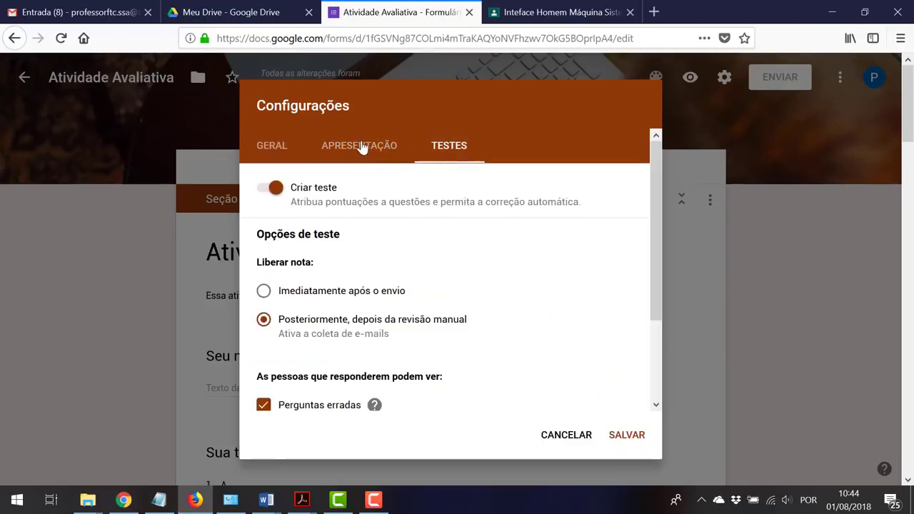
pyautogui.click(361, 147)
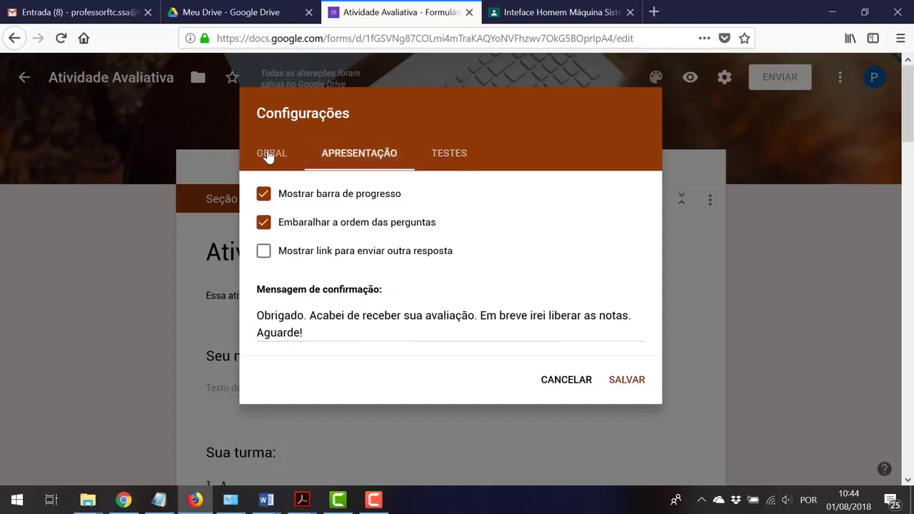
# Check 'Recibos de respostas' in the GERAL settings tab
pyautogui.click(268, 155)
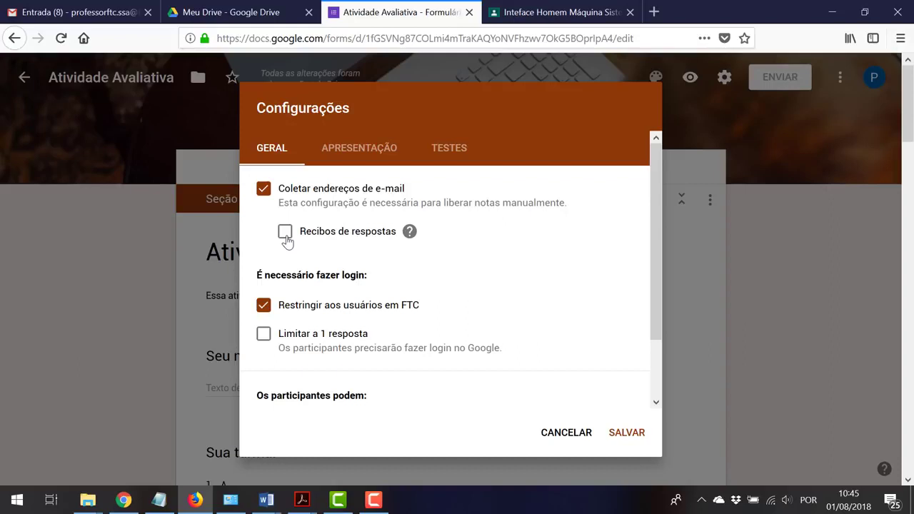
pyautogui.click(285, 236)
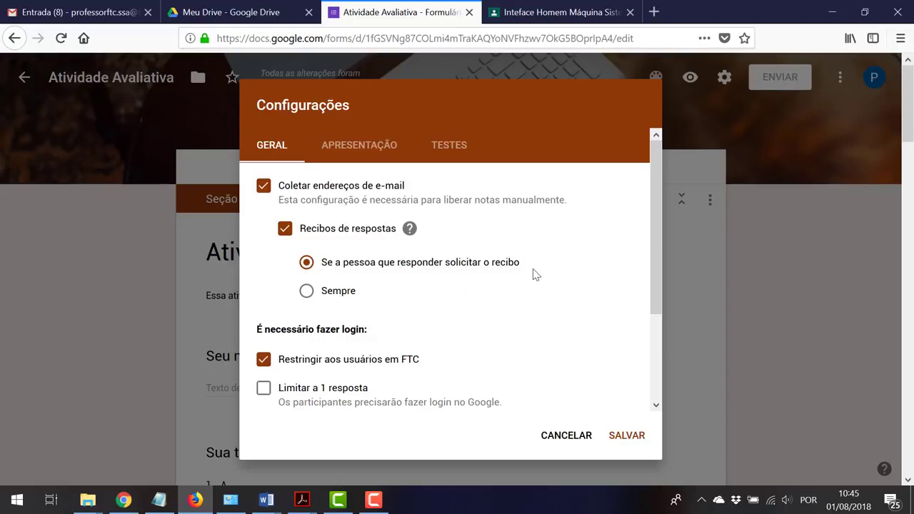
# Set Recibos de respostas to 'Sempre'
pyautogui.click(329, 294)
pyautogui.moveTo(658, 295); pyautogui.dragTo(644, 369)
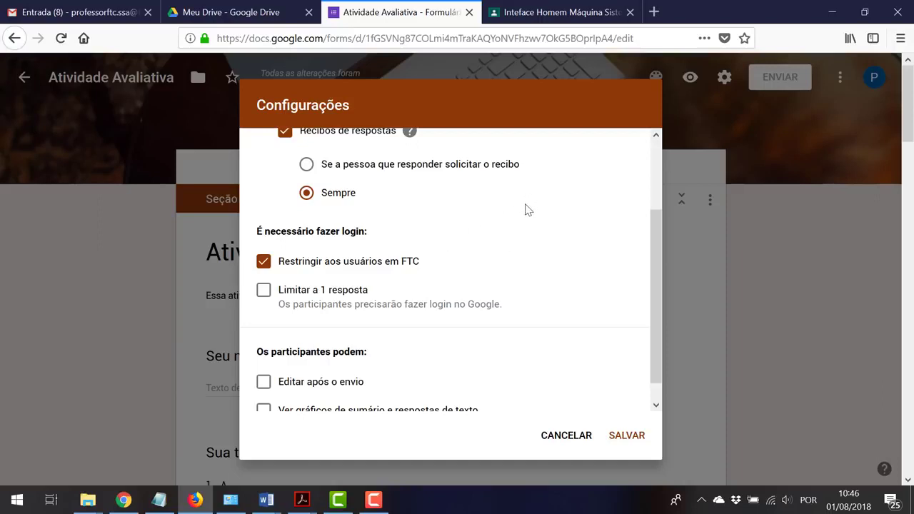
# Check 'Limitar a 1 resposta', keep editing off, allow summary charts, and save the settings
pyautogui.click(289, 294)
pyautogui.scroll(1, 355, 272)
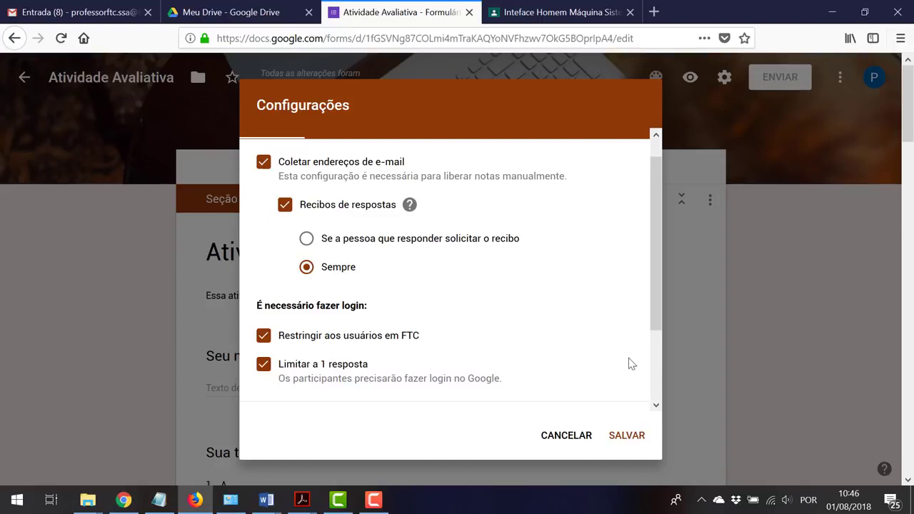
pyautogui.moveTo(657, 321); pyautogui.dragTo(655, 344)
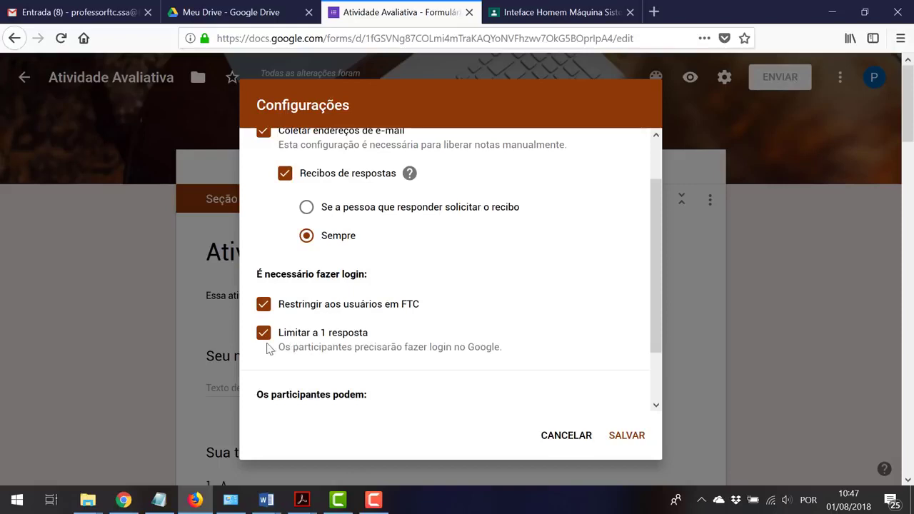
pyautogui.scroll(-1, 377, 344)
pyautogui.scroll(-1, 377, 344)
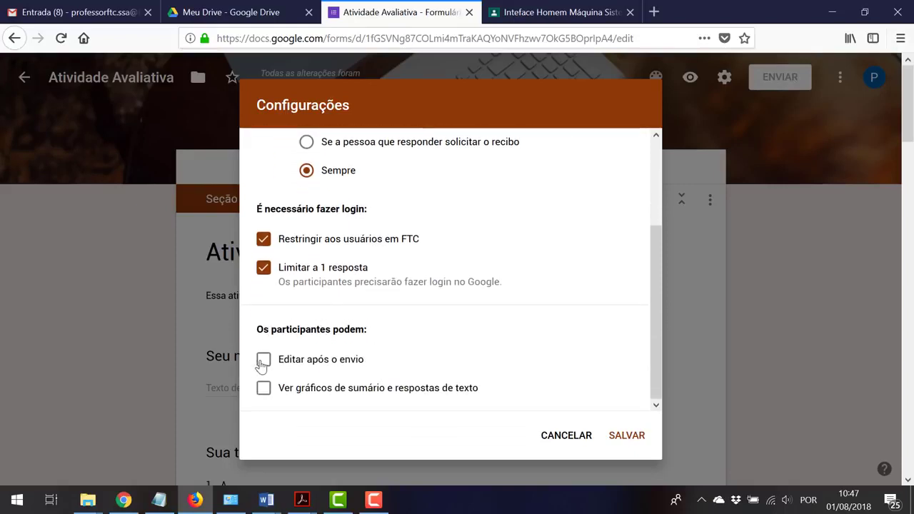
pyautogui.click(262, 363)
pyautogui.click(262, 364)
pyautogui.click(264, 395)
pyautogui.scroll(3, 393, 257)
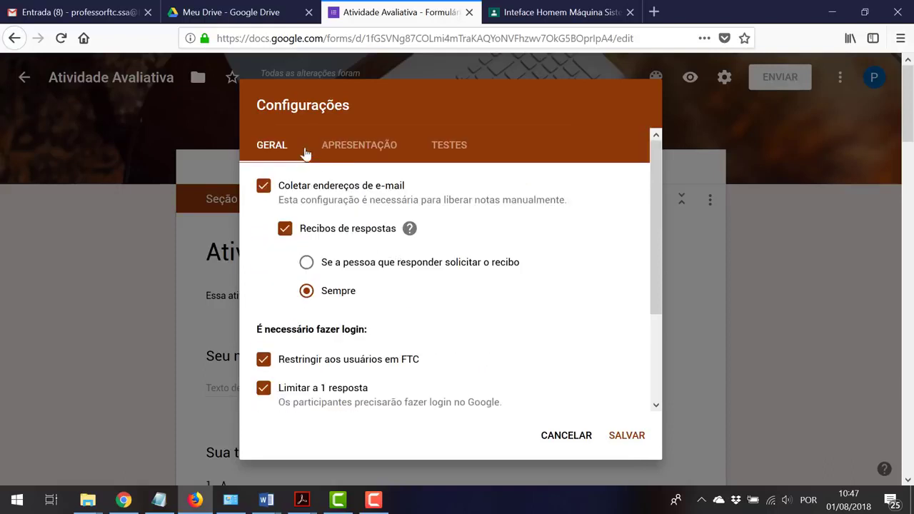
pyautogui.click(615, 436)
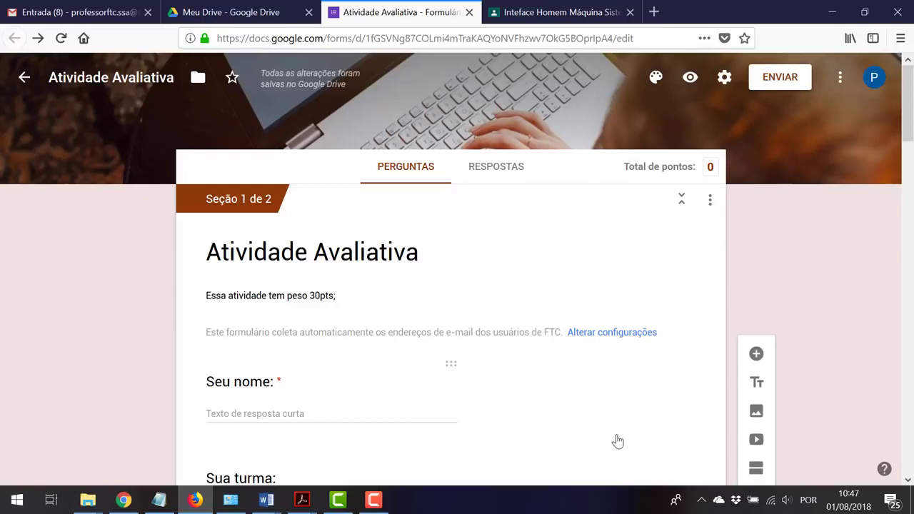
# Scroll down to question 01, its cartoon illustration and answer options a) to e)
pyautogui.scroll(-3, 643, 388)
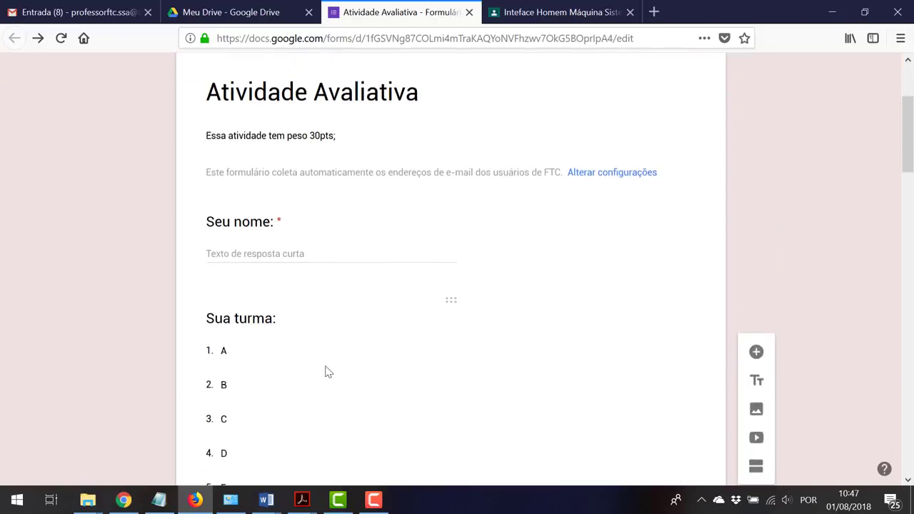
pyautogui.scroll(-4, 332, 406)
pyautogui.scroll(-4, 564, 468)
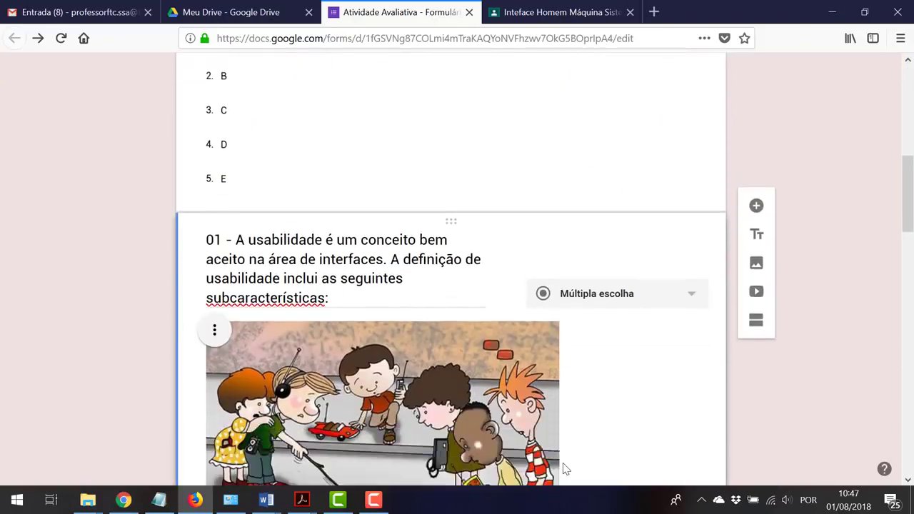
pyautogui.scroll(-3, 564, 468)
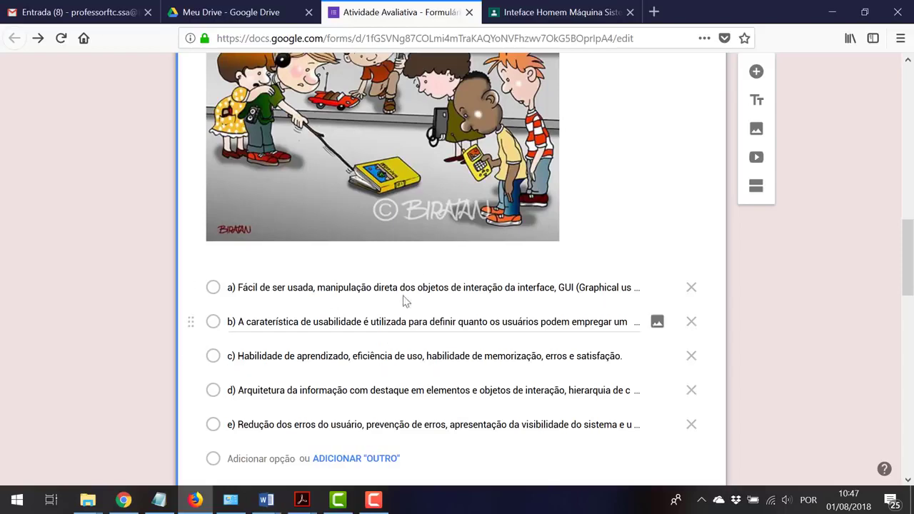
pyautogui.click(401, 355)
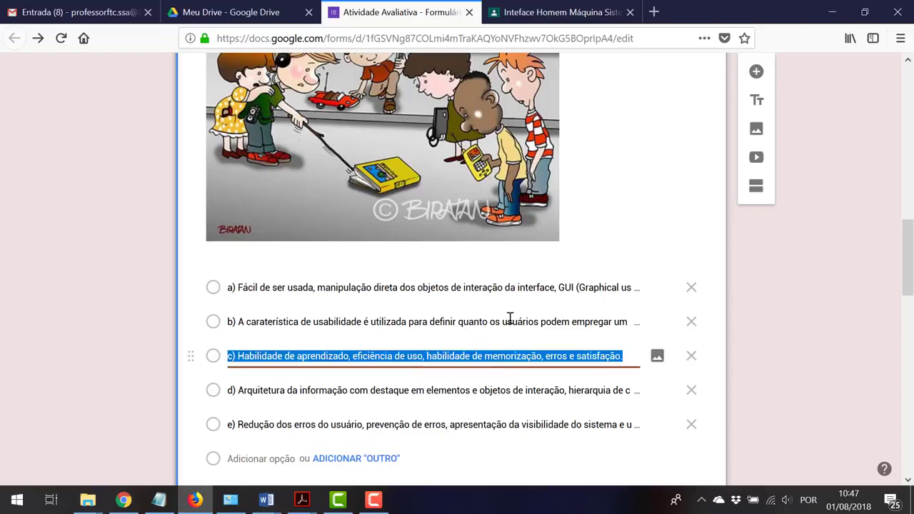
pyautogui.scroll(3, 514, 315)
pyautogui.scroll(-5, 514, 314)
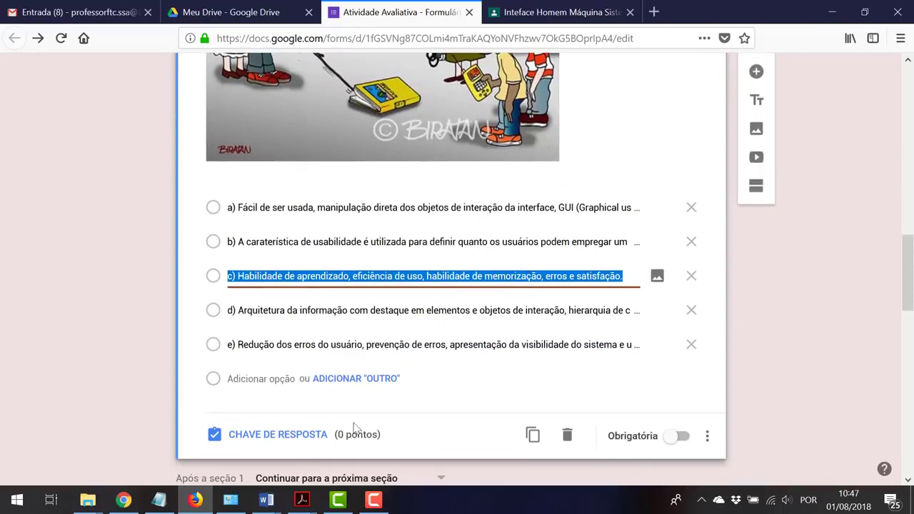
pyautogui.scroll(4, 321, 333)
pyautogui.scroll(-6, 416, 226)
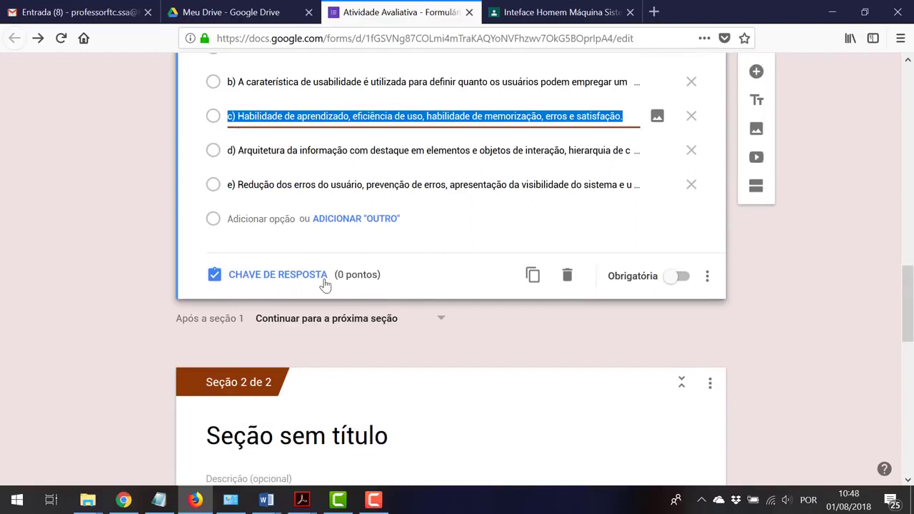
pyautogui.scroll(2, 377, 282)
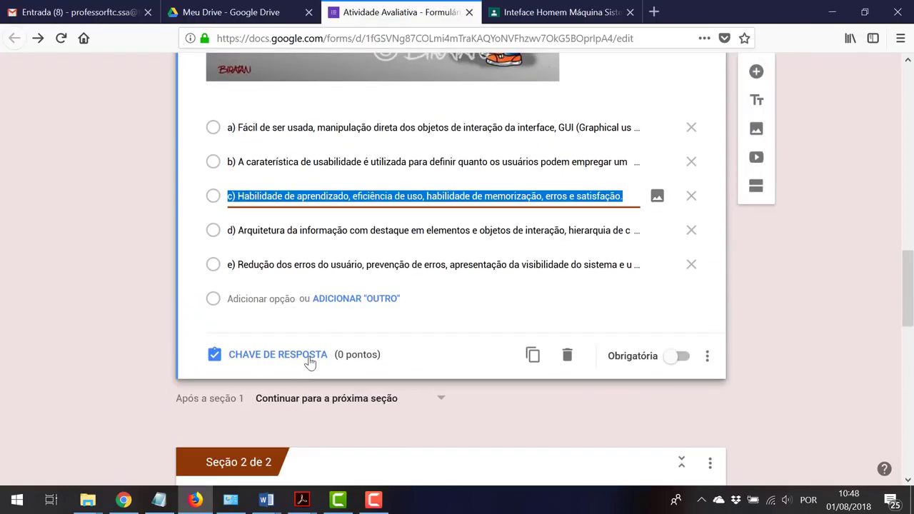
# Put question 01 into CHAVE DE RESPOSTA mode and select its 0 pontos field
pyautogui.click(311, 357)
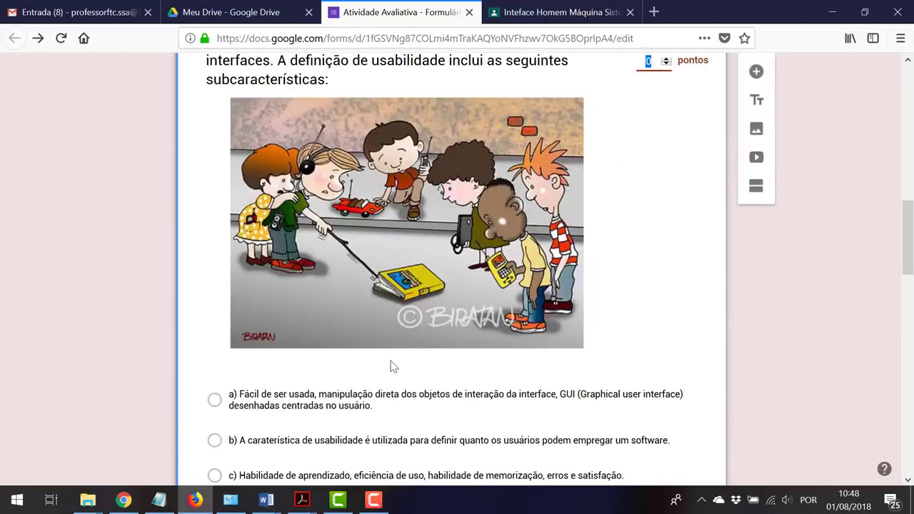
pyautogui.scroll(-2, 447, 367)
pyautogui.scroll(-4, 449, 367)
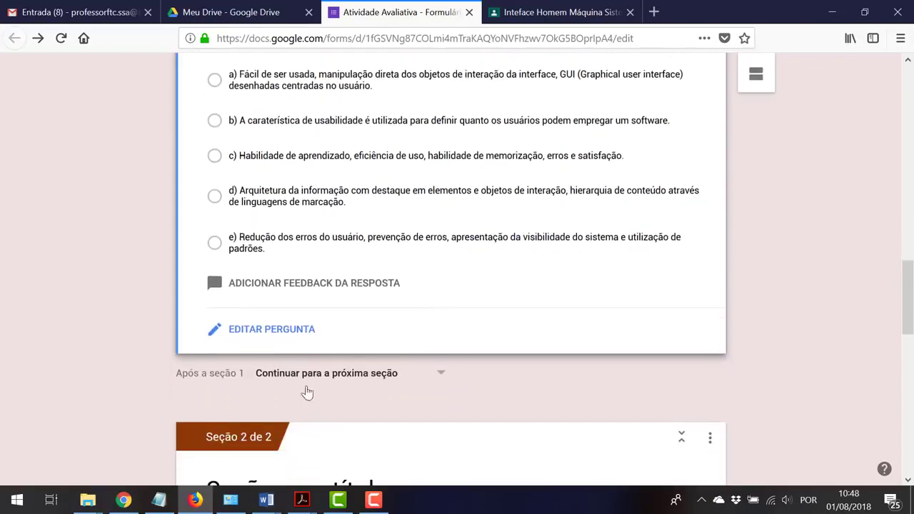
pyautogui.moveTo(289, 329); pyautogui.dragTo(484, 293)
pyautogui.scroll(6, 484, 293)
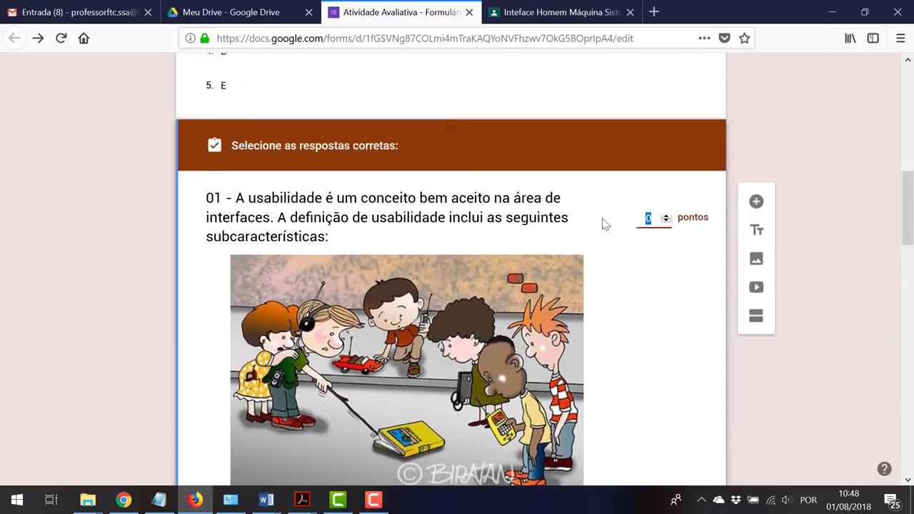
pyautogui.click(648, 221)
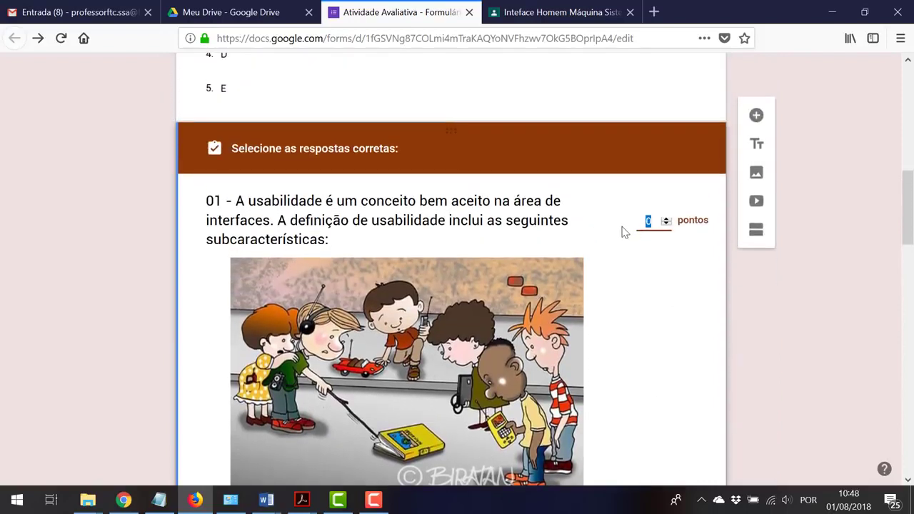
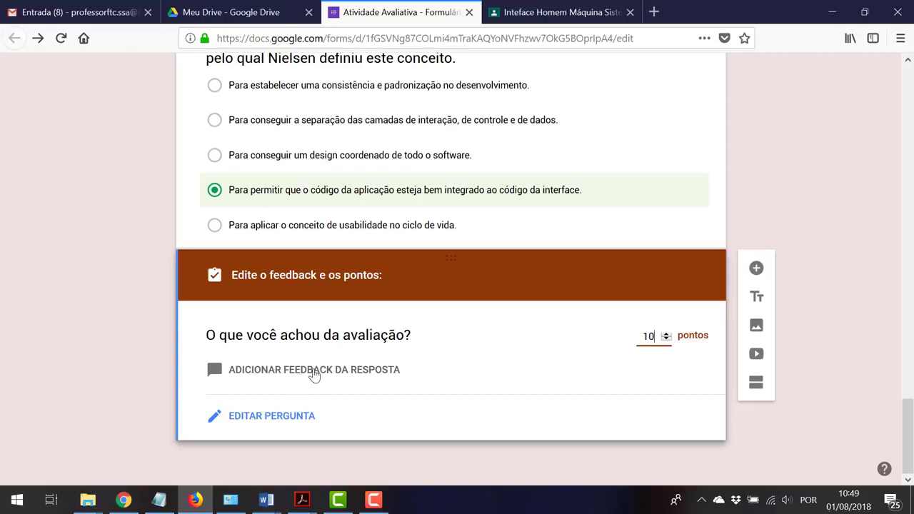
# Give question 01 the answer feedback 'Qual seria a resposta que é correto. Critérios de avaliação dessa questão.'
pyautogui.click(314, 371)
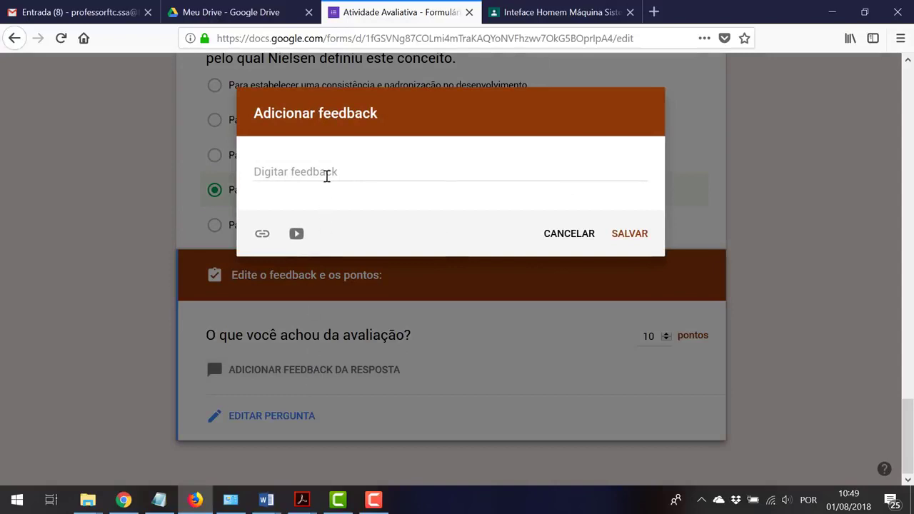
pyautogui.click(327, 175)
pyautogui.write('Qua')
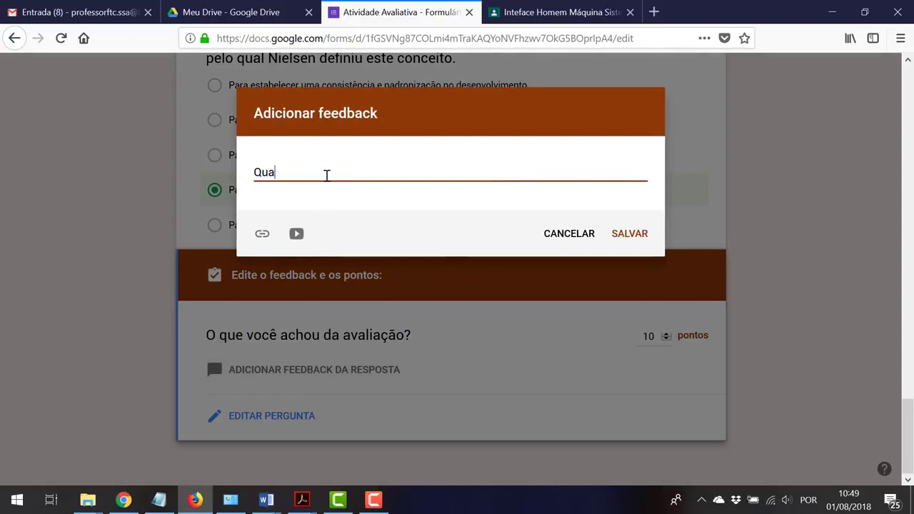
pyautogui.write('l seria a resposta que s')
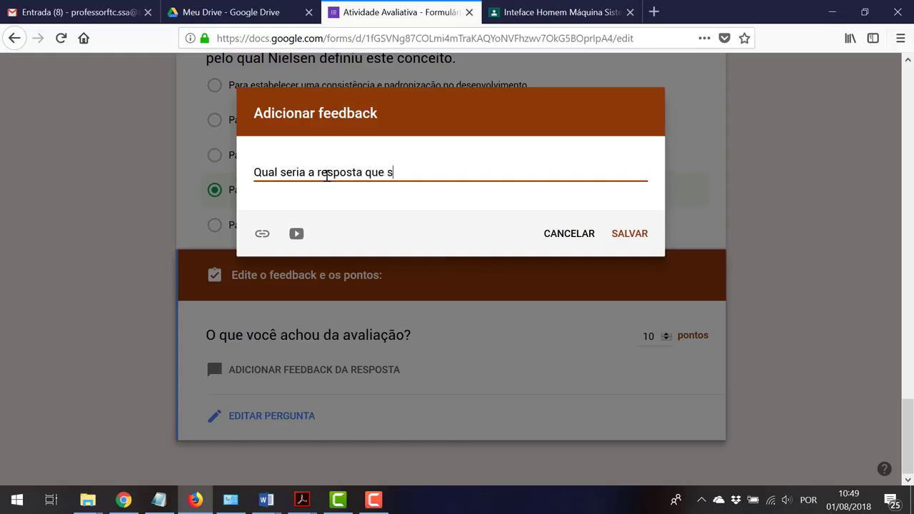
pyautogui.press('BackSpace')
pyautogui.write('considero')
pyautogui.press('BackSpace')
pyautogui.press('BackSpace')
pyautogui.press('BackSpace')
pyautogui.press('BackSpace')
pyautogui.press('BackSpace')
pyautogui.press('BackSpace')
pyautogui.press('BackSpace')
pyautogui.write('é correto')
pyautogui.write('.')
pyautogui.press('Return')
pyautogui.write('Cr')
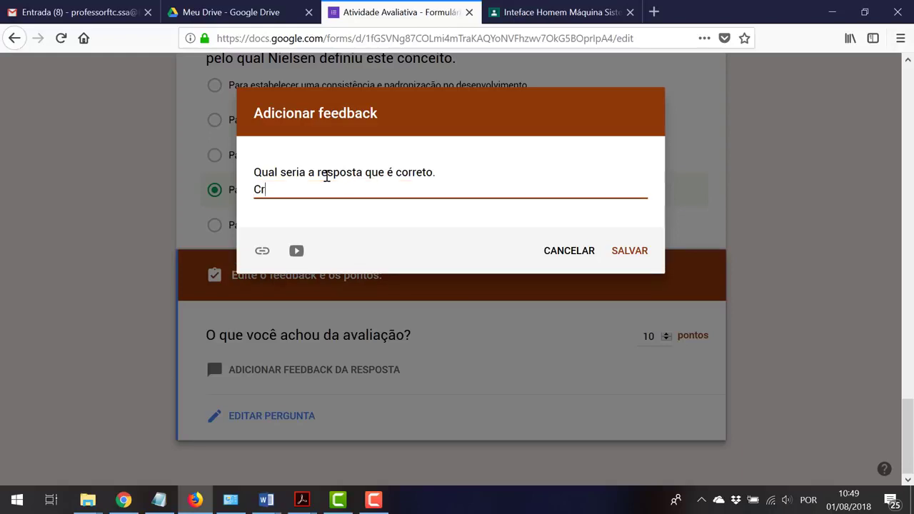
pyautogui.write('itérioos de avaliação de')
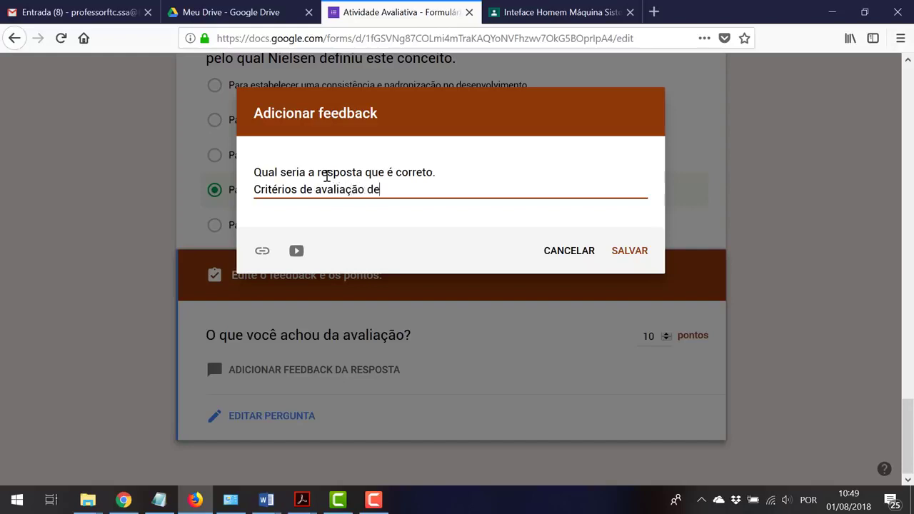
pyautogui.write('ssa questão.')
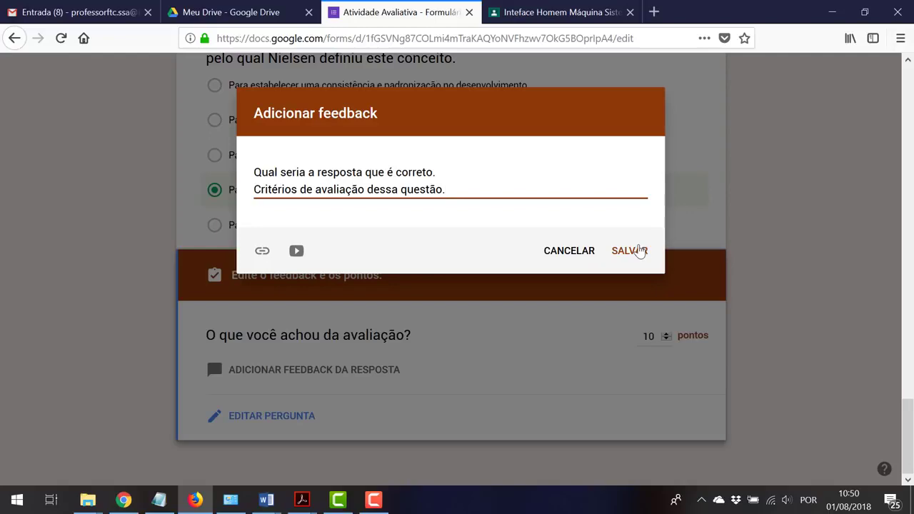
pyautogui.click(638, 250)
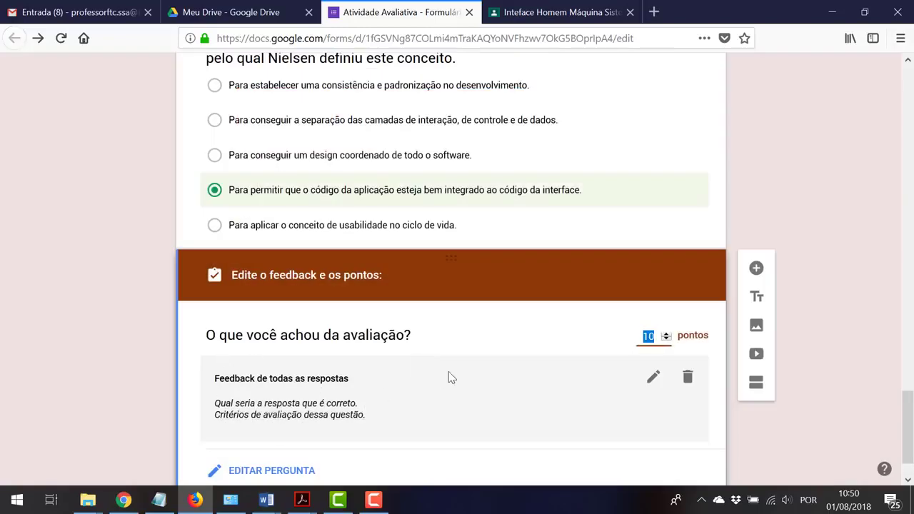
# On question 02, write 'Se ele errar ..' for wrong answers and 'Se acertar' for correct ones
pyautogui.scroll(2, 450, 373)
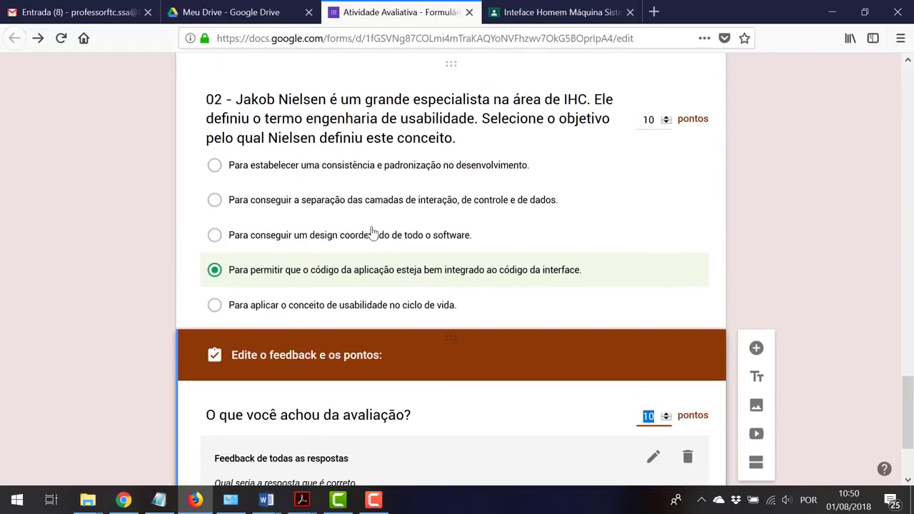
pyautogui.scroll(2, 371, 236)
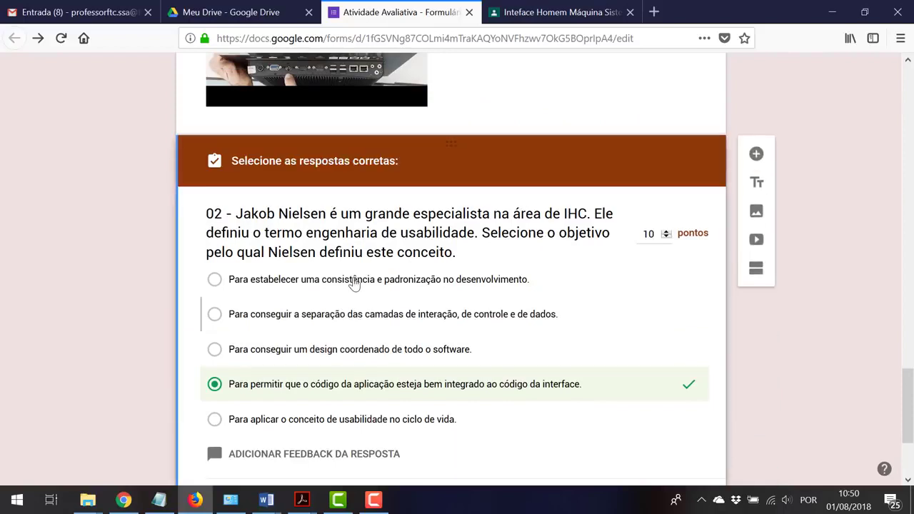
pyautogui.scroll(-2, 349, 361)
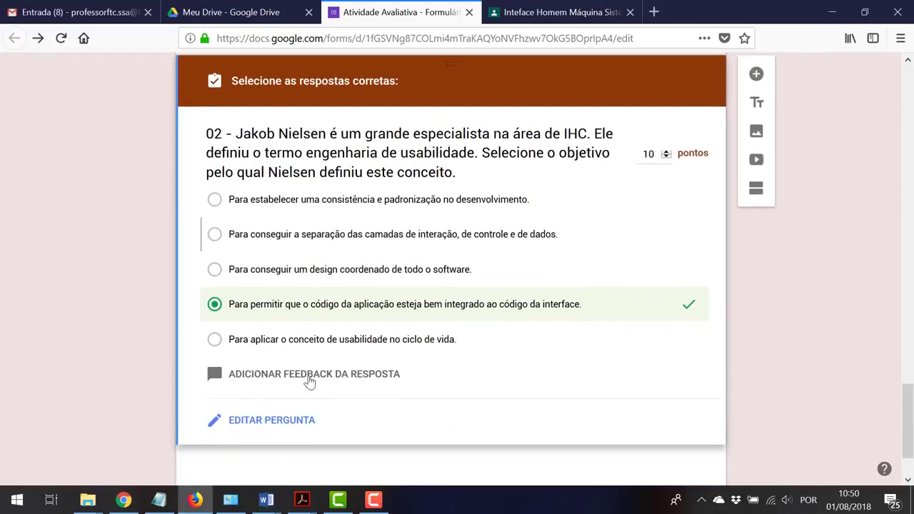
pyautogui.click(309, 382)
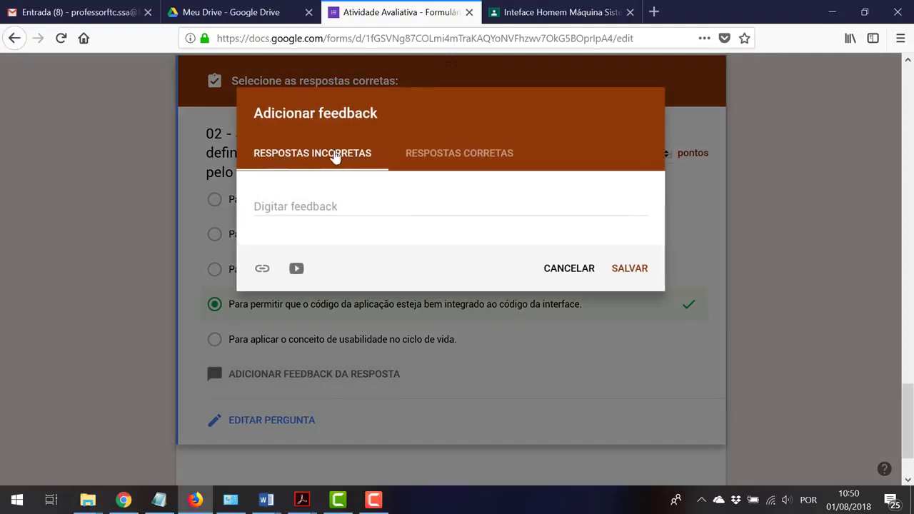
pyautogui.click(304, 205)
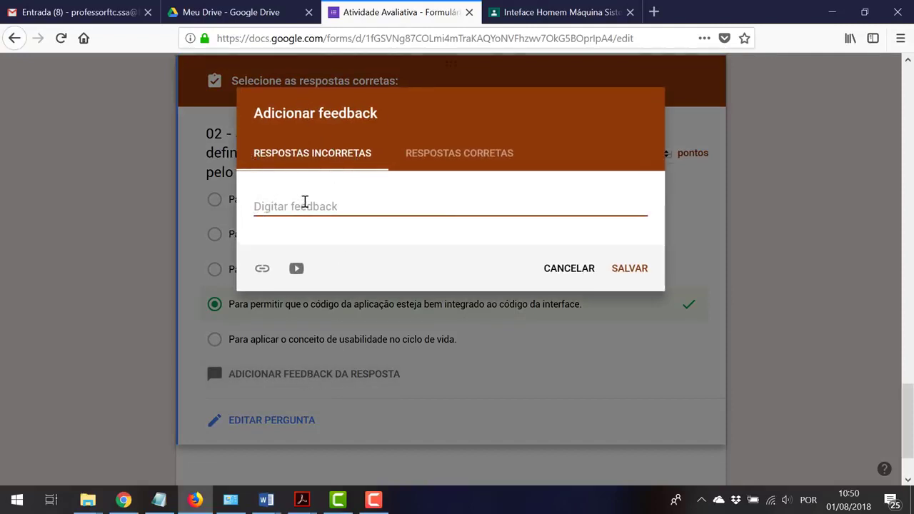
pyautogui.write('Se ele er')
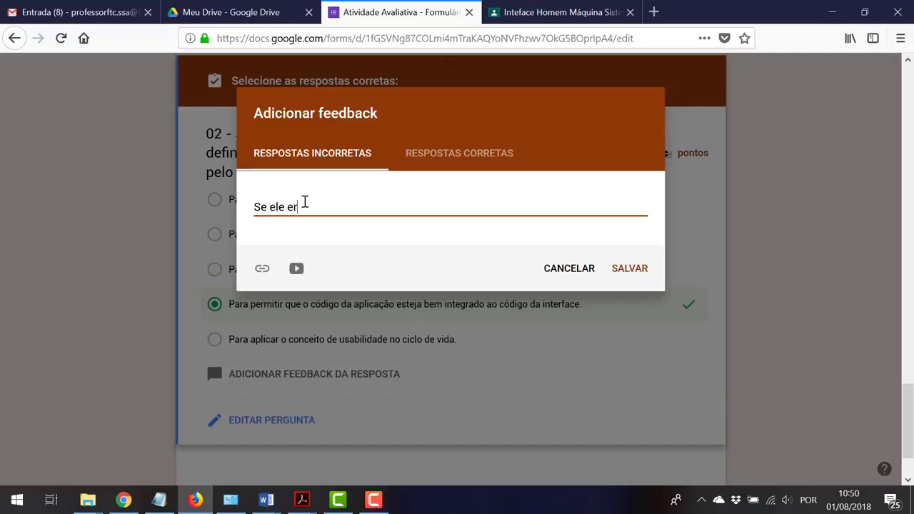
pyautogui.write('rar ...')
pyautogui.click(492, 158)
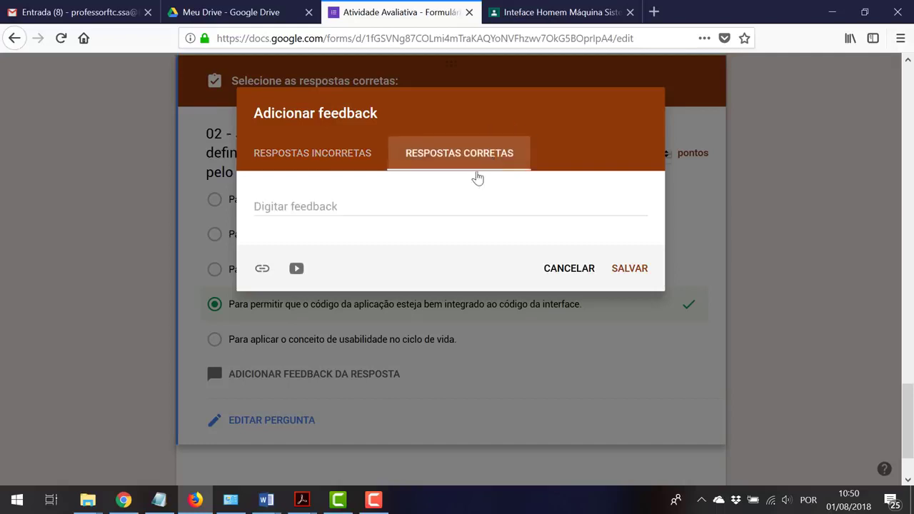
pyautogui.click(441, 203)
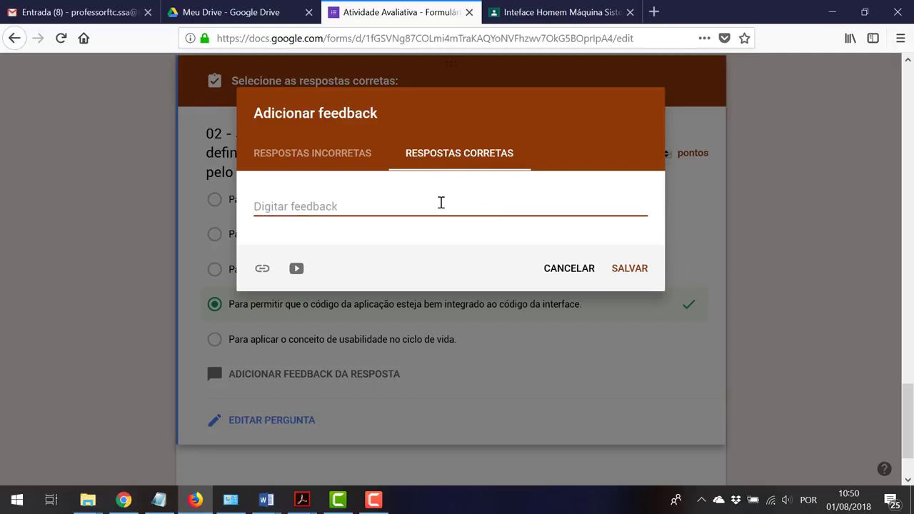
pyautogui.write('Se acert')
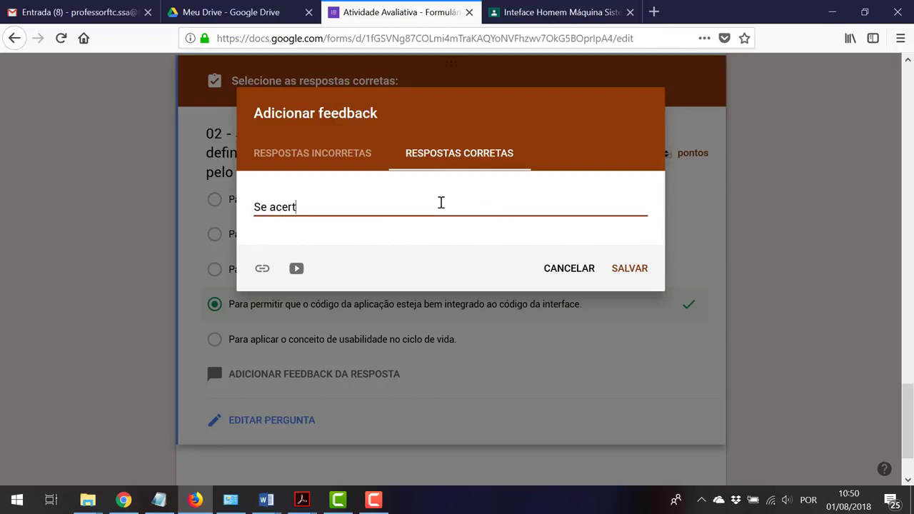
pyautogui.write('ar....')
# Add a second line 'O pq.' to the wrong-answer feedback and save both messages
pyautogui.click(338, 157)
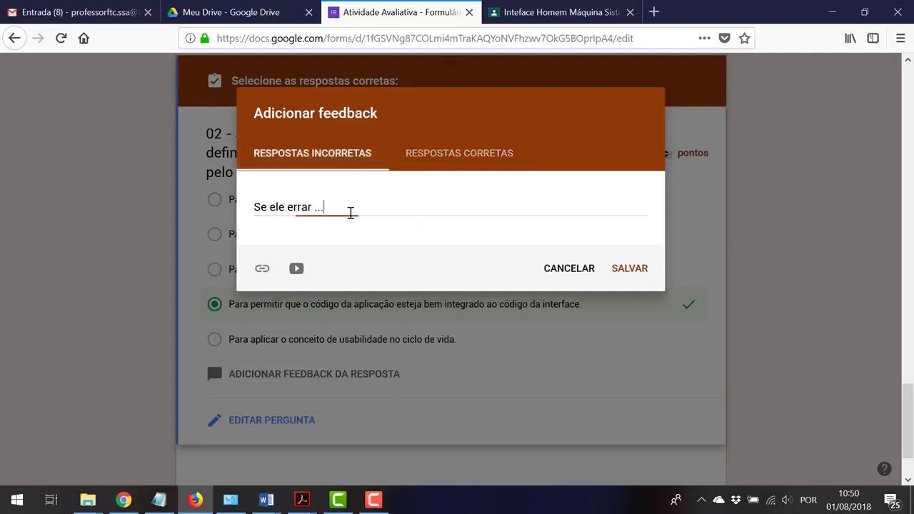
pyautogui.click(351, 212)
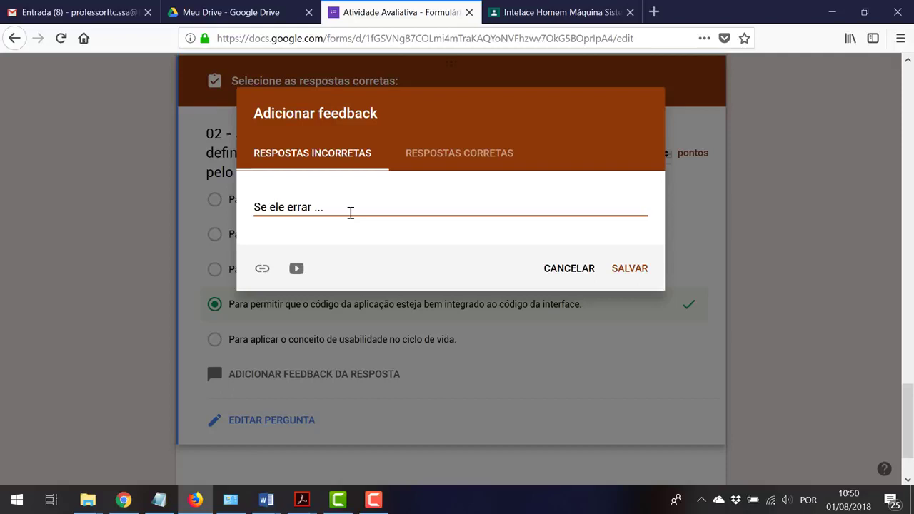
pyautogui.press('Return')
pyautogui.write('O p')
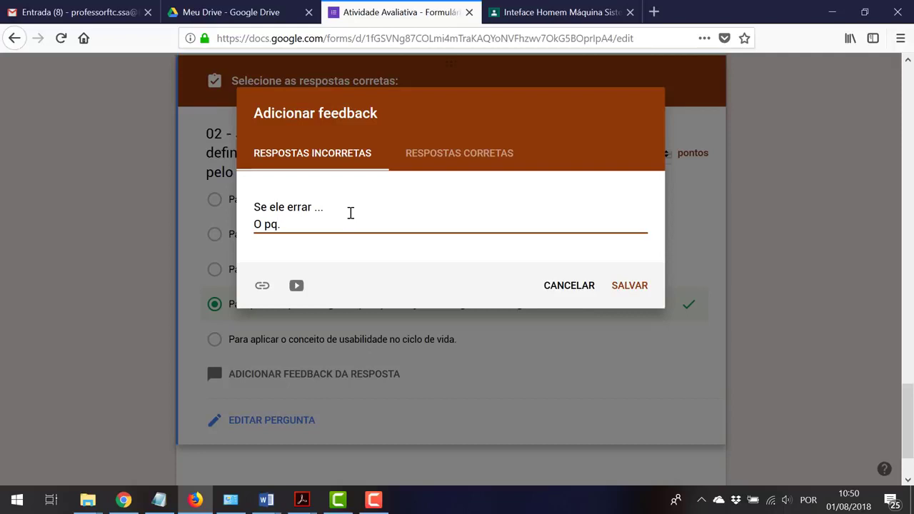
pyautogui.write('q.')
pyautogui.click(628, 289)
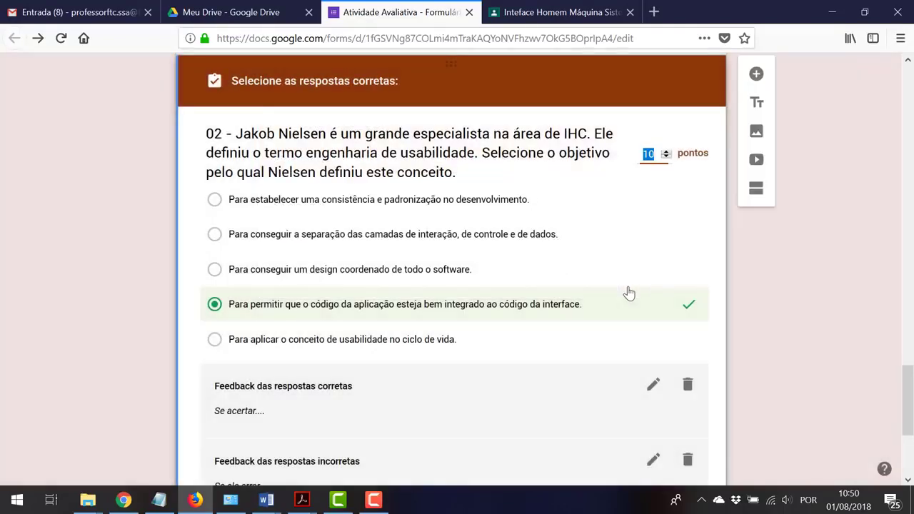
# Scroll to the top of the form, then back down to question 01's 10-point answer key
pyautogui.scroll(5, 874, 284)
pyautogui.scroll(15, 869, 281)
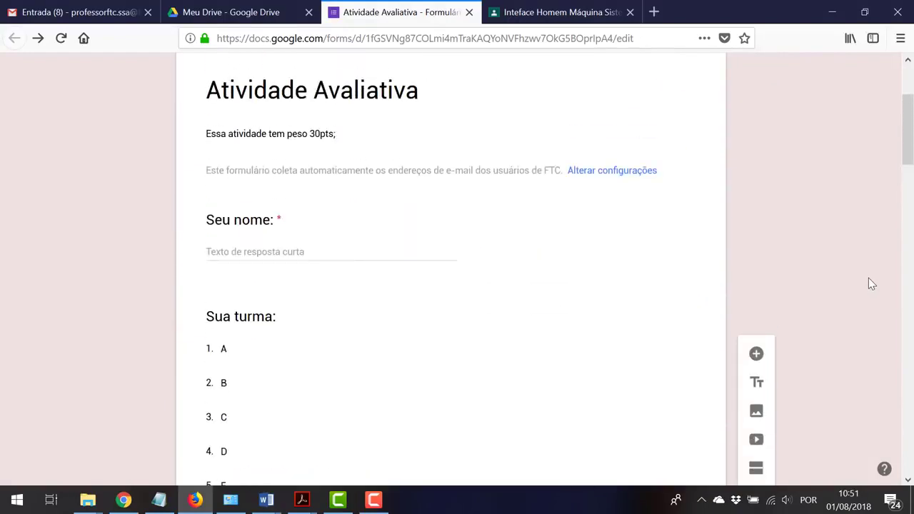
pyautogui.scroll(3, 868, 279)
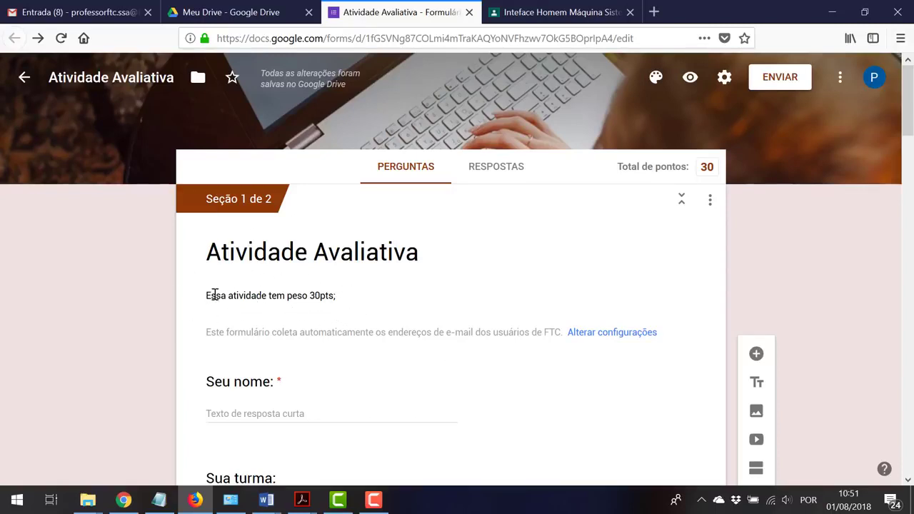
pyautogui.scroll(-2, 326, 304)
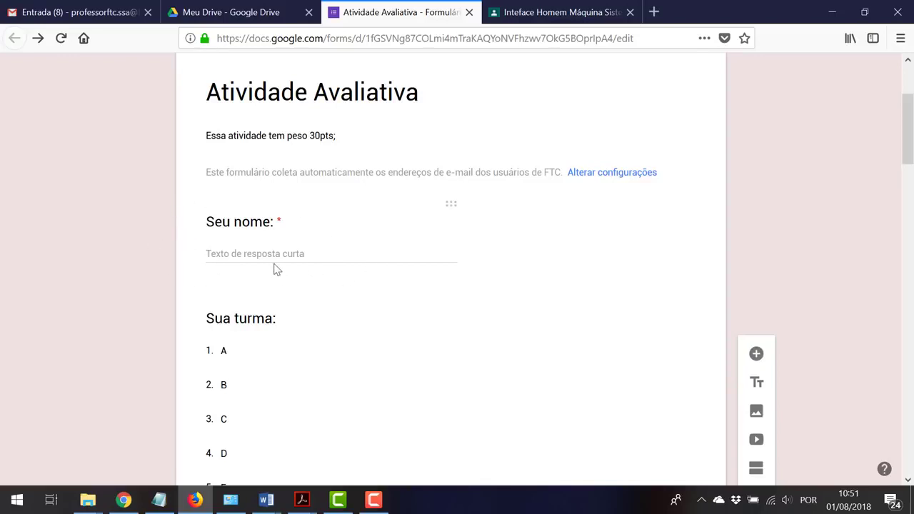
pyautogui.scroll(-3, 291, 271)
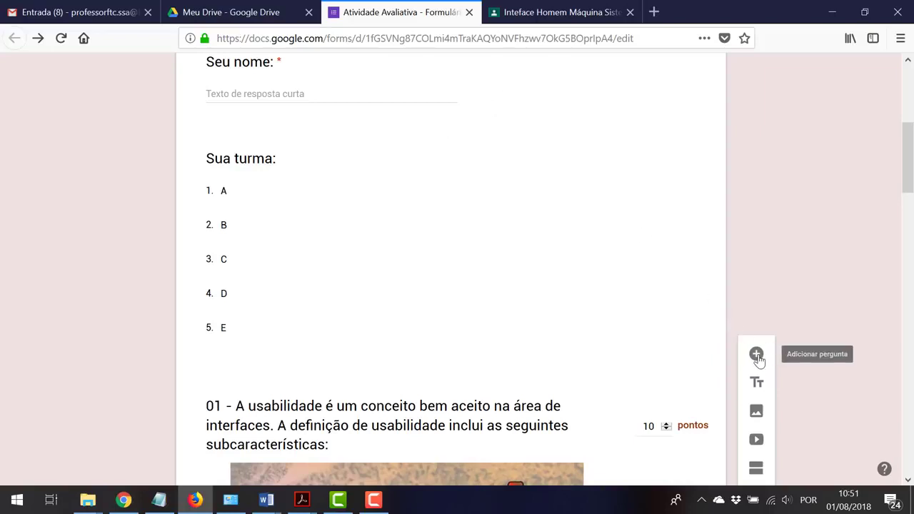
pyautogui.scroll(2, 463, 214)
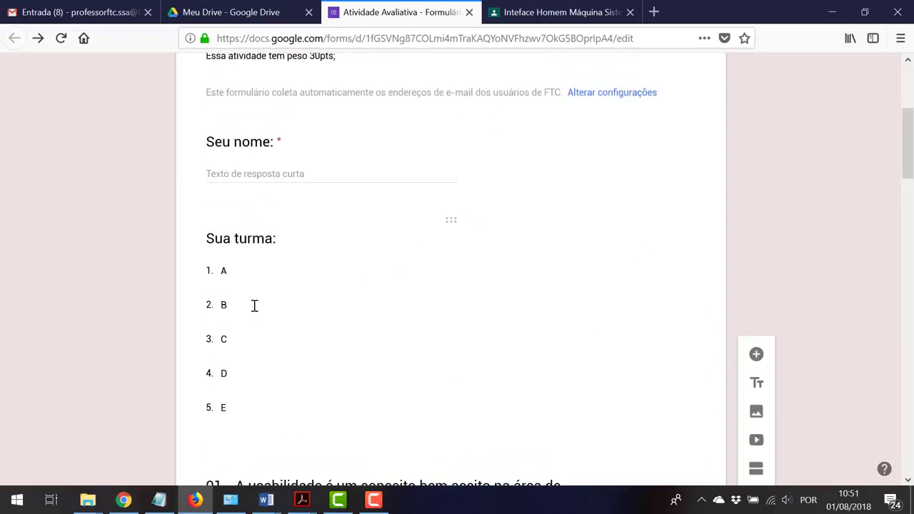
pyautogui.scroll(-4, 267, 305)
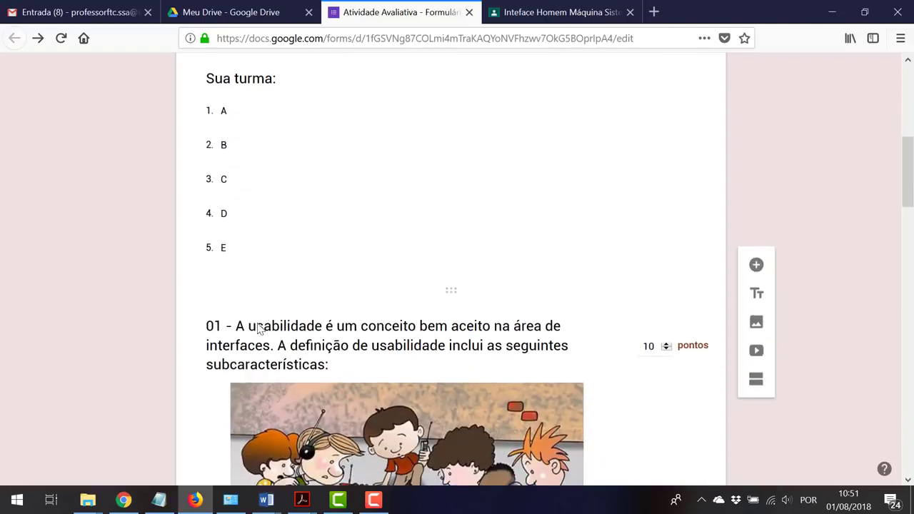
pyautogui.moveTo(240, 326); pyautogui.dragTo(326, 363)
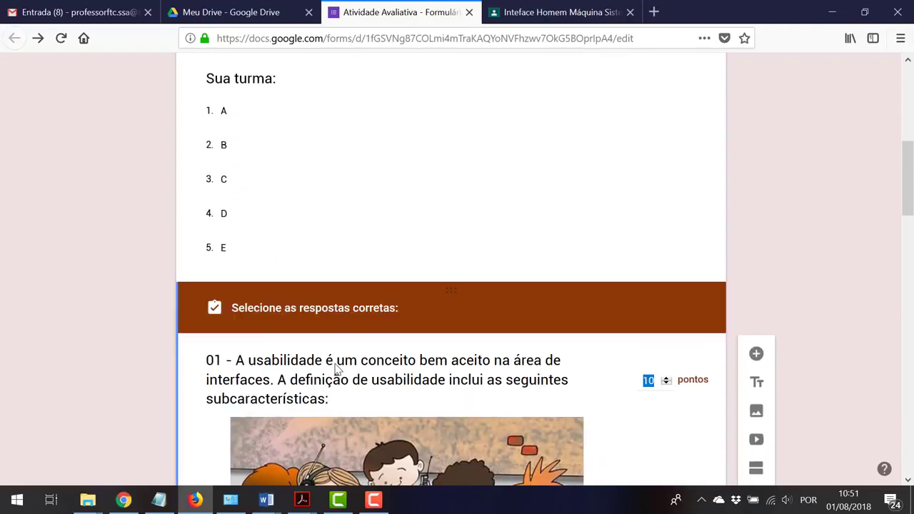
pyautogui.scroll(-7, 357, 364)
pyautogui.scroll(-8, 401, 371)
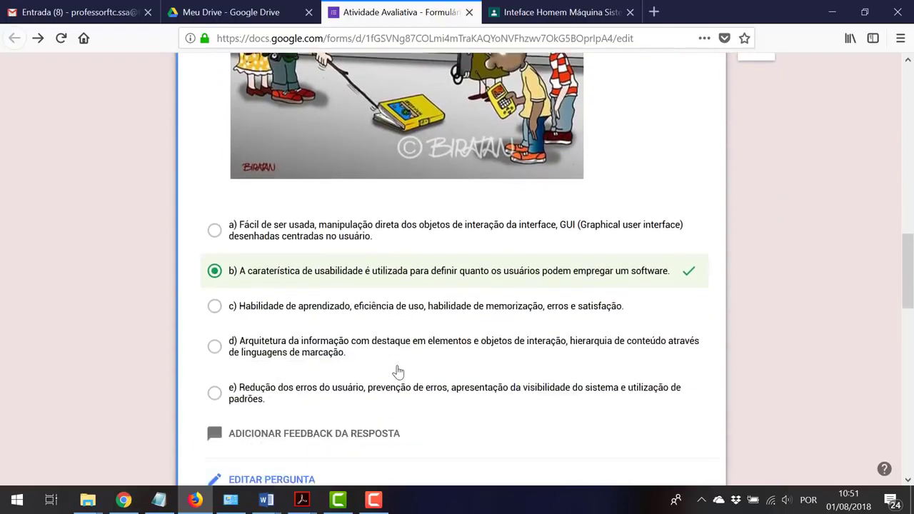
pyautogui.scroll(-10, 397, 371)
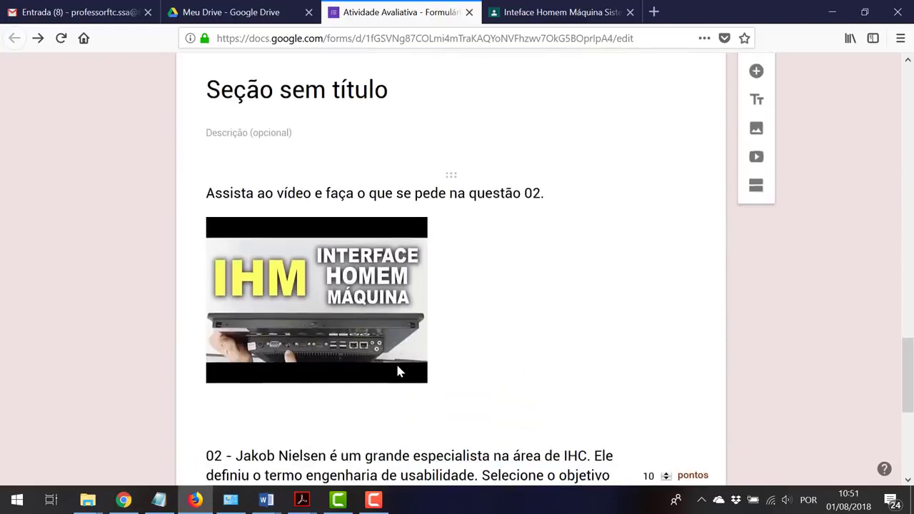
pyautogui.scroll(-3, 397, 371)
pyautogui.scroll(3, 397, 371)
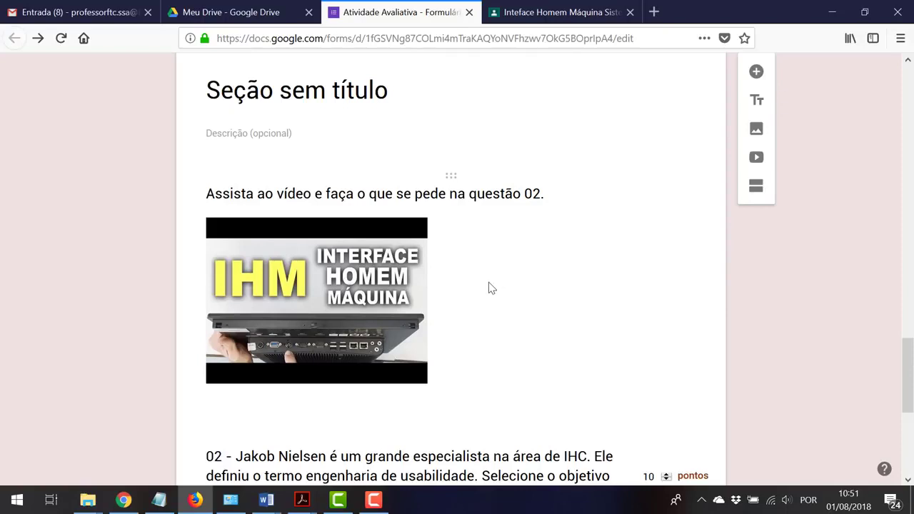
pyautogui.scroll(-3, 363, 305)
pyautogui.scroll(-1, 463, 350)
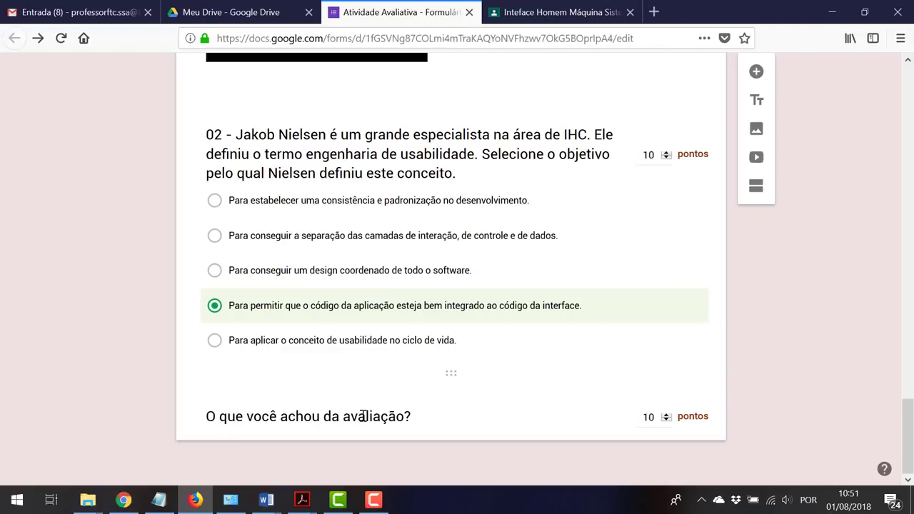
pyautogui.scroll(9, 363, 415)
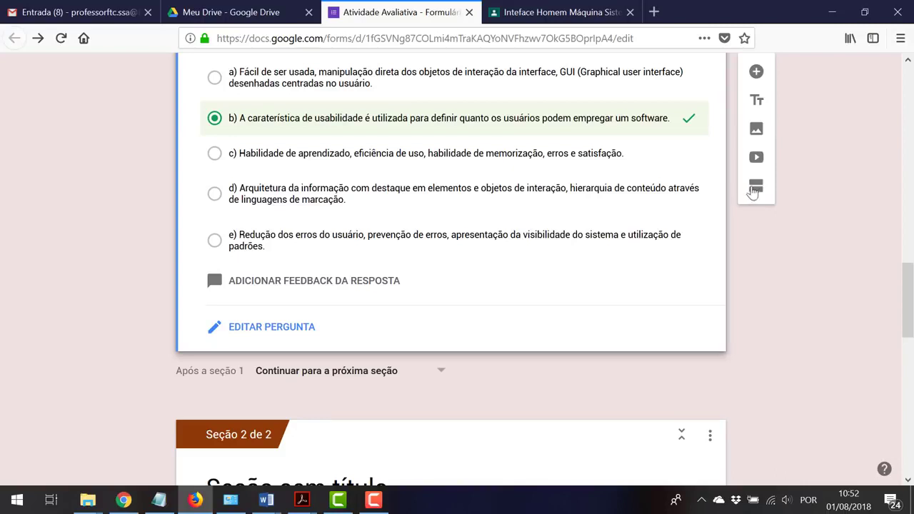
pyautogui.scroll(6, 710, 231)
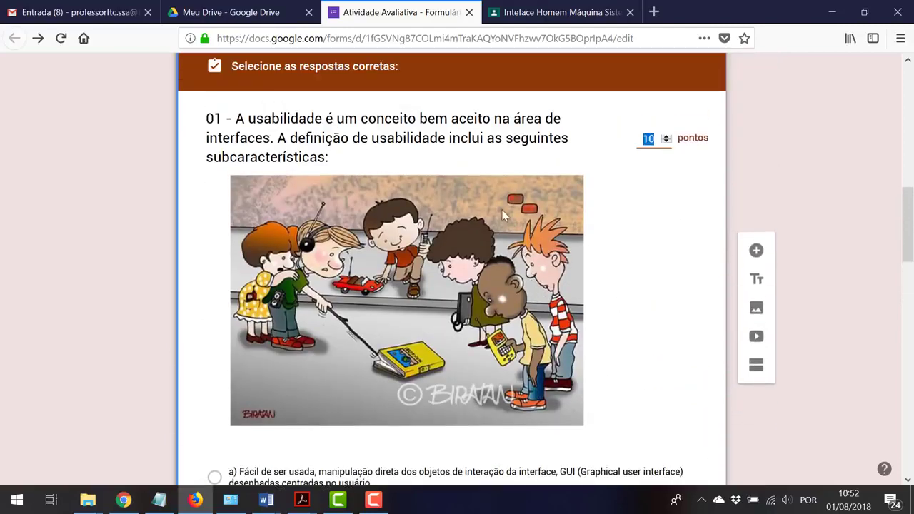
pyautogui.click(440, 114)
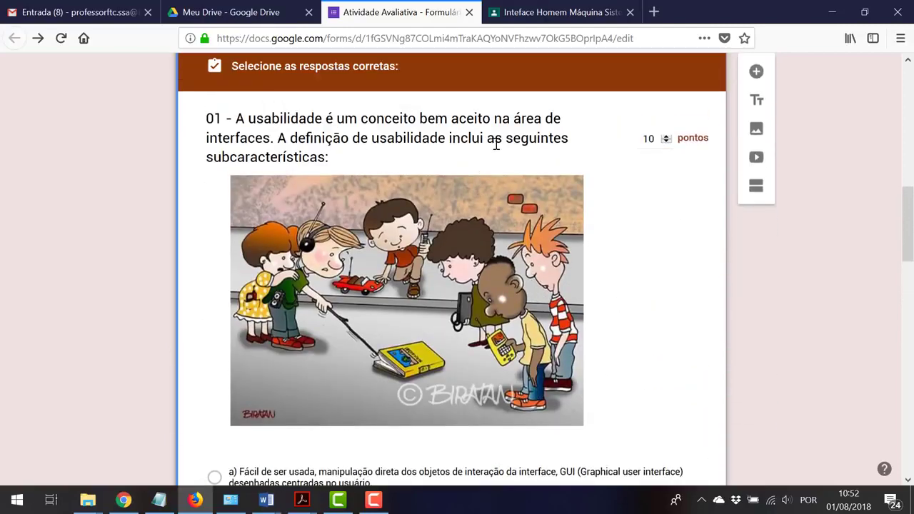
pyautogui.scroll(-6, 711, 238)
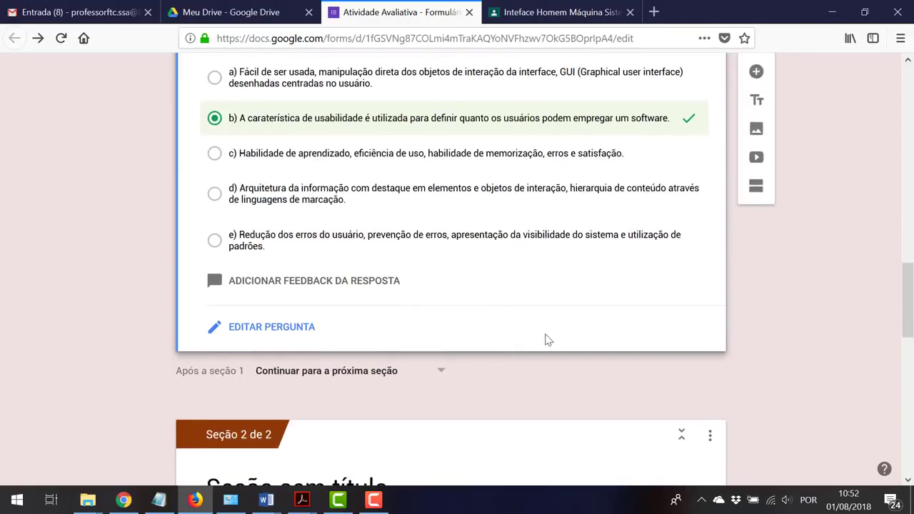
pyautogui.scroll(-10, 546, 339)
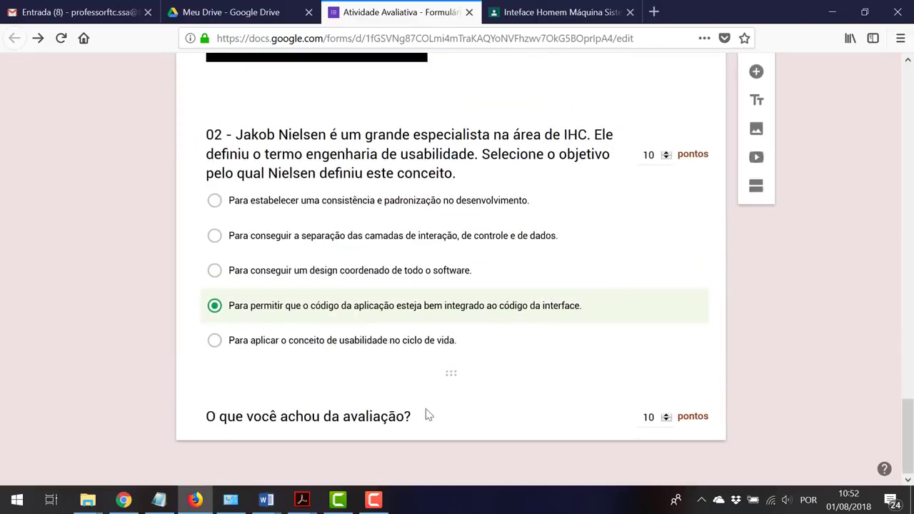
pyautogui.click(458, 424)
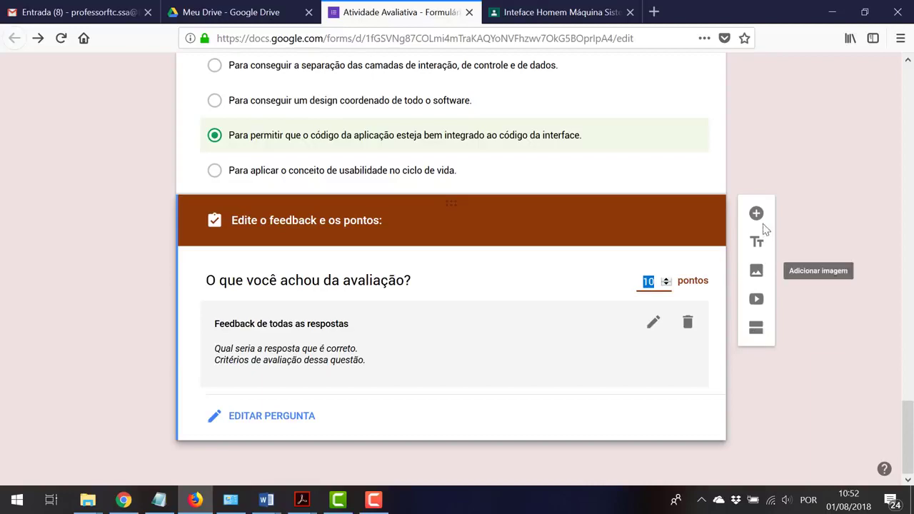
pyautogui.scroll(20, 763, 220)
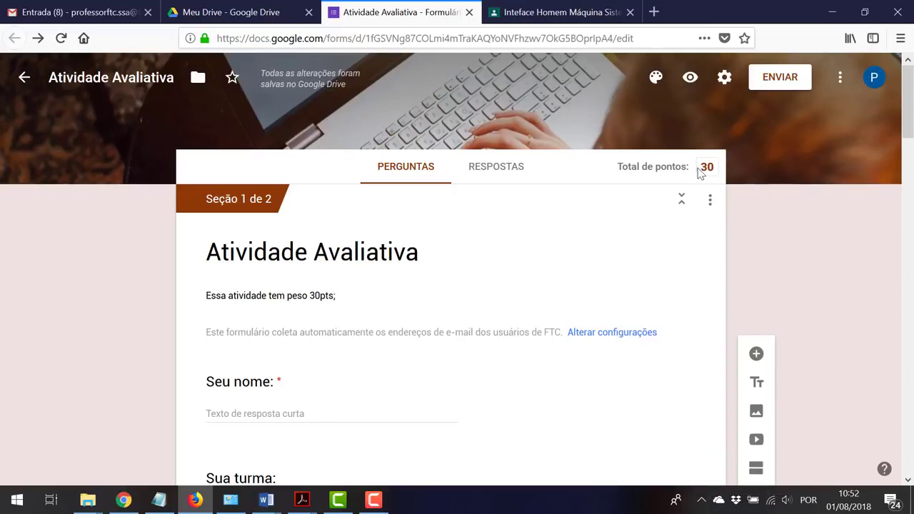
# Append ' - II Unidade' to the form title, making it 'Atividade Avaliativa - II Unidade'
pyautogui.tripleClick(262, 297)
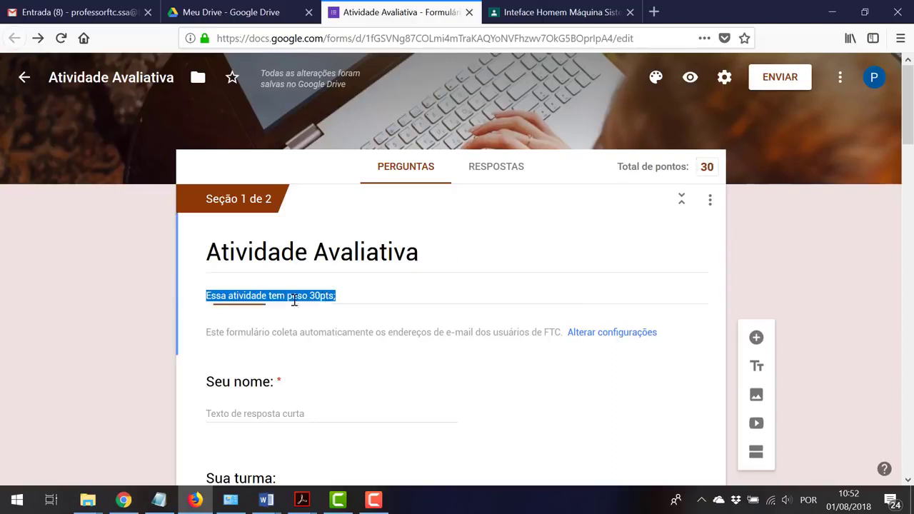
pyautogui.click(327, 295)
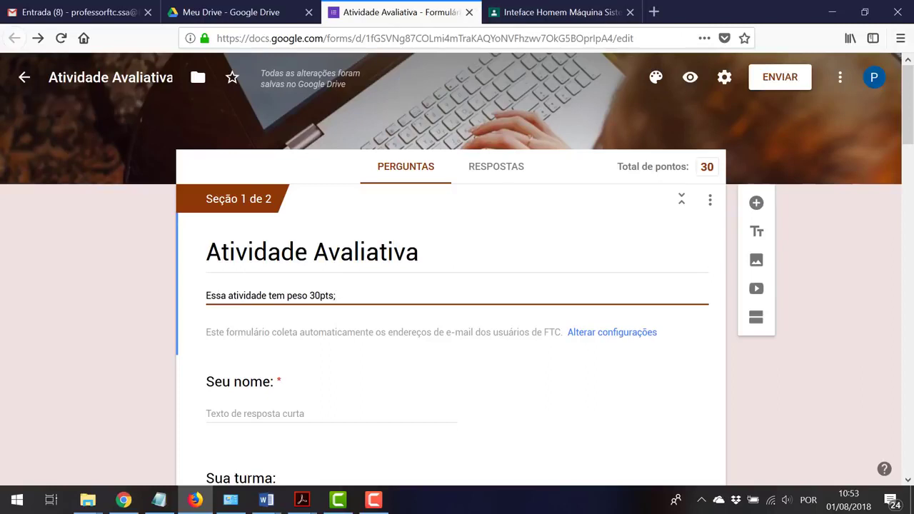
pyautogui.click(174, 77)
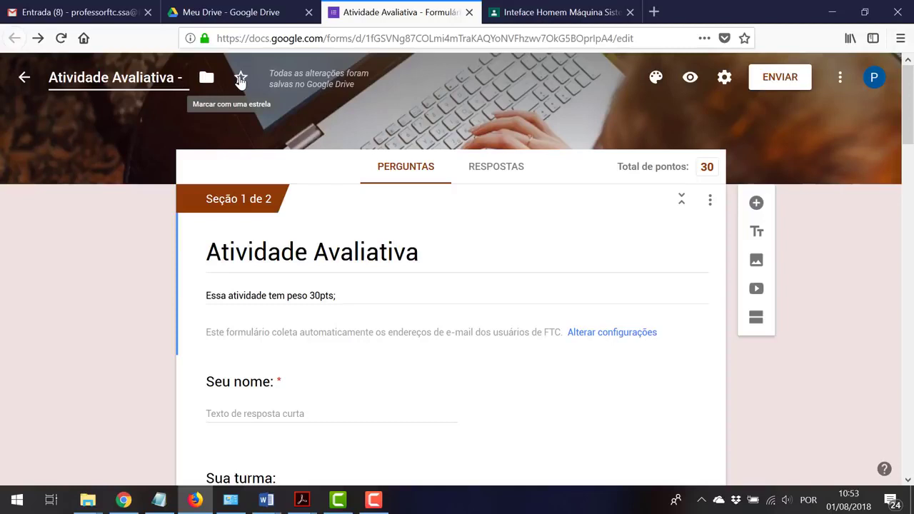
pyautogui.write('- II')
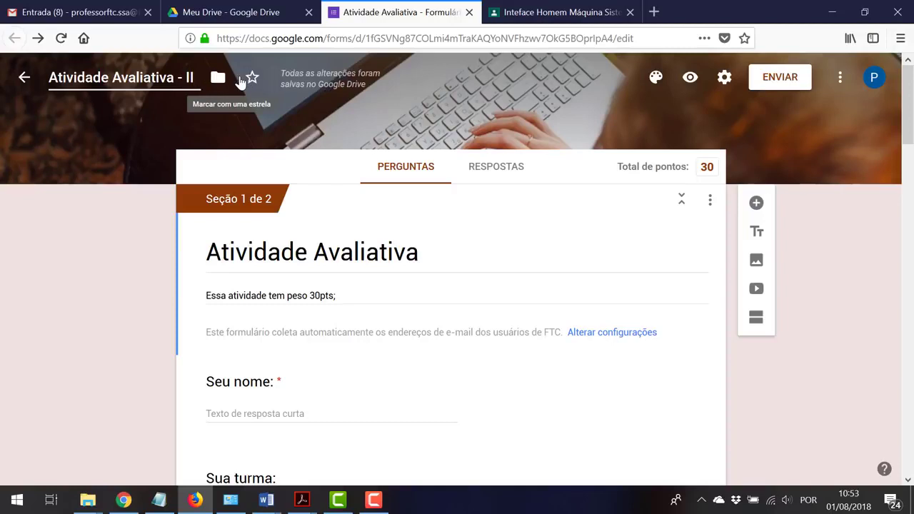
pyautogui.write(' Unidade')
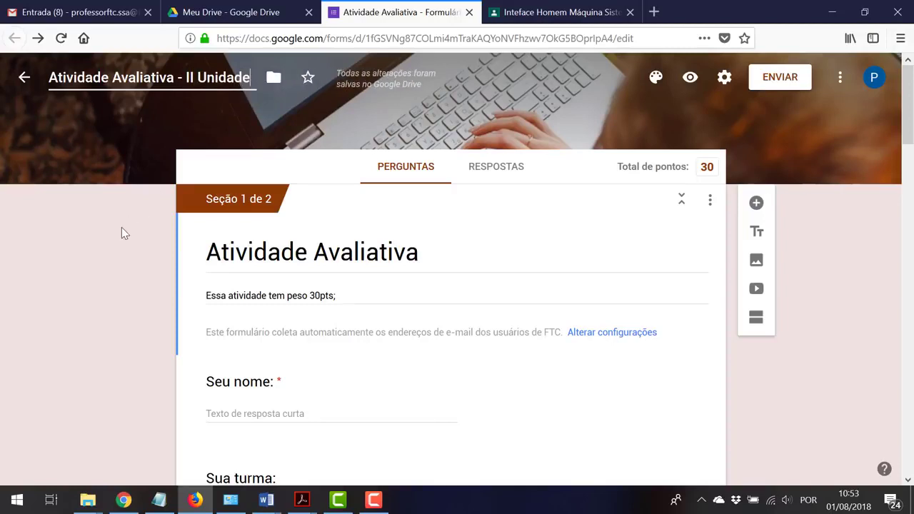
pyautogui.click(121, 227)
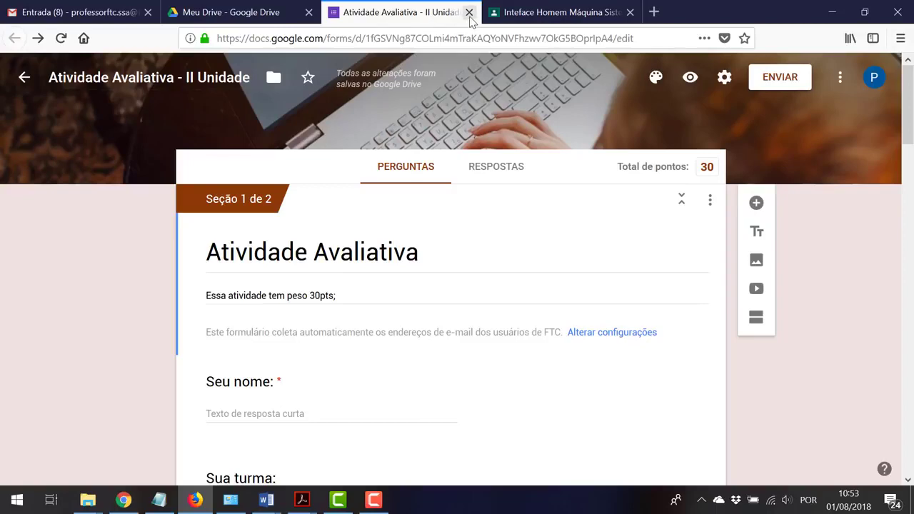
pyautogui.click(468, 12)
# Look over the My Drive file list, then go to the Inteface Homem Máquina class page
pyautogui.click(252, 12)
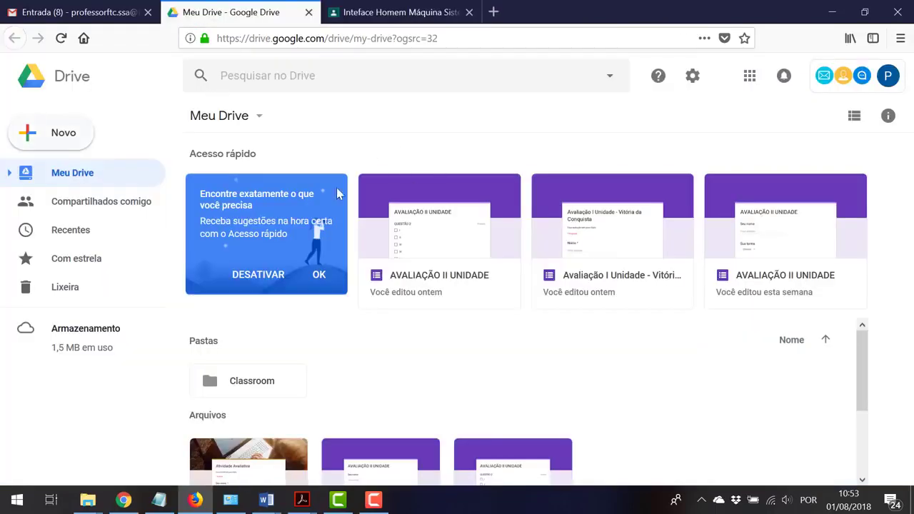
pyautogui.scroll(-1, 289, 355)
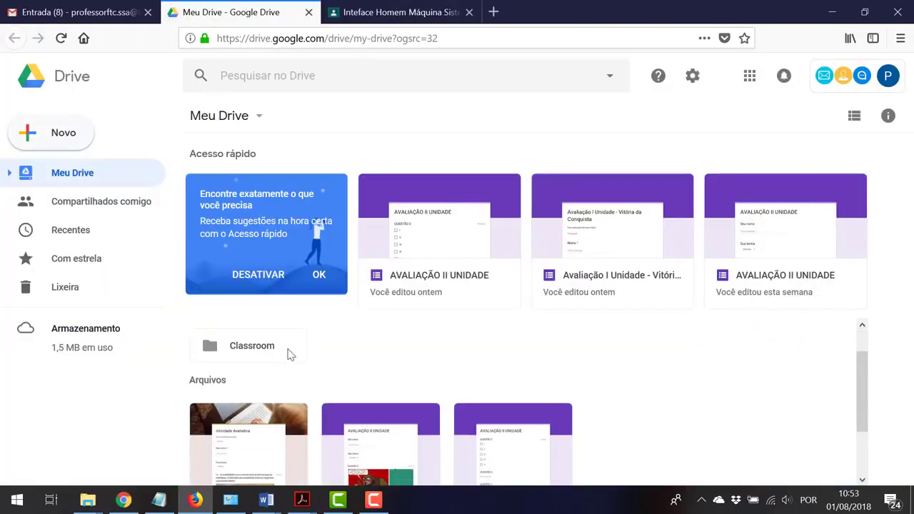
pyautogui.scroll(-2, 289, 354)
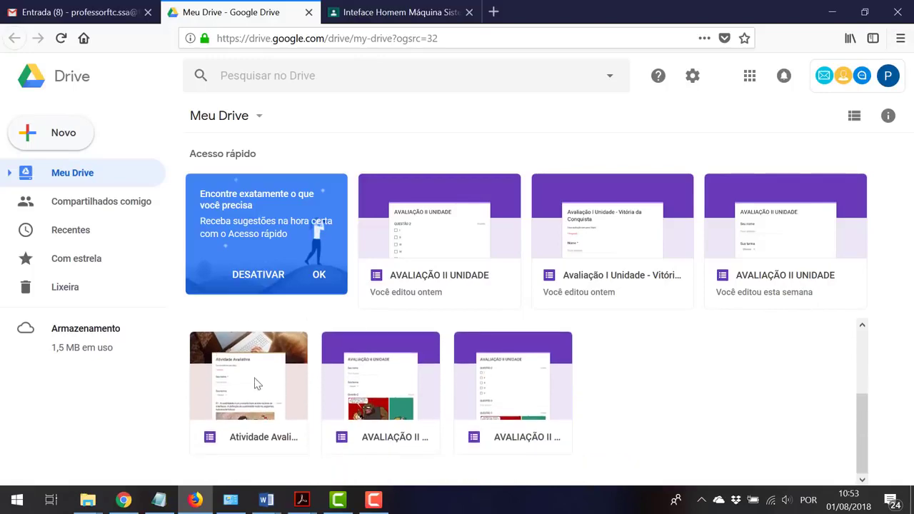
pyautogui.click(343, 12)
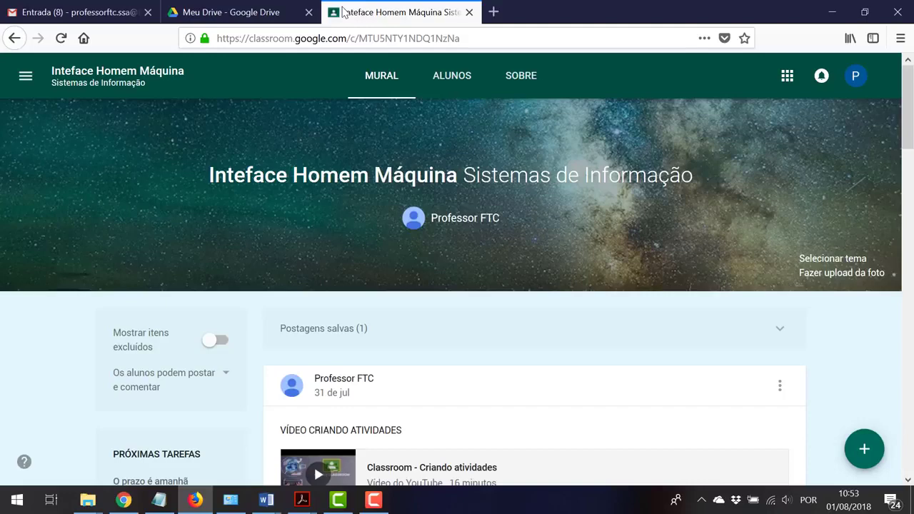
# Create a new assignment 'Atividade Avaliativa' with instructions to click the form and answer it
pyautogui.moveTo(867, 448)
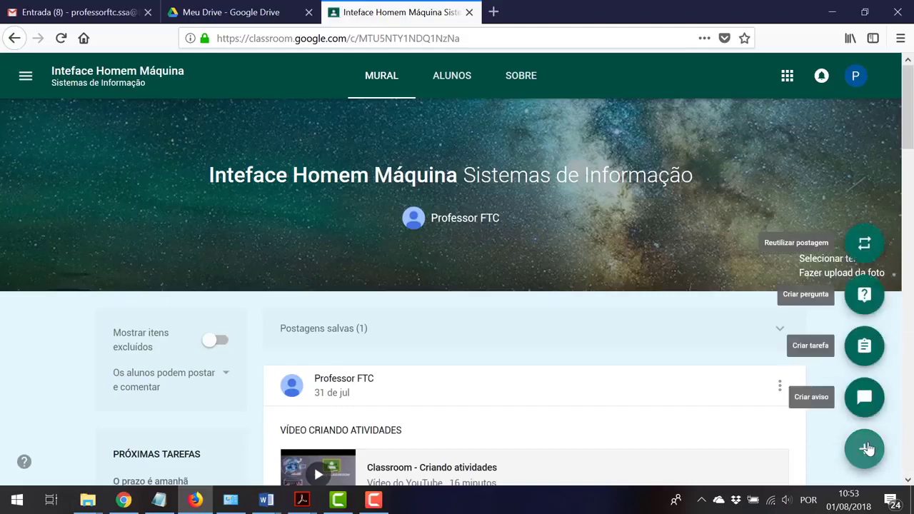
pyautogui.click(865, 346)
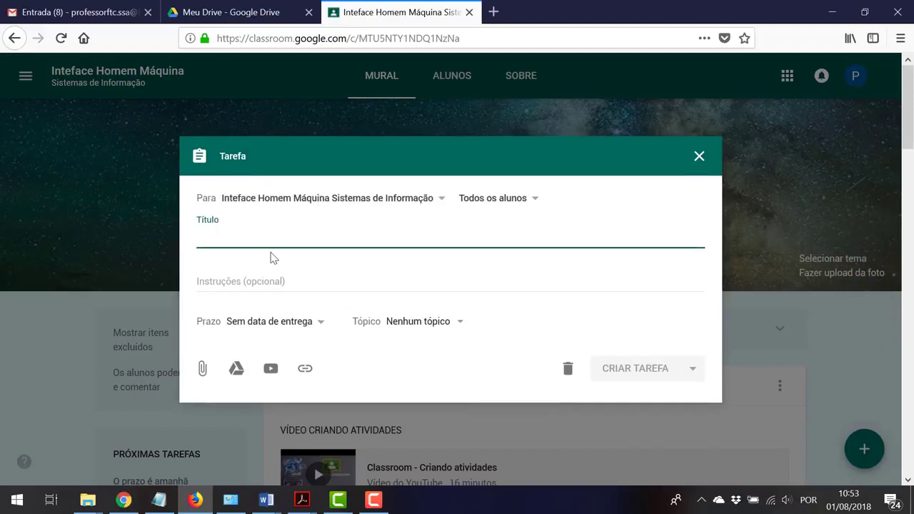
pyautogui.write('A')
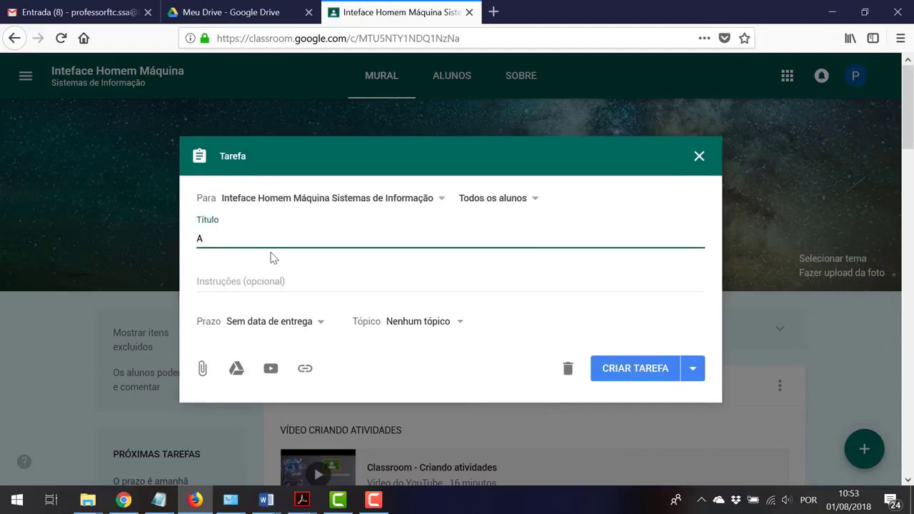
pyautogui.write('tividade Avaliativa')
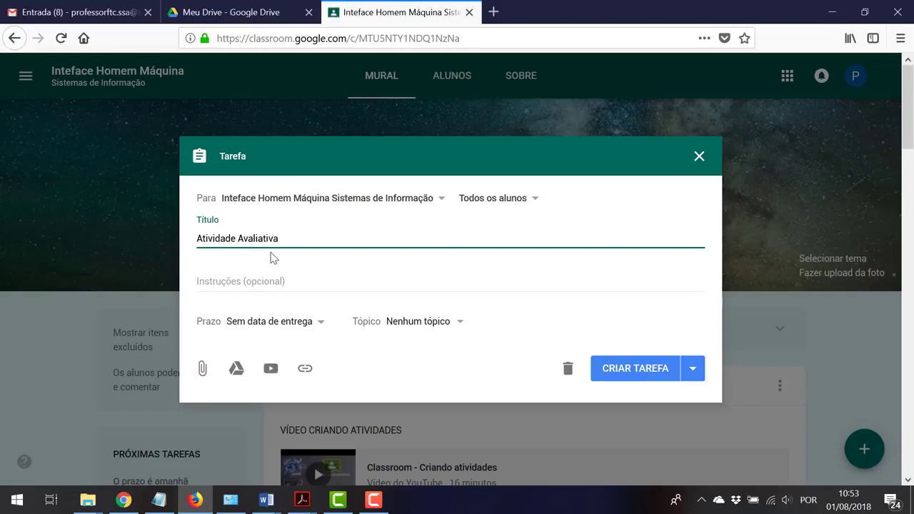
pyautogui.click(265, 282)
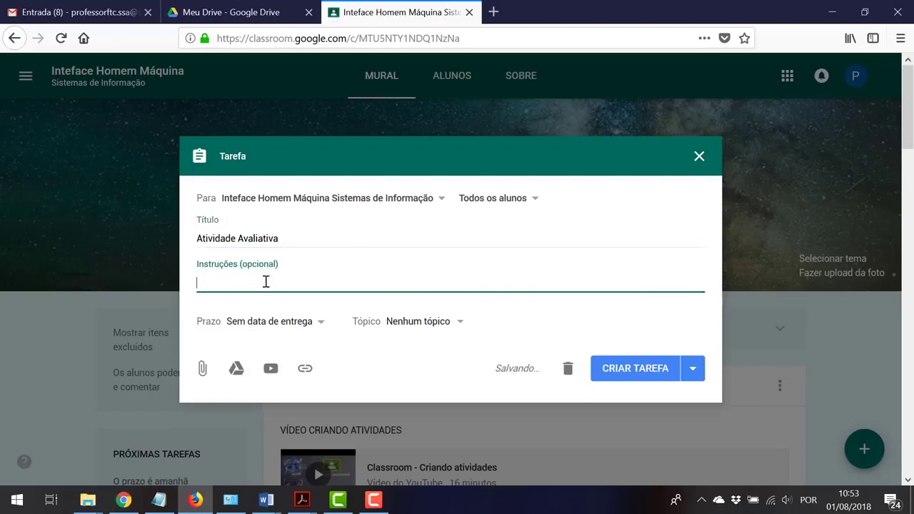
pyautogui.write('Clique no')
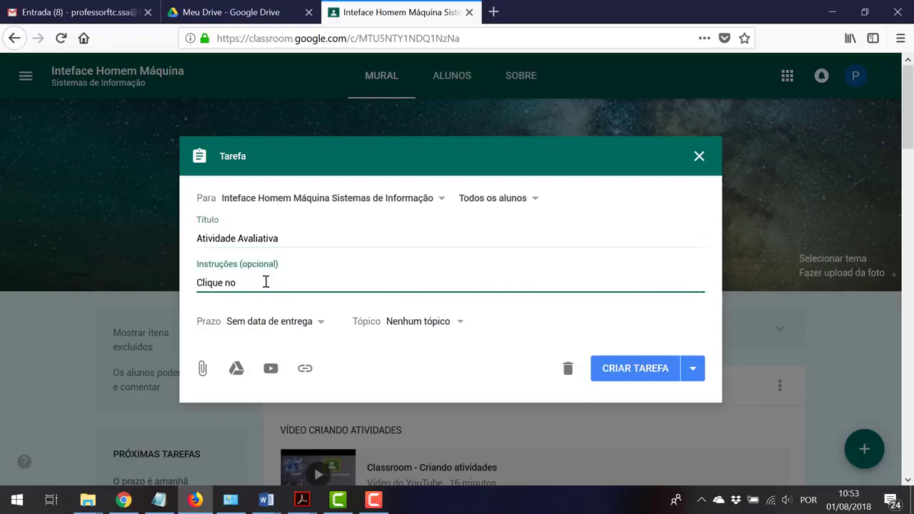
pyautogui.write(' Formulário e respoda')
pyautogui.press('BackSpace')
pyautogui.press('BackSpace')
pyautogui.write('a de exercícios.')
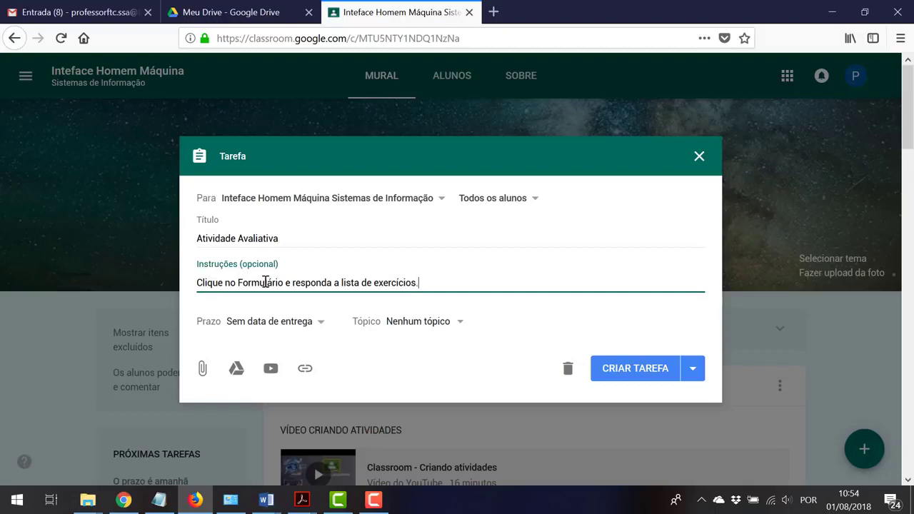
# Set the assignment's due date to 3 August and its topic to Atividade
pyautogui.click(320, 327)
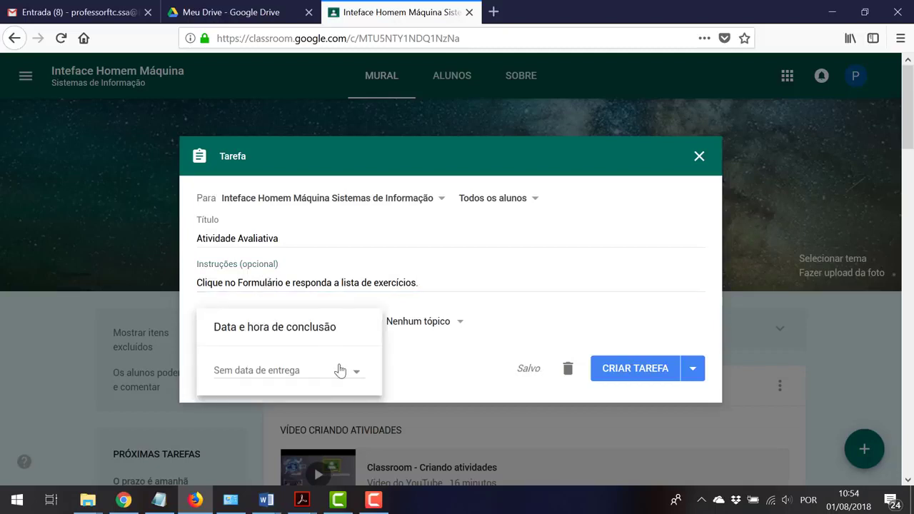
pyautogui.click(343, 371)
pyautogui.click(341, 387)
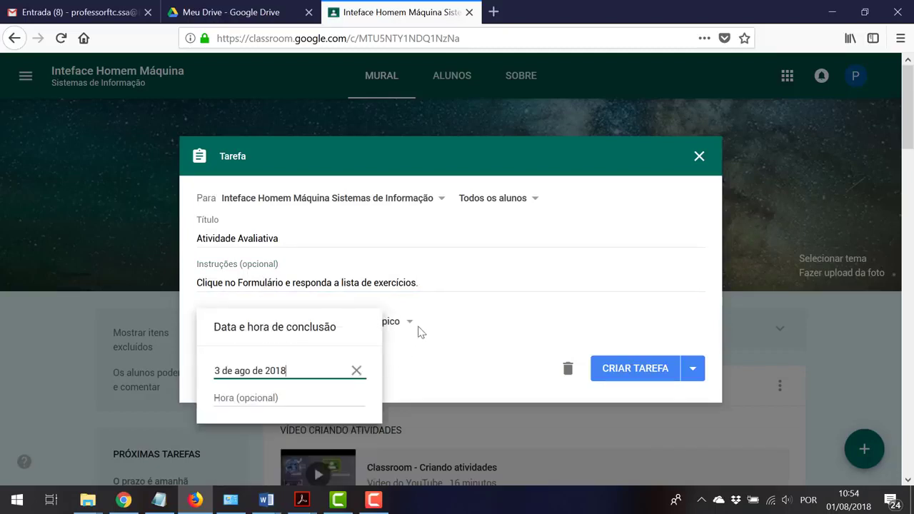
pyautogui.click(409, 322)
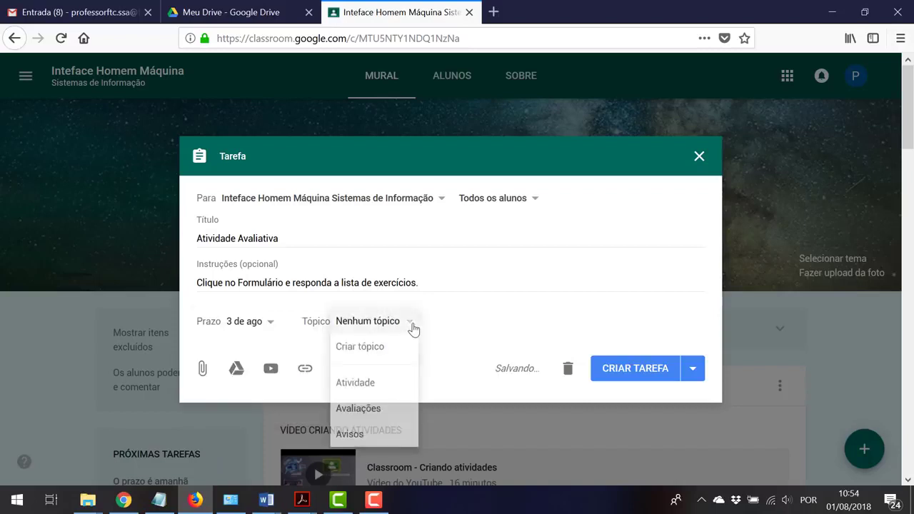
pyautogui.click(359, 386)
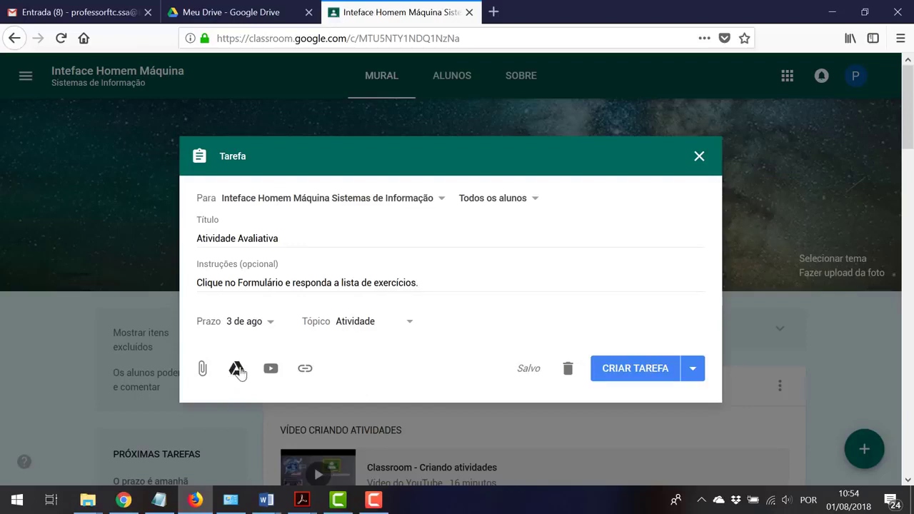
# Attach the 'Atividade Avaliativa - II Unidade' form from Drive and show the posting options
pyautogui.click(236, 370)
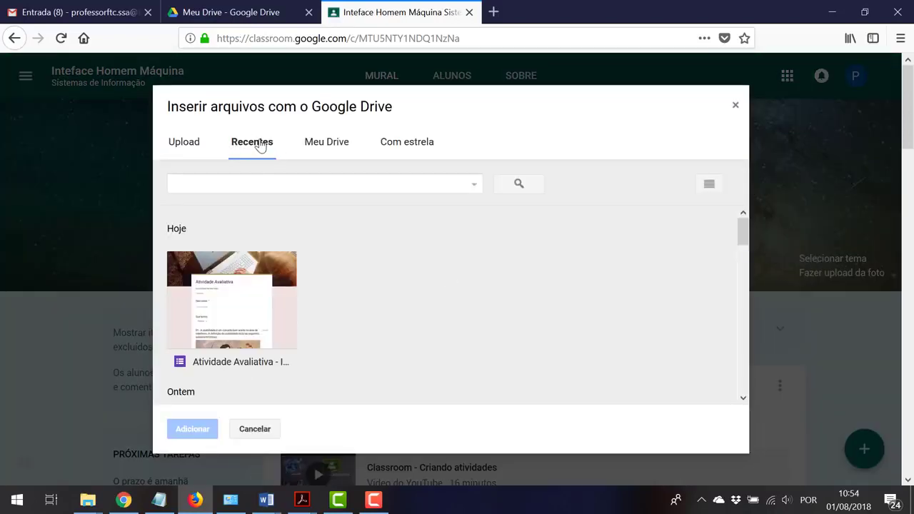
pyautogui.click(245, 295)
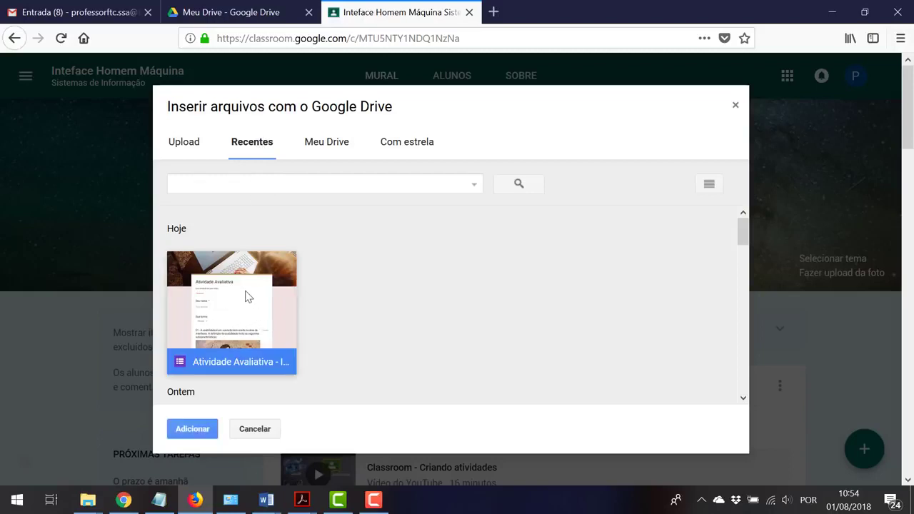
pyautogui.click(205, 434)
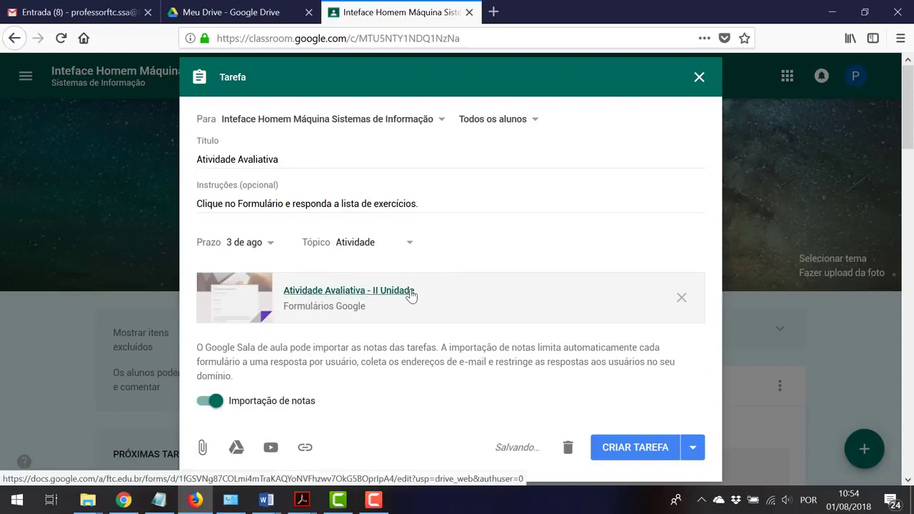
pyautogui.scroll(-4, 565, 333)
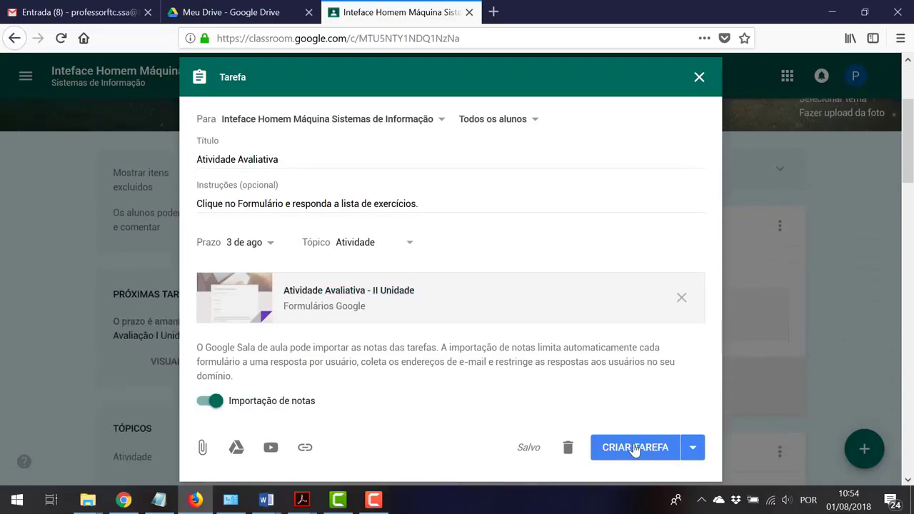
pyautogui.click(692, 447)
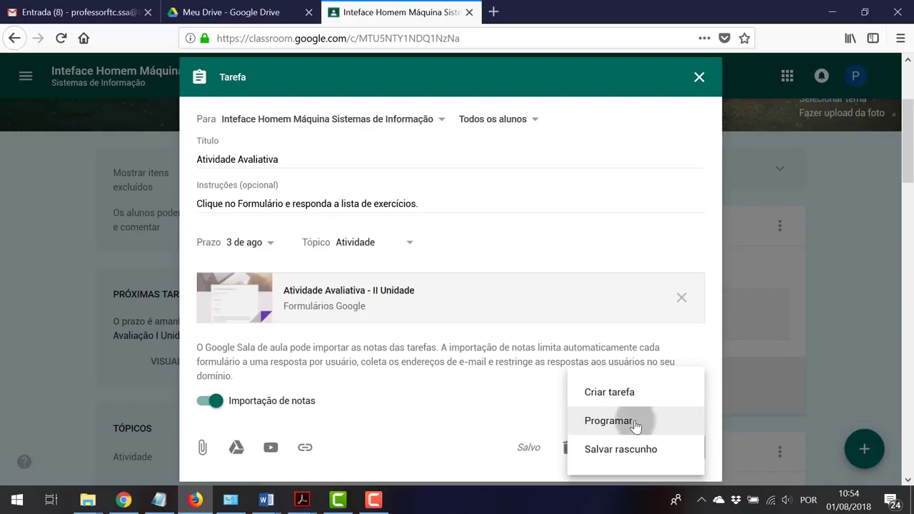
# Back out of scheduling and post the Atividade Avaliativa assignment to the class right away
pyautogui.click(635, 426)
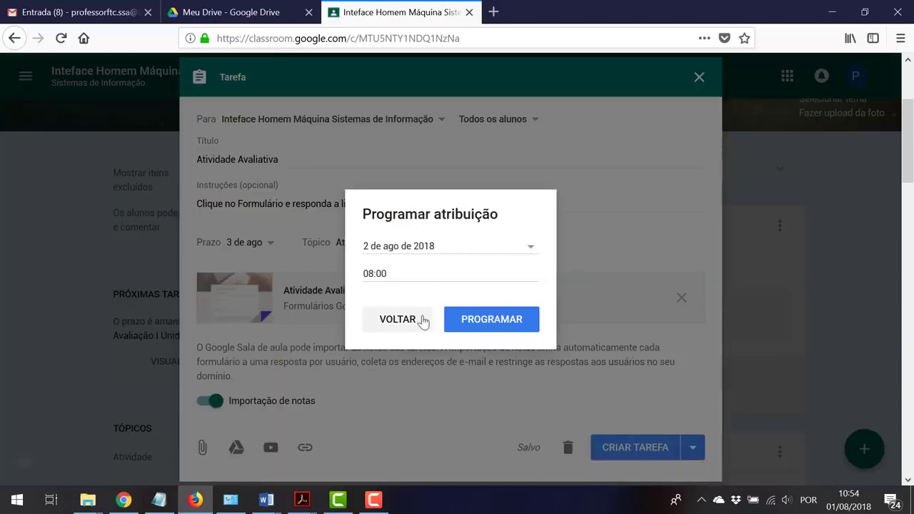
pyautogui.click(398, 333)
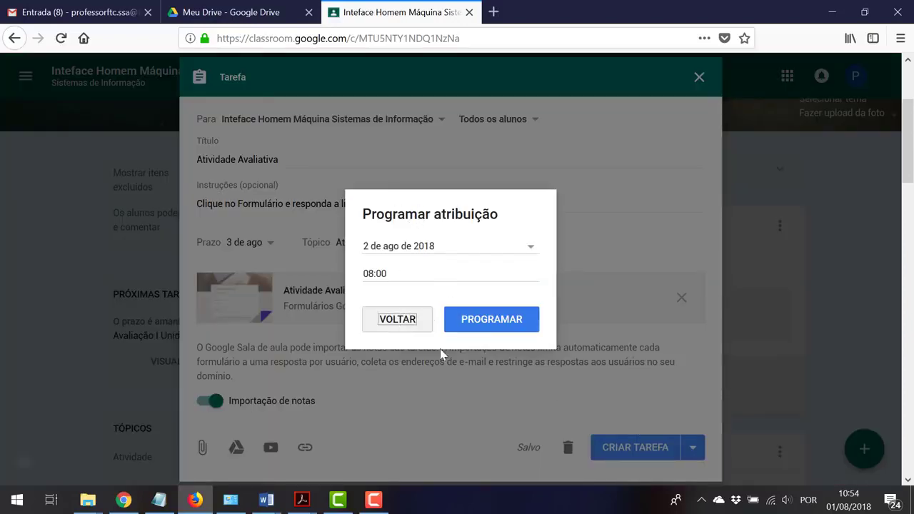
pyautogui.click(692, 447)
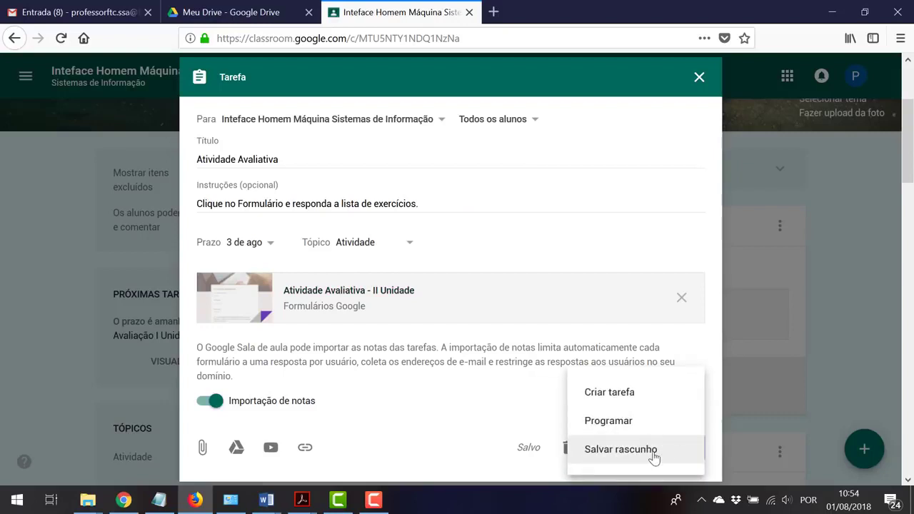
pyautogui.click(615, 398)
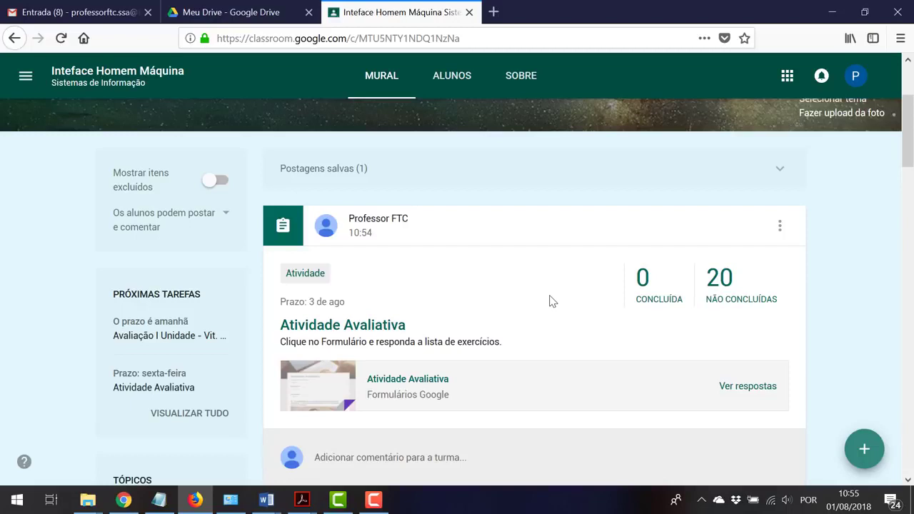
# Change the Atividade Avaliativa assignment's total from 100 to 30 points and confirm the update
pyautogui.click(365, 333)
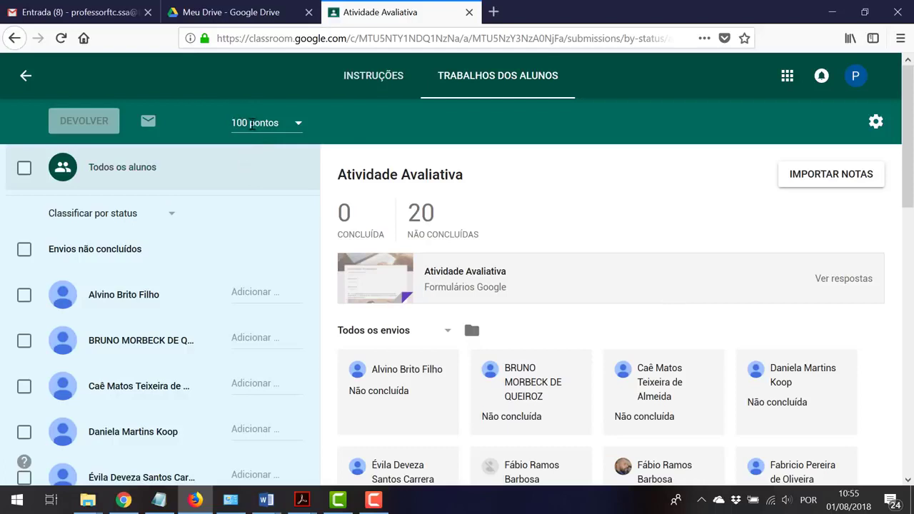
pyautogui.click(243, 123)
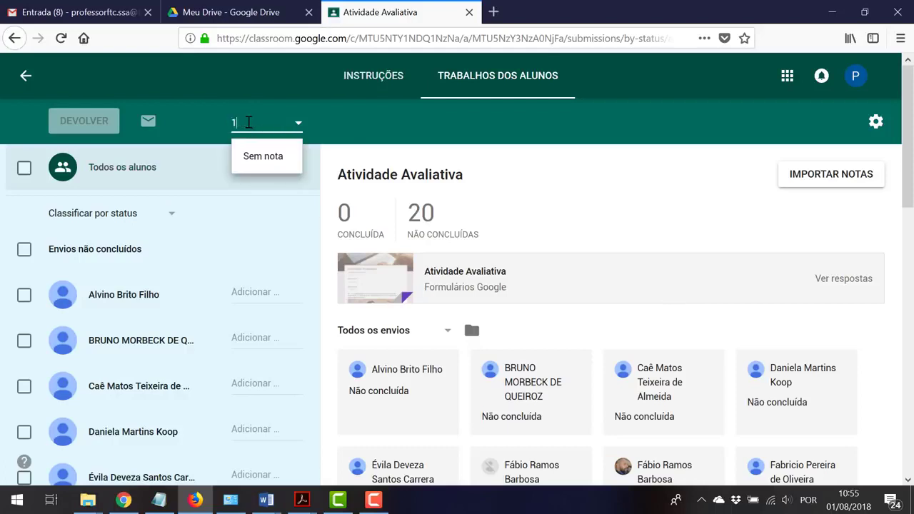
pyautogui.press('BackSpace')
pyautogui.write('30')
pyautogui.press('Return')
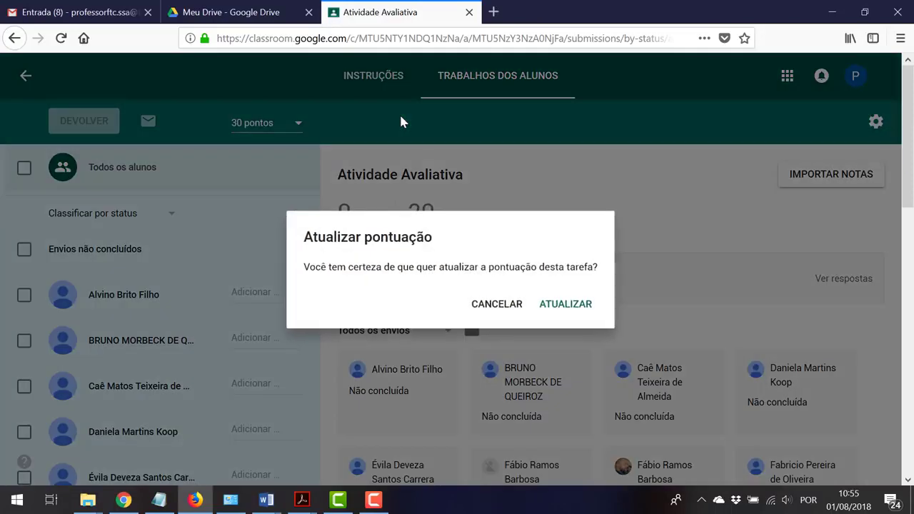
pyautogui.click(552, 305)
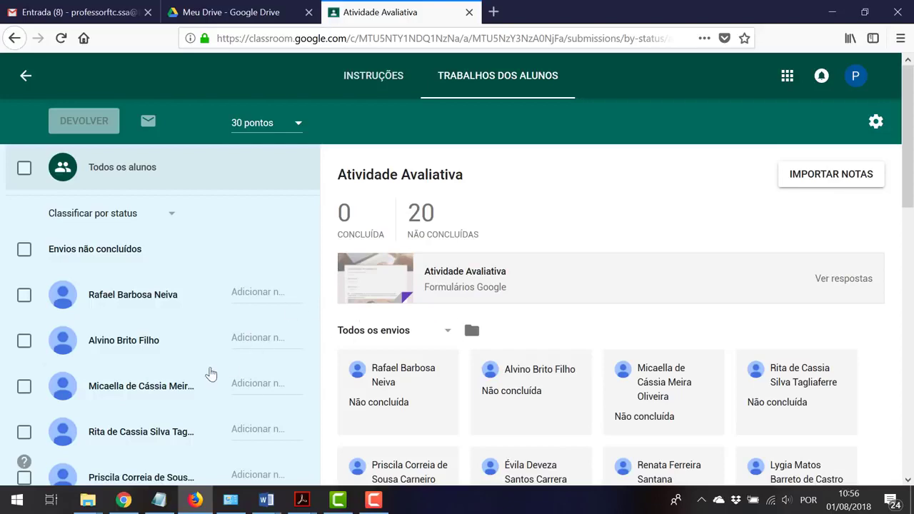
# Switch to the student account's view of the class stream
pyautogui.scroll(-1, 192, 381)
pyautogui.scroll(-5, 175, 391)
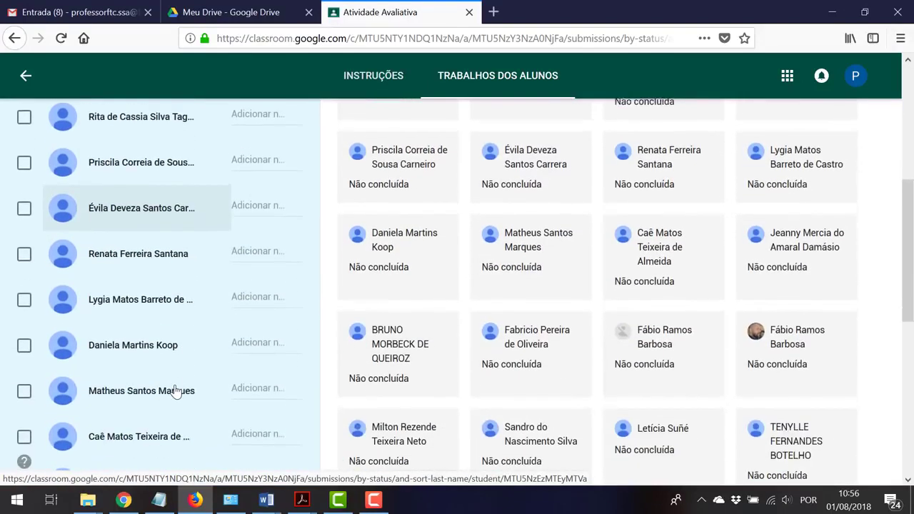
pyautogui.scroll(-3, 176, 391)
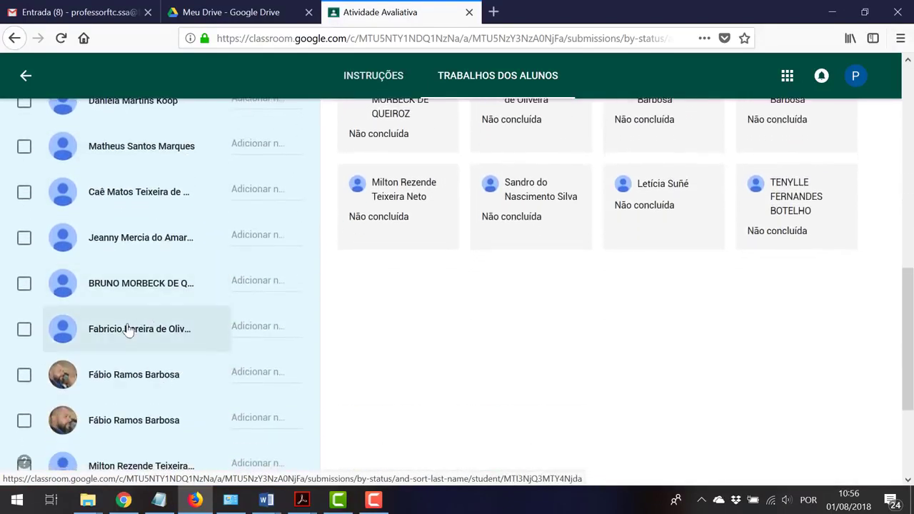
pyautogui.click(123, 500)
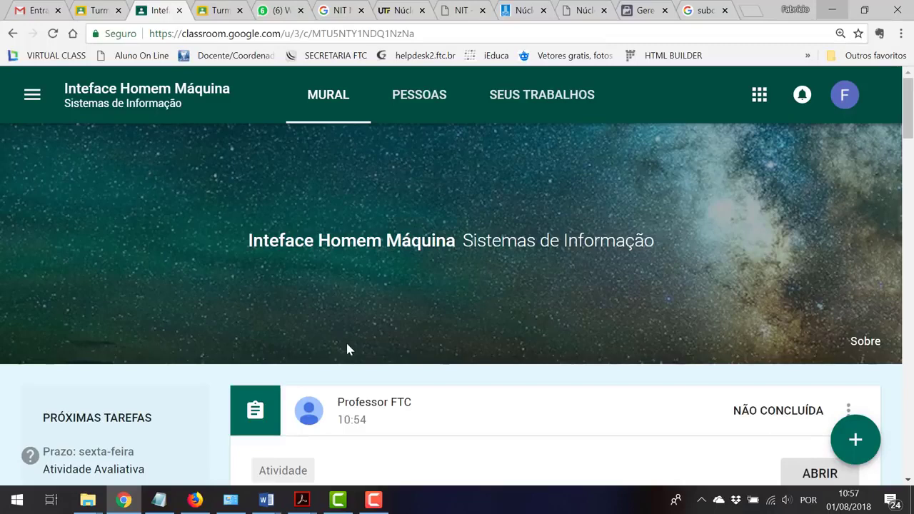
# As the student, open the Atividade Avaliativa assignment and its attached 30-point quiz form
pyautogui.scroll(-1, 347, 349)
pyautogui.scroll(-2, 347, 349)
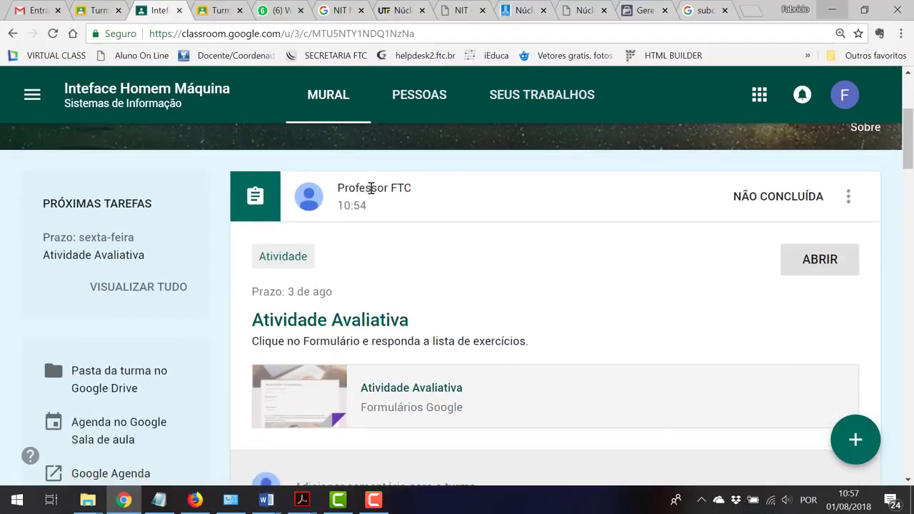
pyautogui.moveTo(411, 188); pyautogui.dragTo(337, 189)
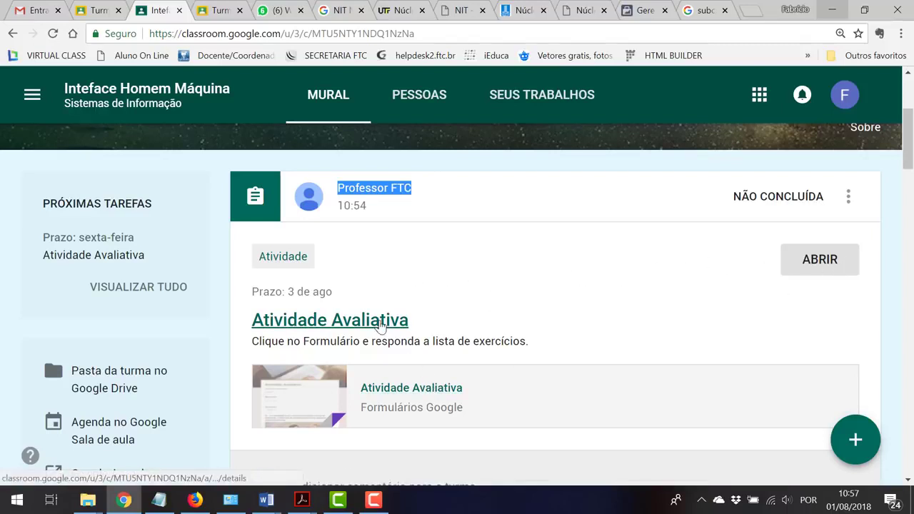
pyautogui.click(381, 323)
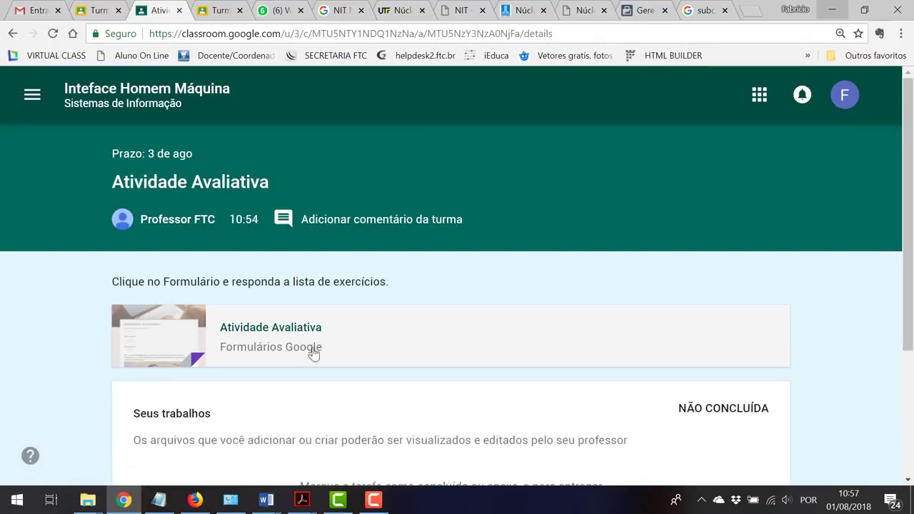
pyautogui.moveTo(113, 281); pyautogui.dragTo(381, 283)
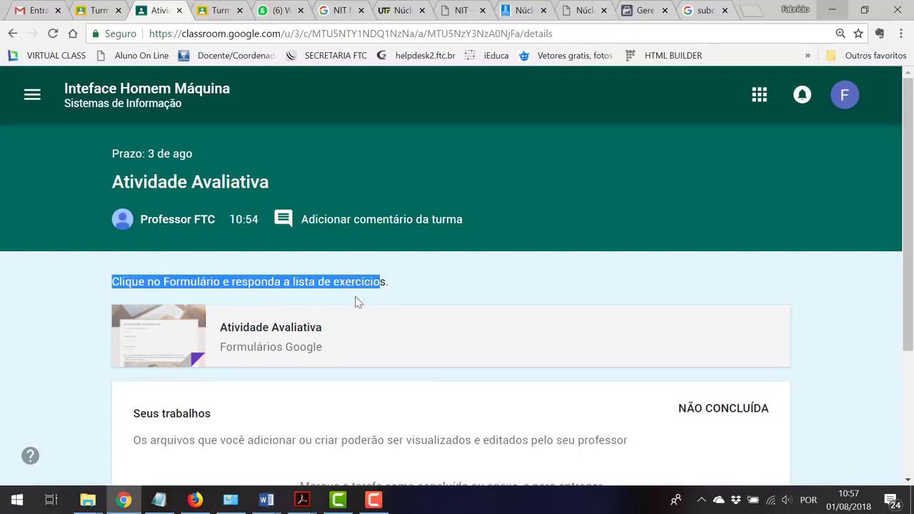
pyautogui.click(285, 328)
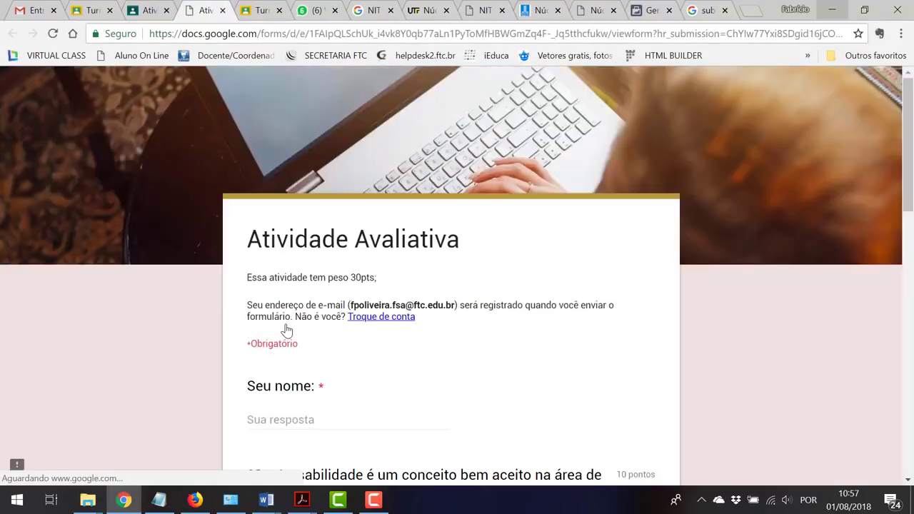
# Enter the student's name in Seu nome and answer question 01 with option b)
pyautogui.click(334, 425)
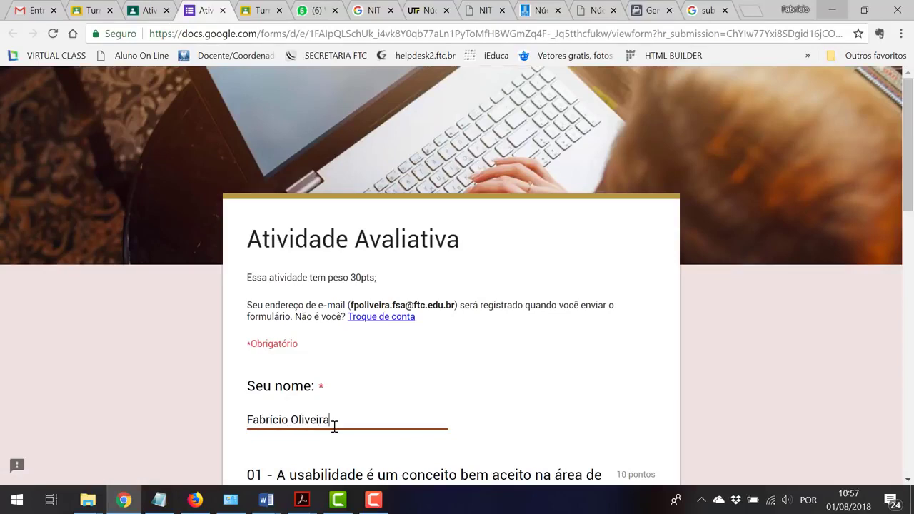
pyautogui.scroll(-6, 327, 412)
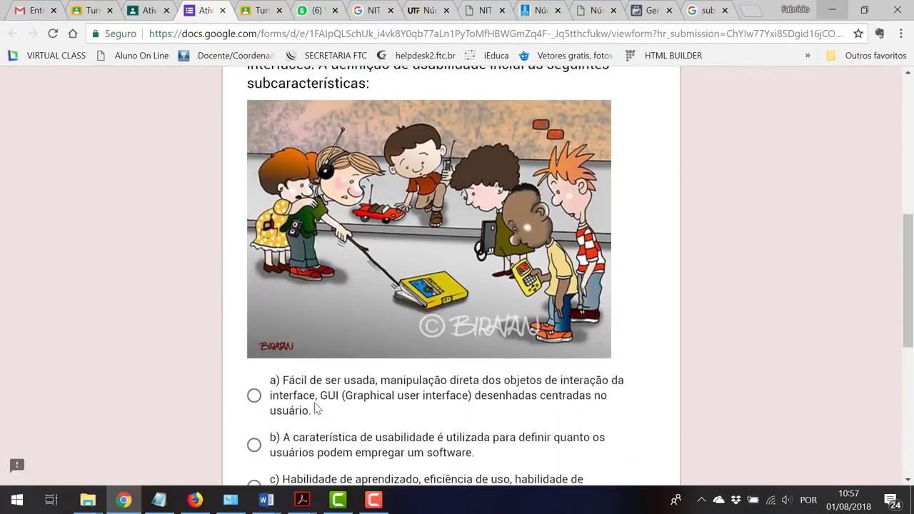
pyautogui.scroll(-1, 317, 408)
pyautogui.click(306, 373)
# Choose class A under Sua turma and continue to the form's second page
pyautogui.scroll(-5, 649, 366)
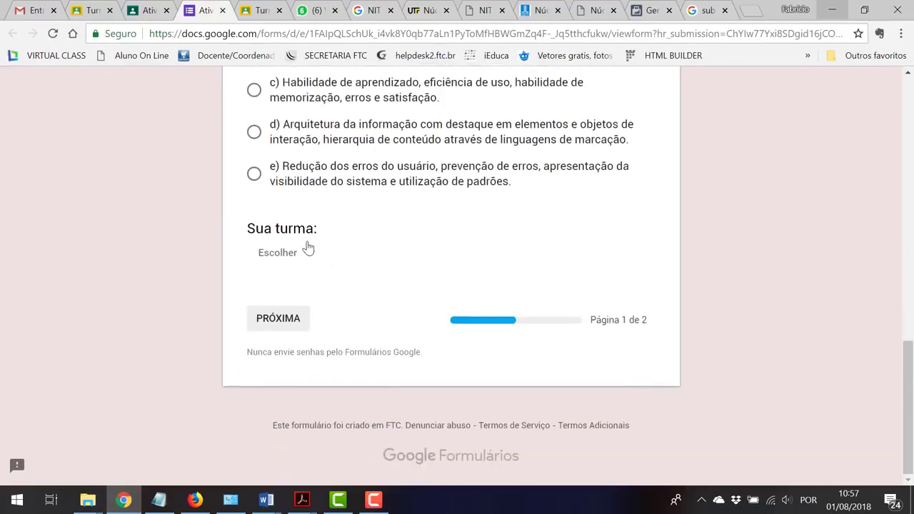
pyautogui.scroll(6, 333, 273)
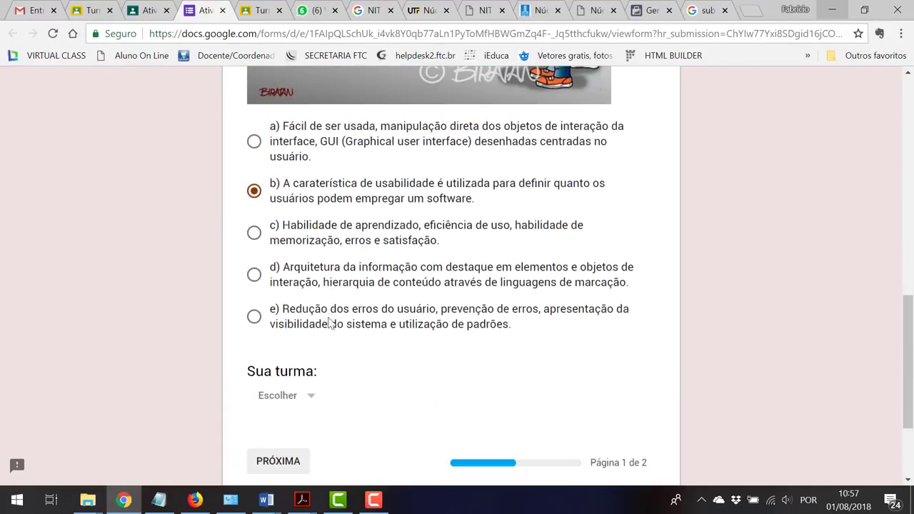
pyautogui.scroll(-5, 332, 357)
pyautogui.click(312, 396)
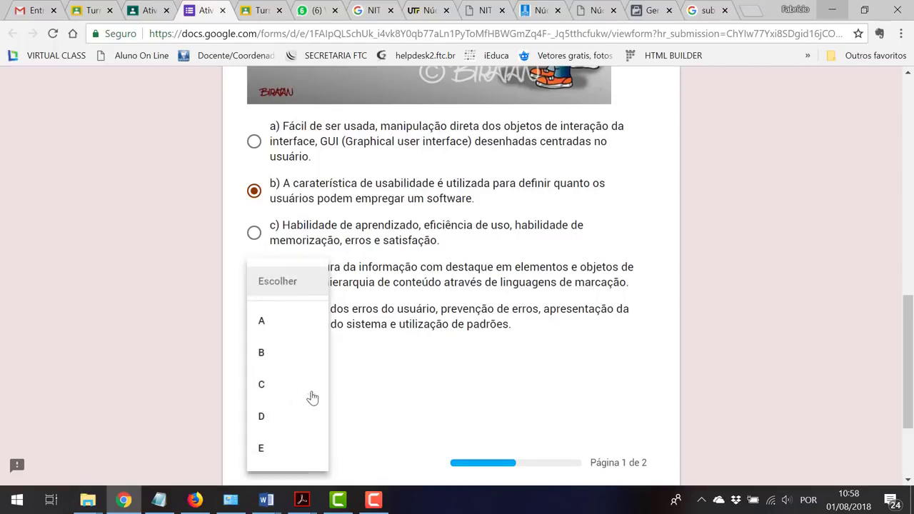
pyautogui.click(275, 326)
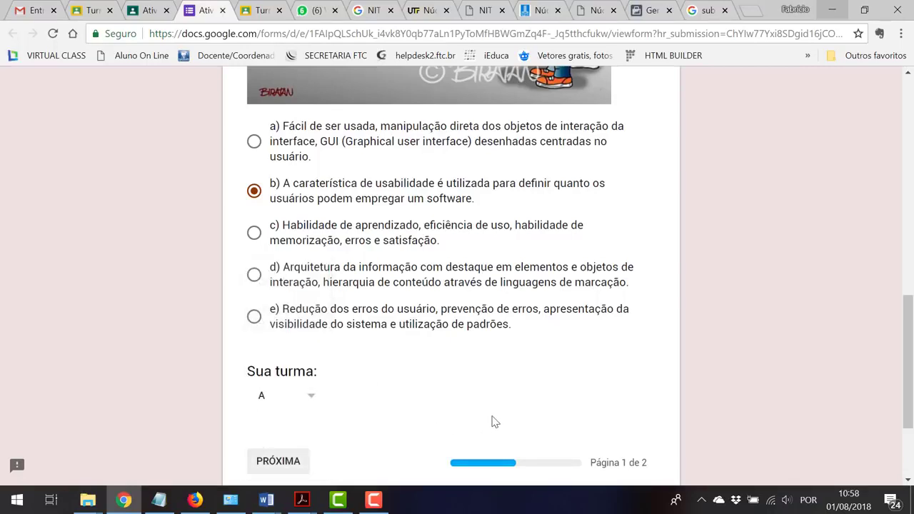
pyautogui.scroll(-1, 495, 422)
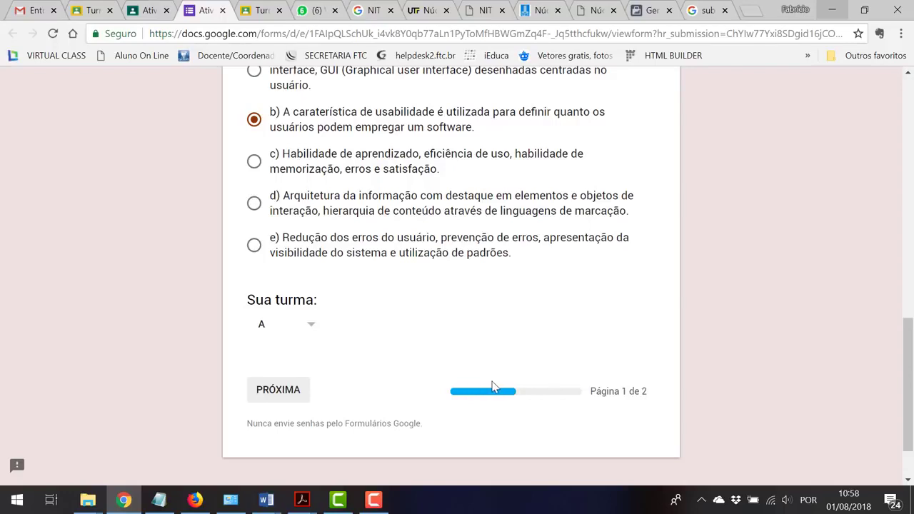
pyautogui.click(290, 392)
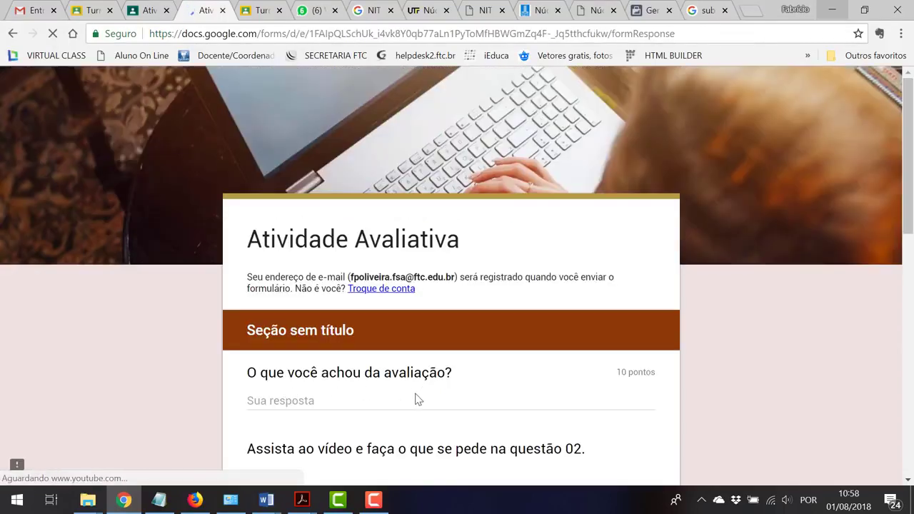
# Answer the feedback question with 'Muito bacana!!'
pyautogui.click(408, 401)
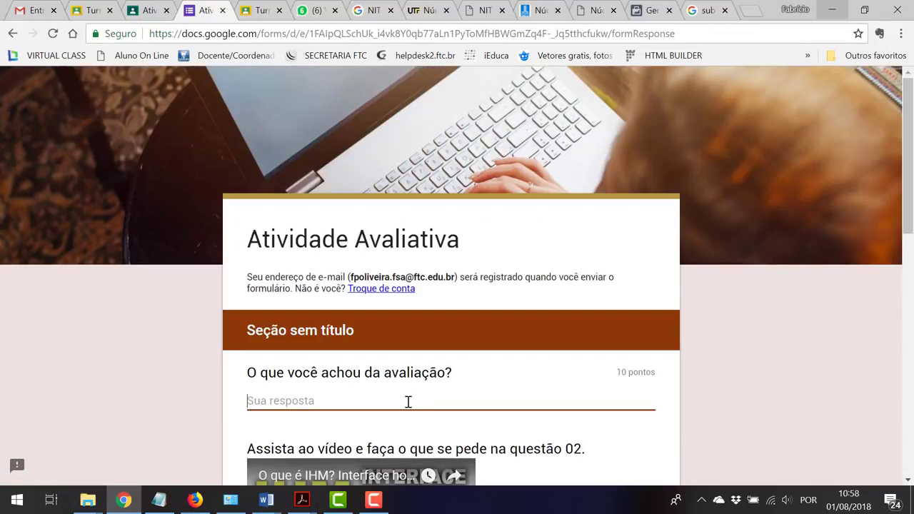
pyautogui.write('Muito bacab')
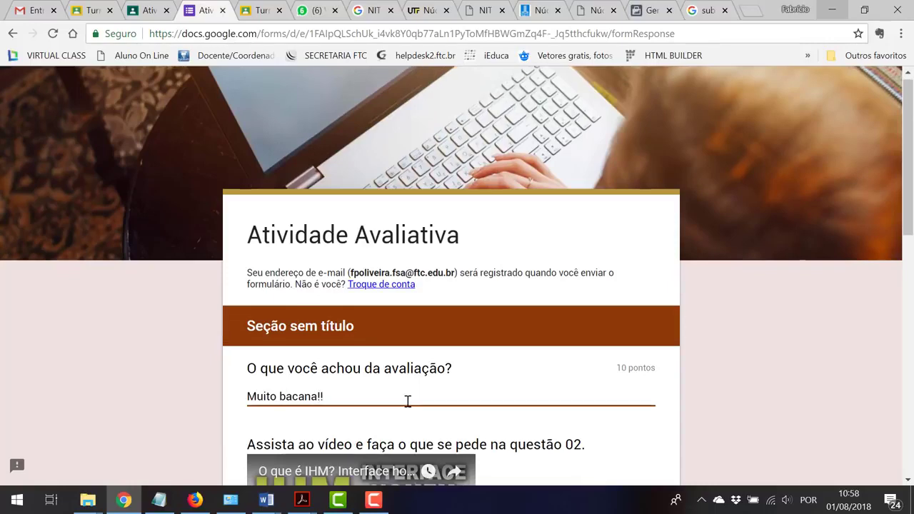
pyautogui.scroll(-4, 409, 401)
# Play and pause the embedded video, pick the fourth answer for question 02, and submit
pyautogui.click(370, 241)
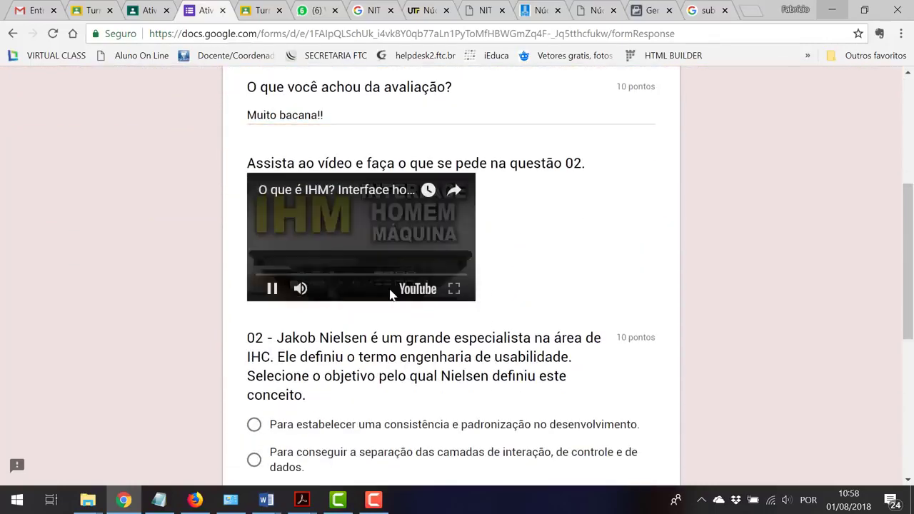
pyautogui.click(272, 289)
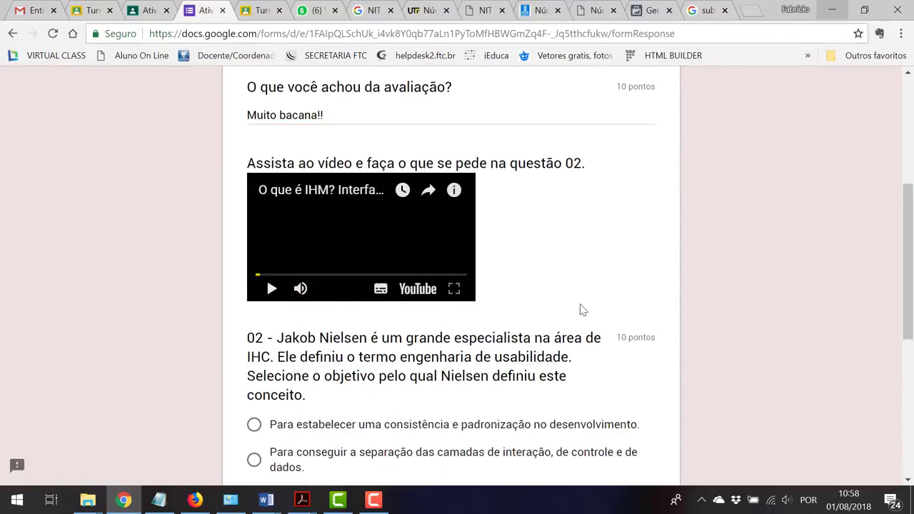
pyautogui.scroll(-2, 573, 310)
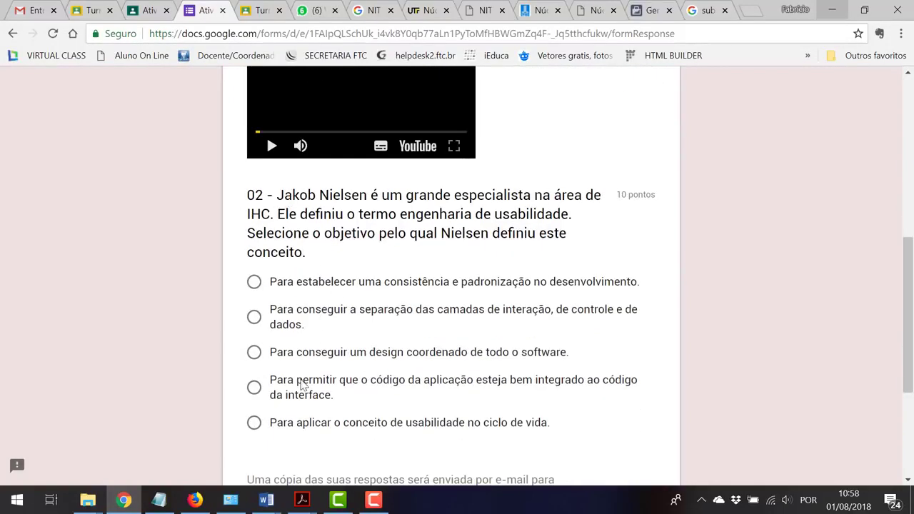
pyautogui.click(300, 385)
pyautogui.scroll(-3, 301, 385)
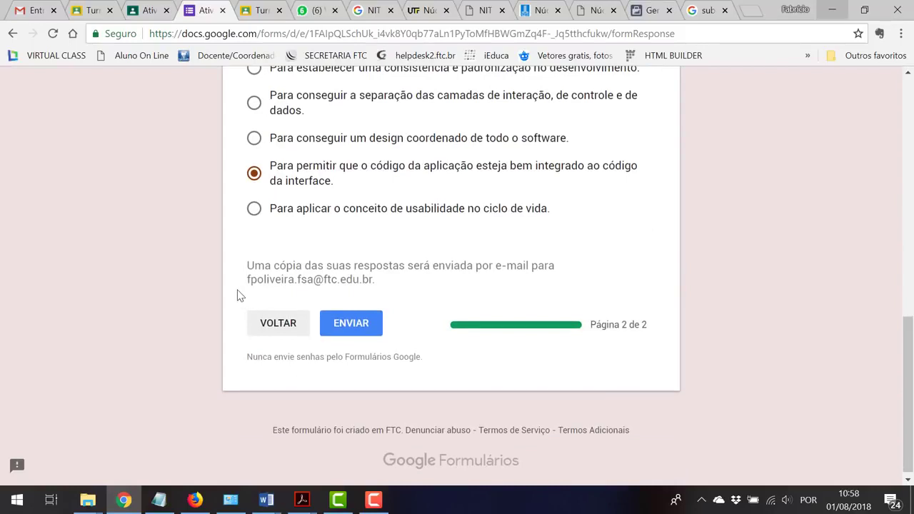
pyautogui.click(359, 326)
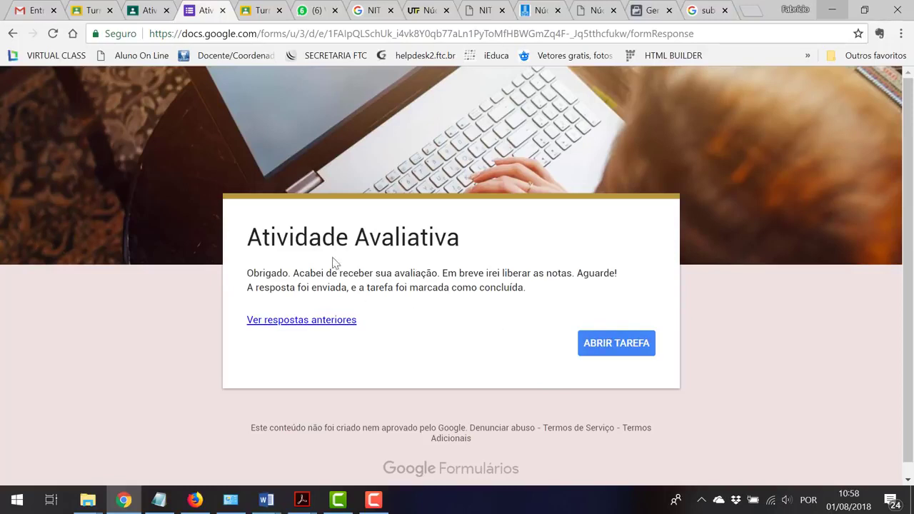
# Confirm the refreshed assignment shows CONCLUÍDA, then switch to the teacher's submissions in Firefox
pyautogui.click(222, 10)
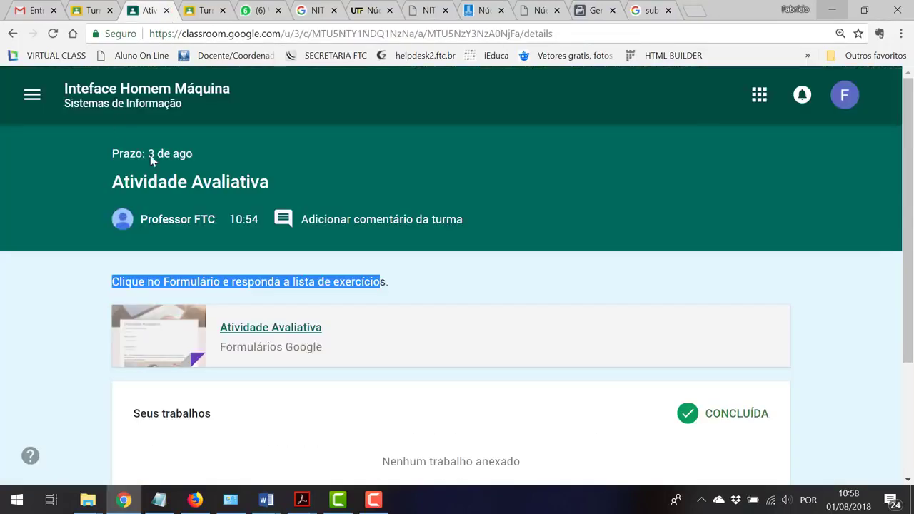
pyautogui.click(52, 33)
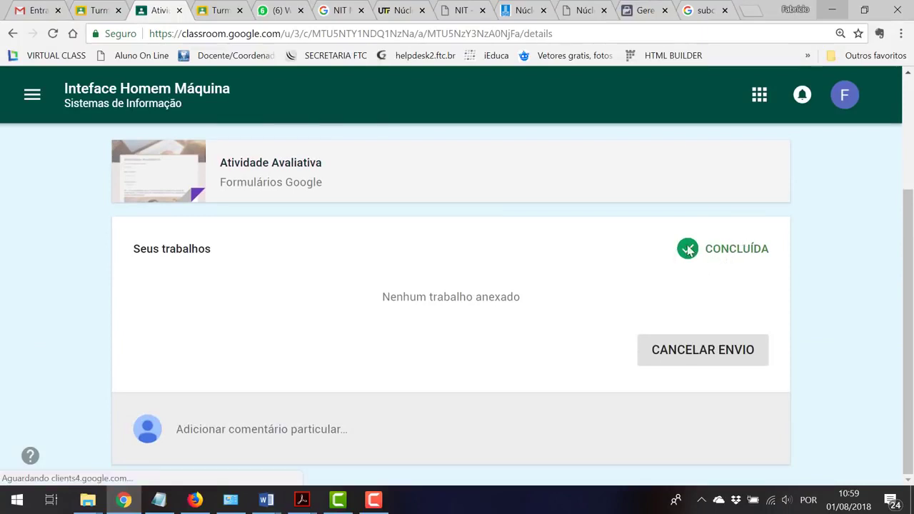
pyautogui.moveTo(765, 247); pyautogui.dragTo(686, 252)
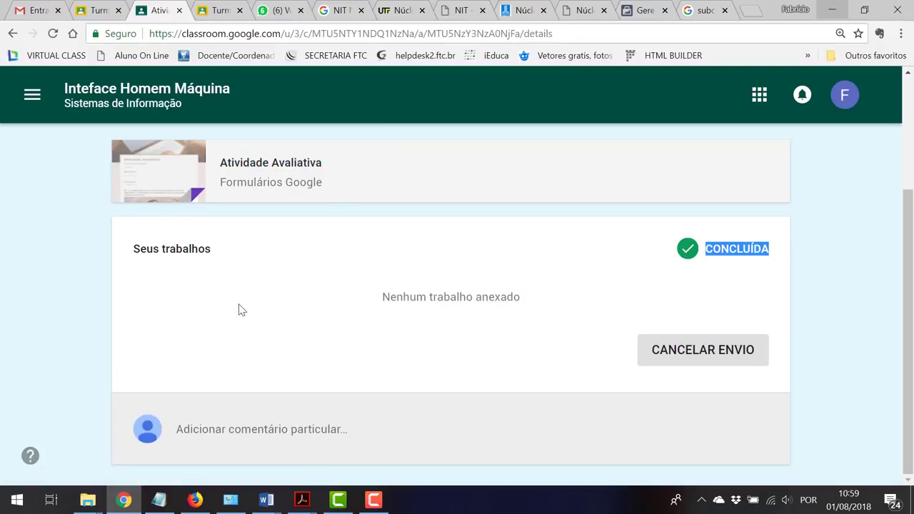
pyautogui.click(195, 498)
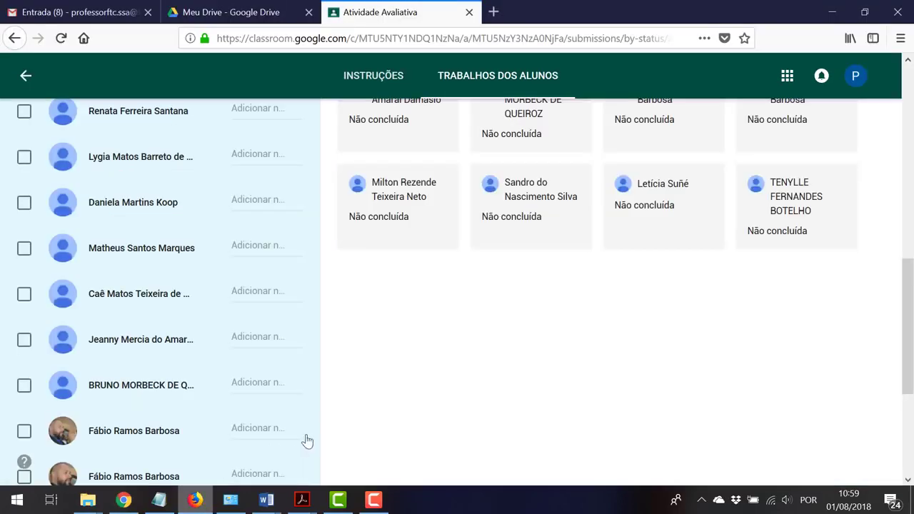
# Open the form's 'Ver respostas' link in a new tab showing 1 response at 20/30
pyautogui.scroll(10, 529, 303)
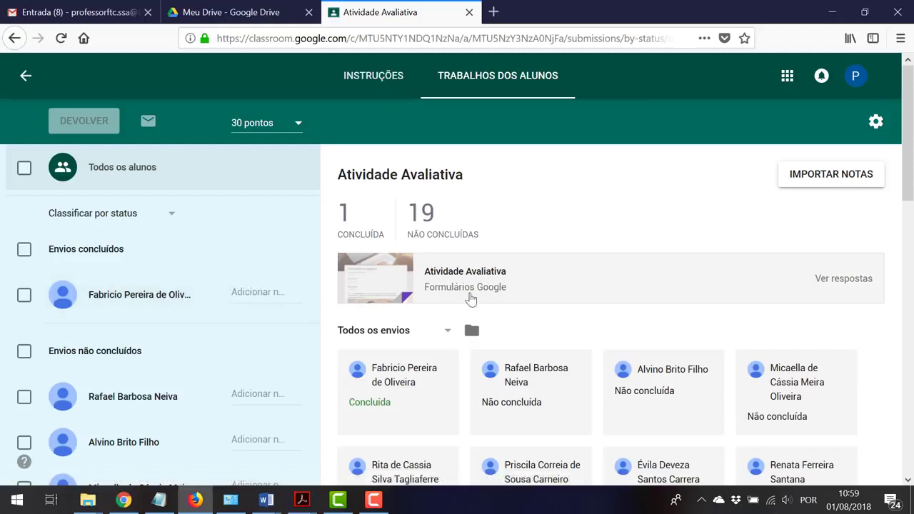
pyautogui.rightClick(845, 284)
pyautogui.press('Escape')
pyautogui.click(830, 284)
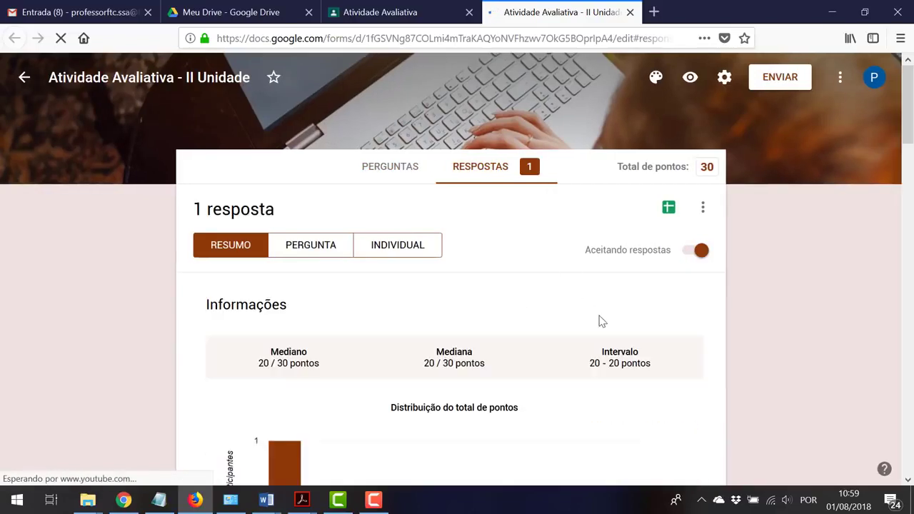
# Switch the responses to the per-question PERGUNTA view and review the first question
pyautogui.scroll(-1, 597, 320)
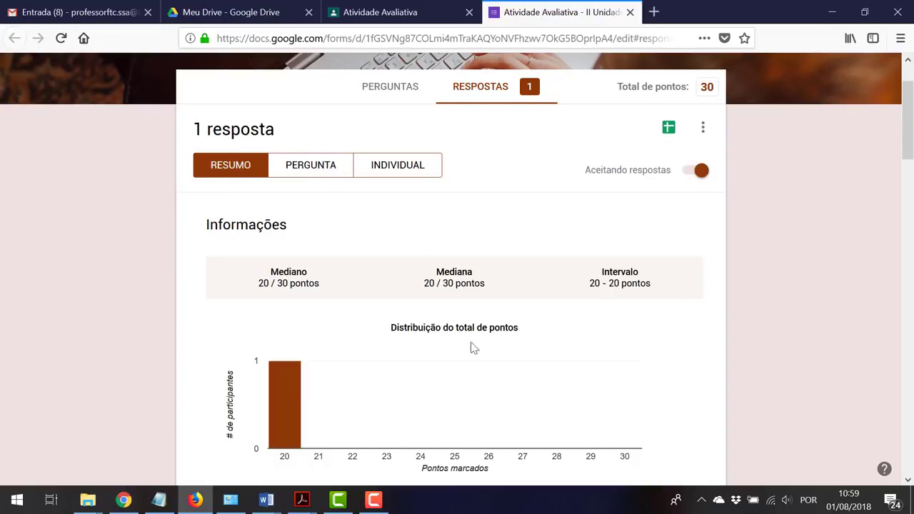
pyautogui.click(302, 175)
pyautogui.scroll(-2, 310, 298)
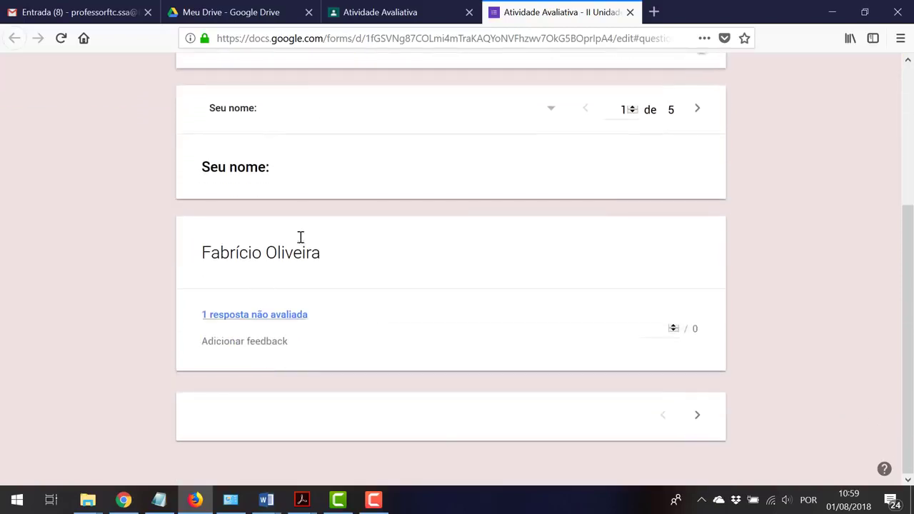
pyautogui.scroll(3, 301, 237)
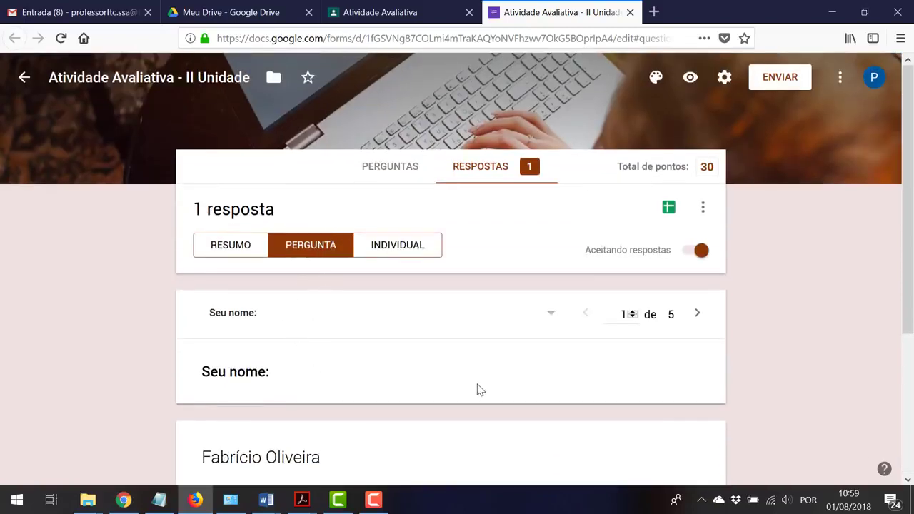
pyautogui.scroll(-2, 475, 391)
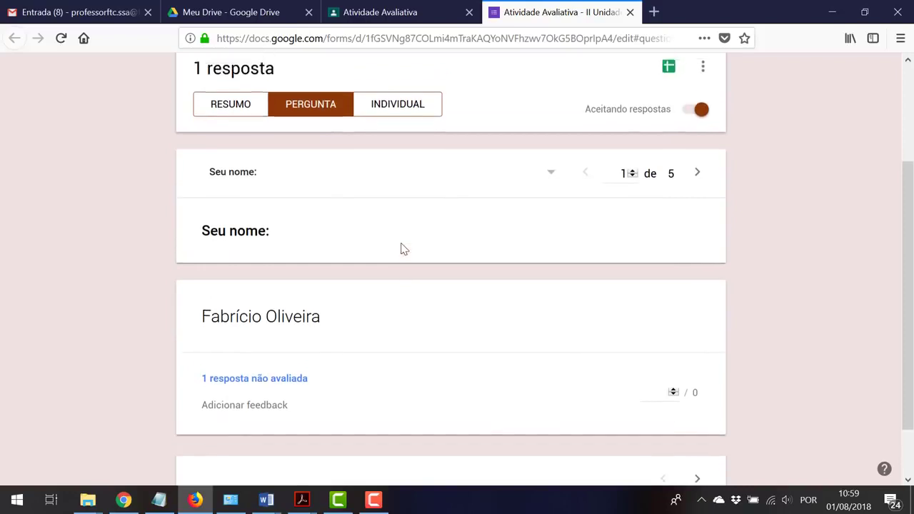
pyautogui.scroll(1, 402, 248)
pyautogui.scroll(-2, 438, 330)
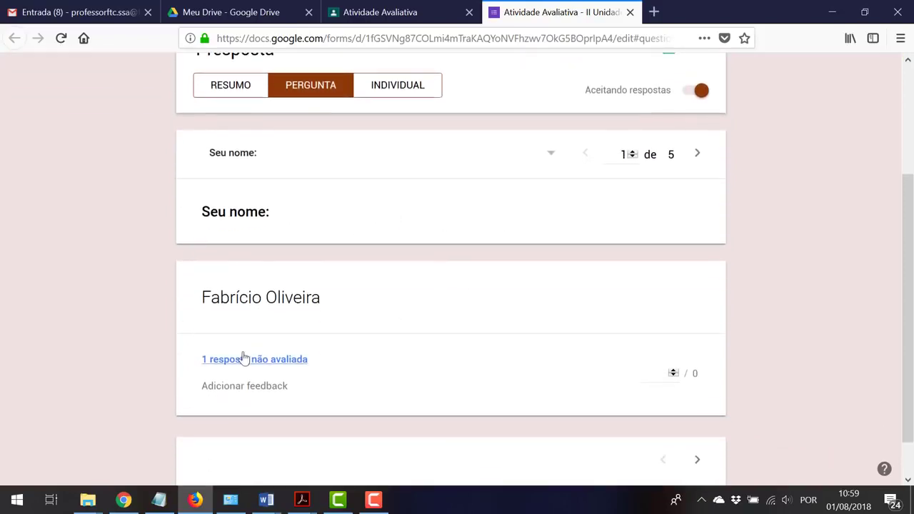
pyautogui.scroll(-1, 354, 416)
pyautogui.scroll(3, 362, 415)
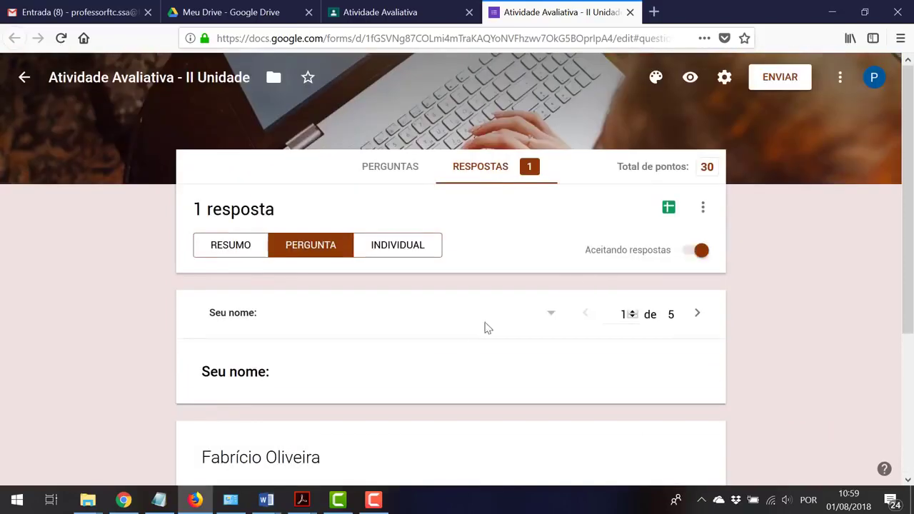
# Step through Sua turma, questions 01 and 02 to the ungraded question 5 of 5
pyautogui.click(697, 316)
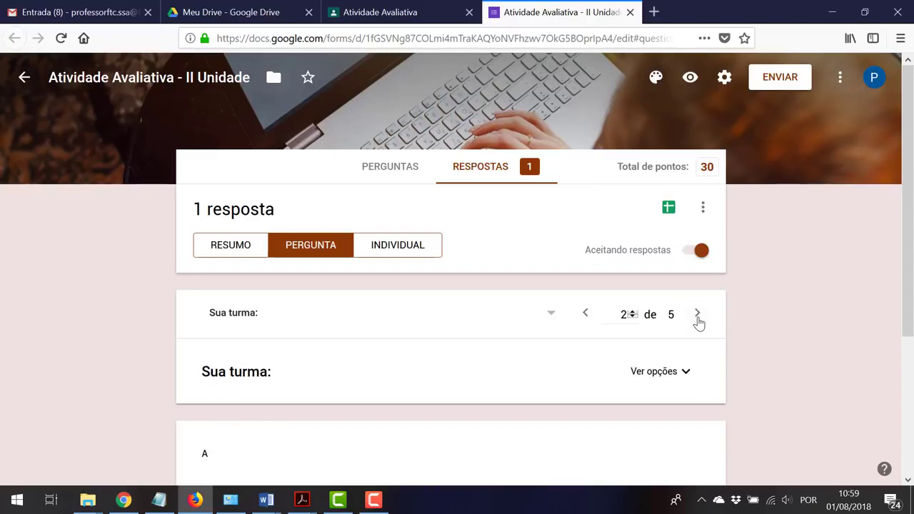
pyautogui.scroll(-3, 327, 412)
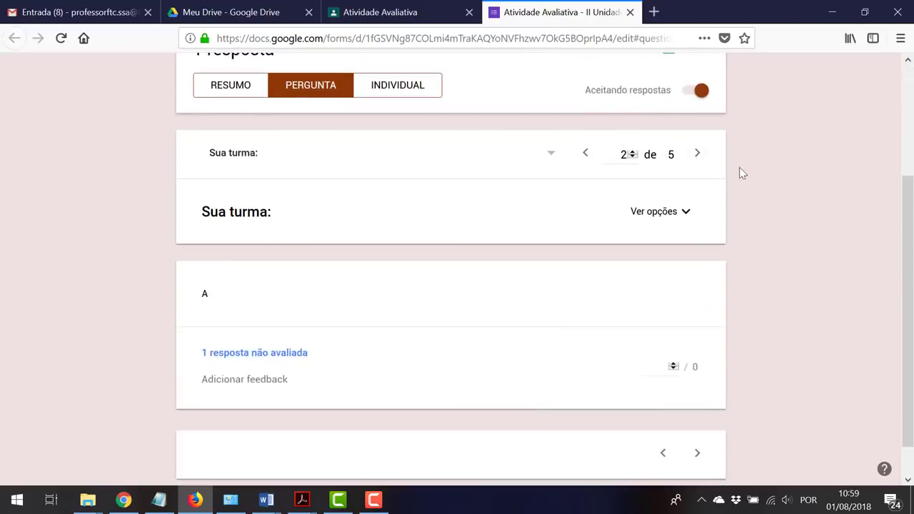
pyautogui.click(697, 154)
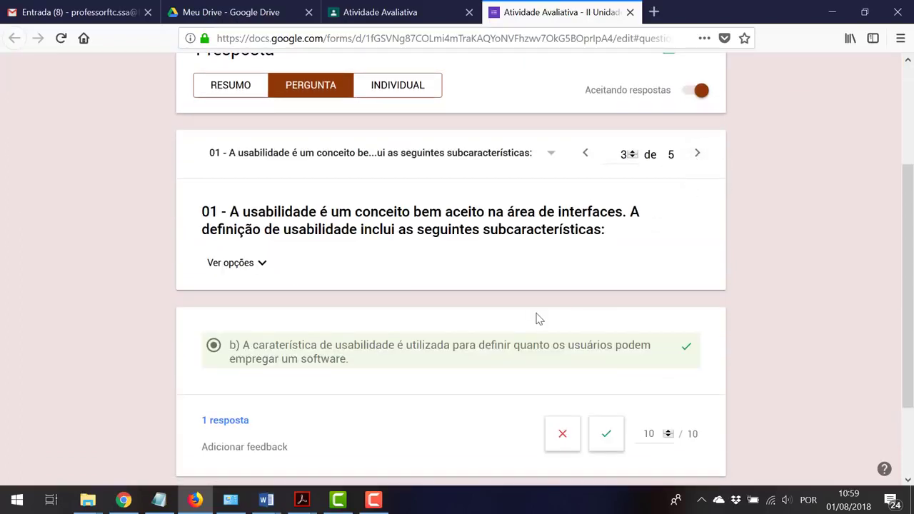
pyautogui.scroll(-2, 539, 319)
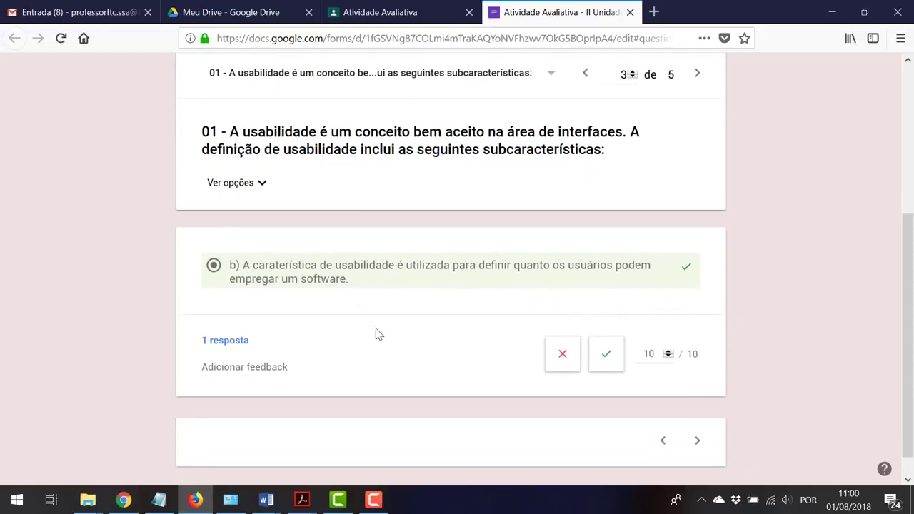
pyautogui.click(697, 74)
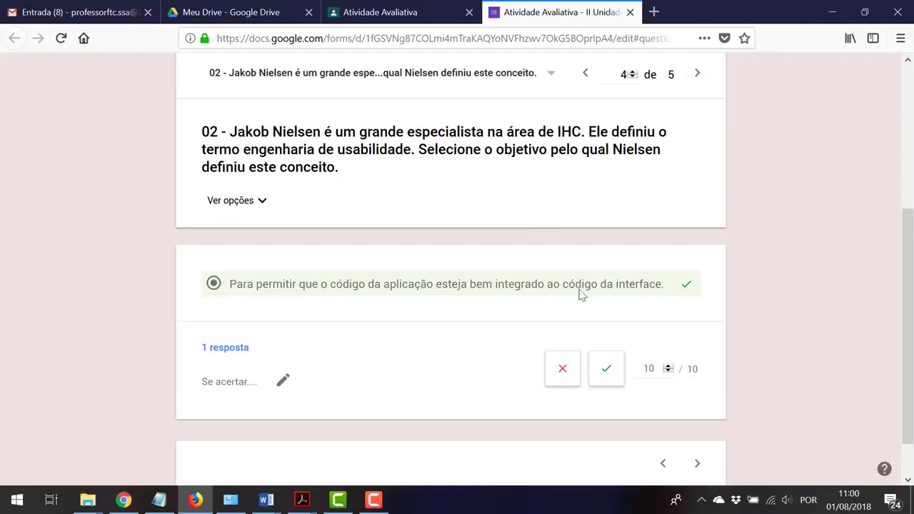
pyautogui.click(699, 74)
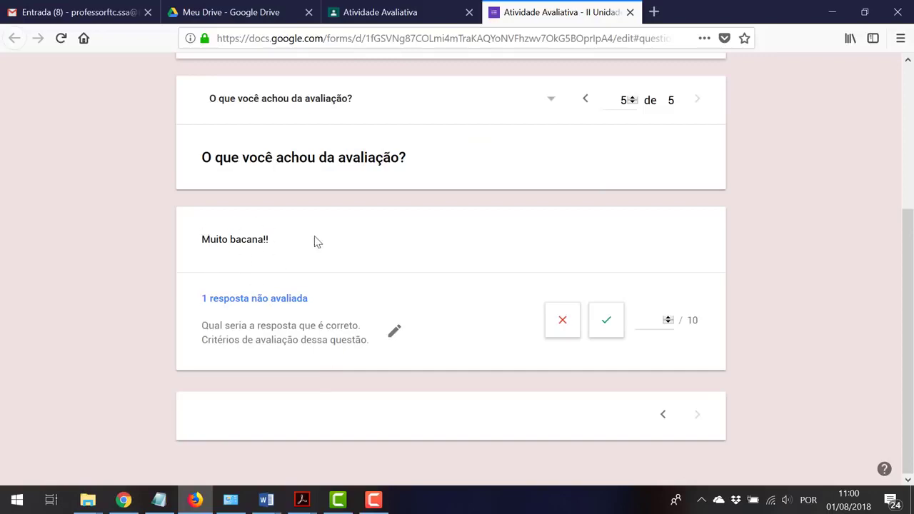
pyautogui.scroll(1, 488, 286)
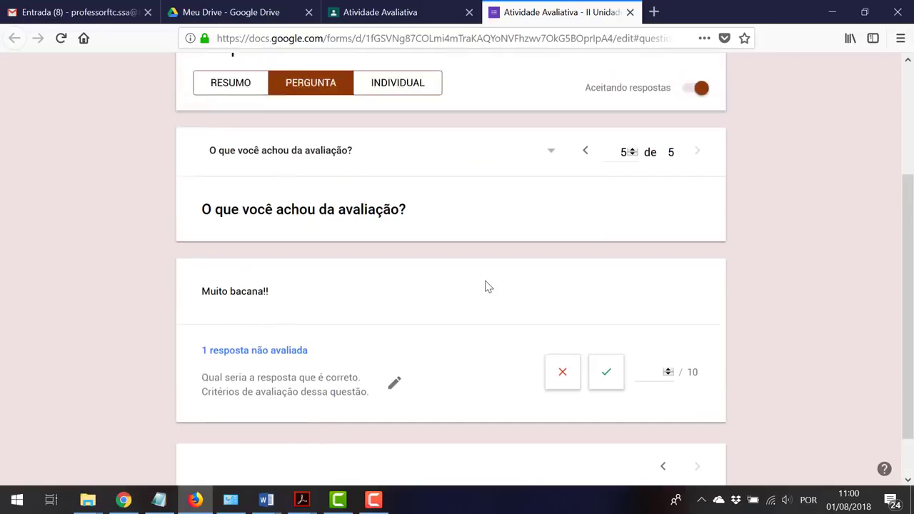
pyautogui.scroll(3, 487, 285)
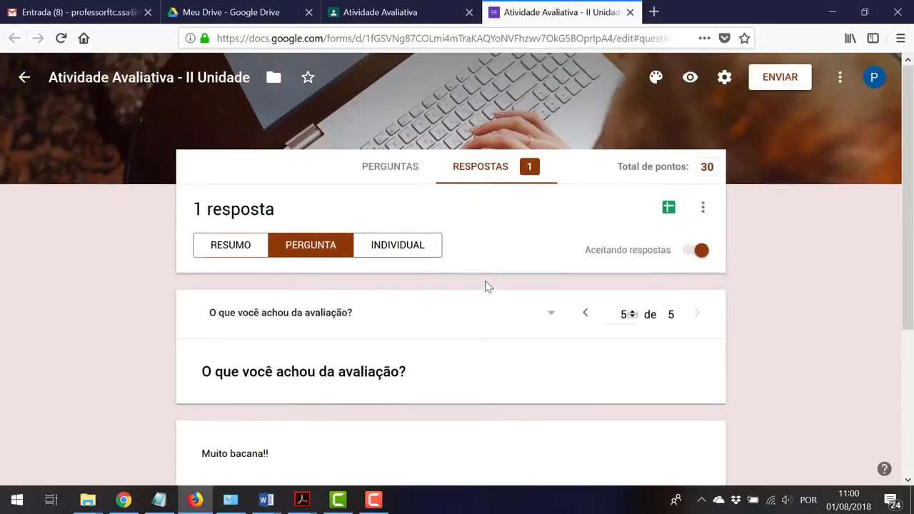
# Open the INDIVIDUAL response scored 20 / 30 and scroll to the last question
pyautogui.click(401, 246)
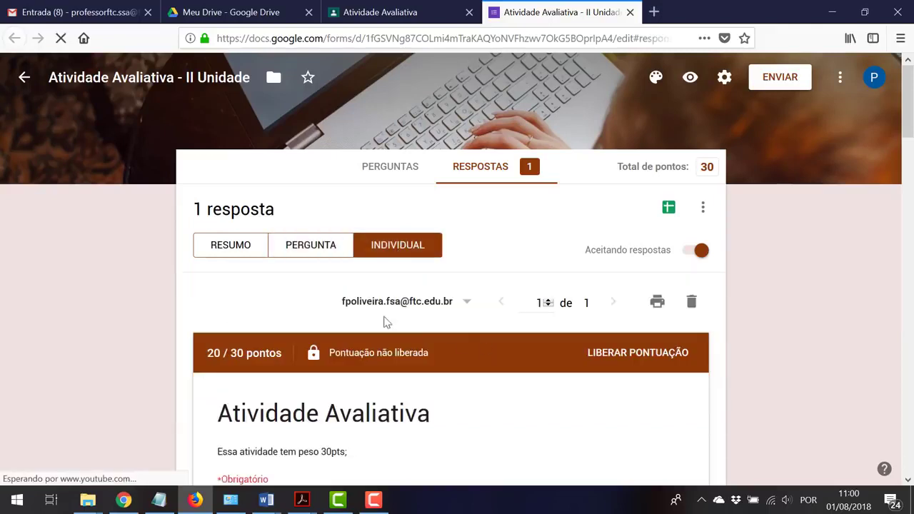
pyautogui.scroll(-5, 476, 303)
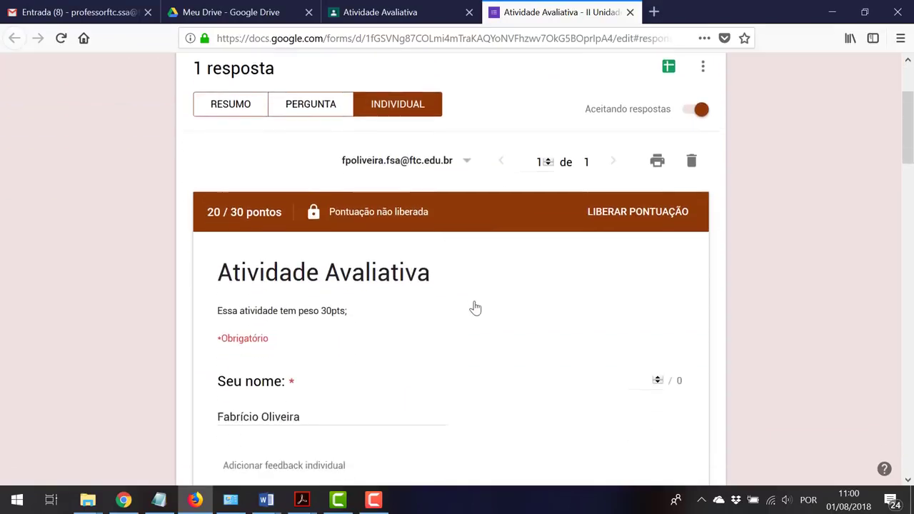
pyautogui.scroll(-3, 476, 302)
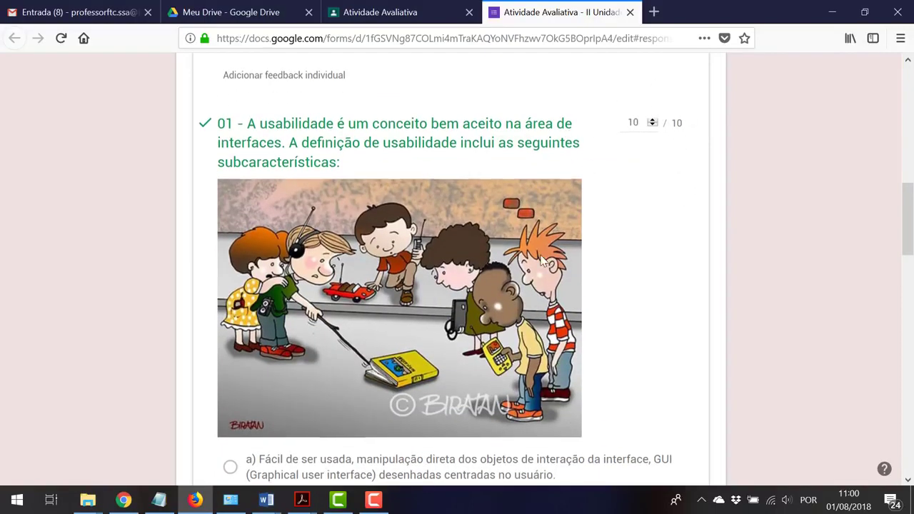
pyautogui.scroll(-7, 541, 260)
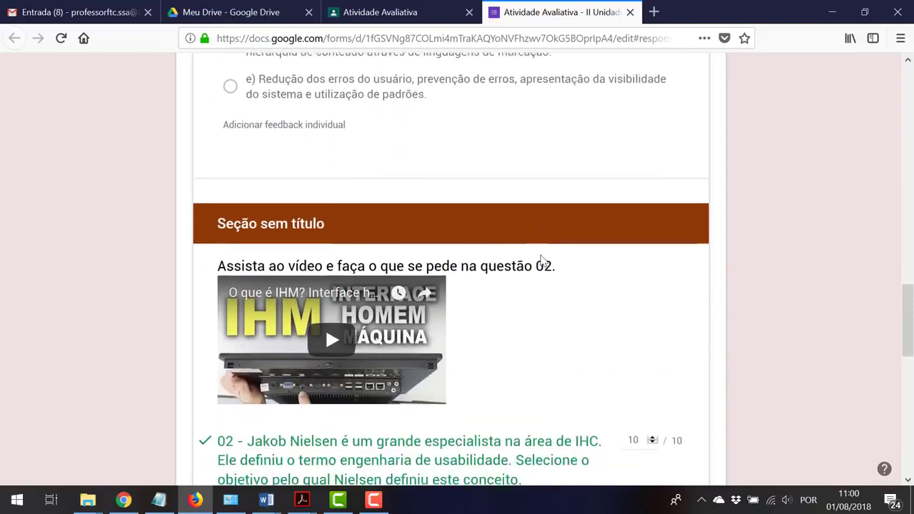
pyautogui.scroll(-2, 541, 261)
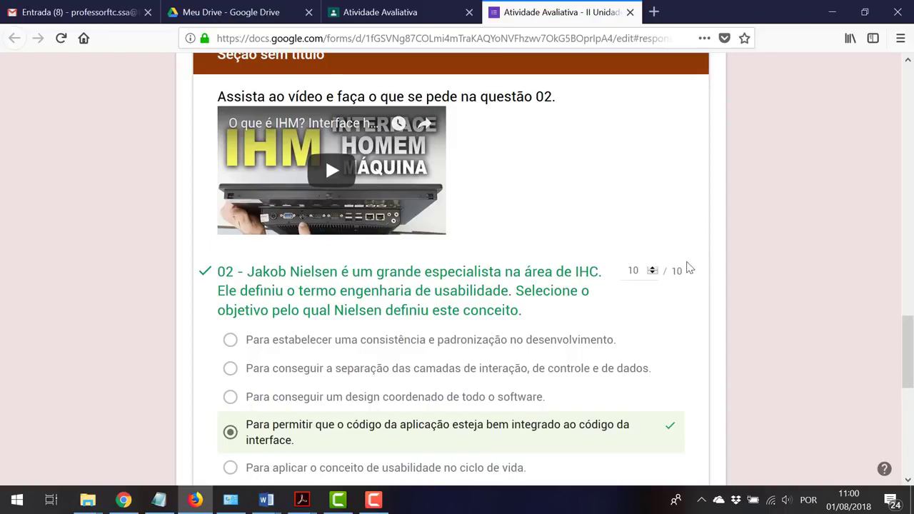
pyautogui.scroll(-3, 550, 295)
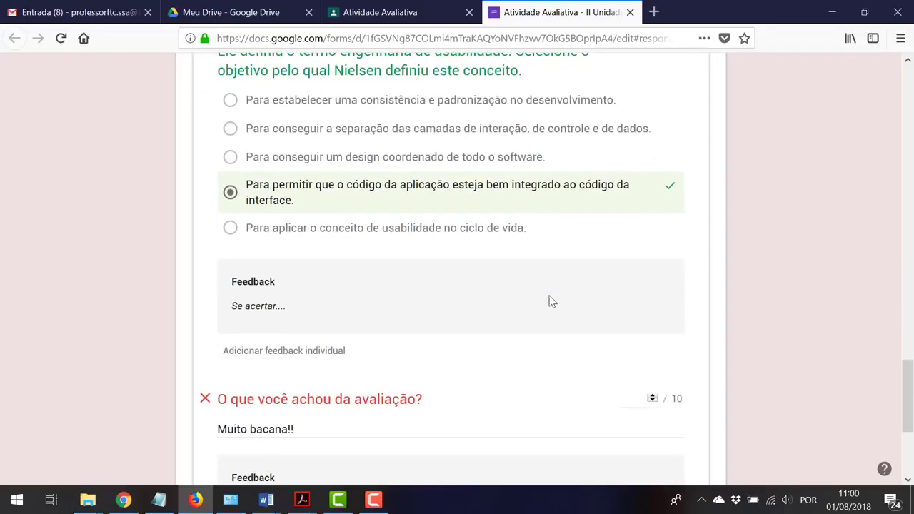
pyautogui.scroll(-2, 549, 301)
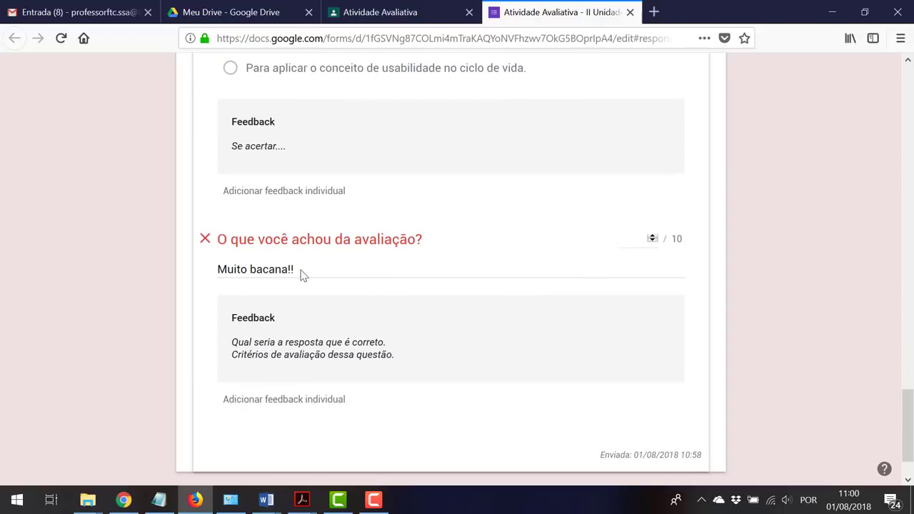
# Review the last question's feedback text and enter 7 points out of 10
pyautogui.moveTo(231, 318); pyautogui.dragTo(407, 364)
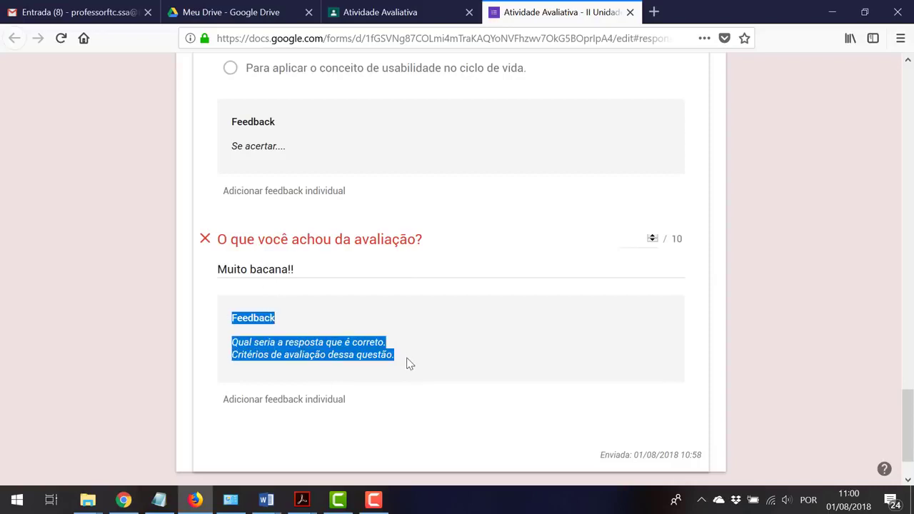
pyautogui.click(334, 346)
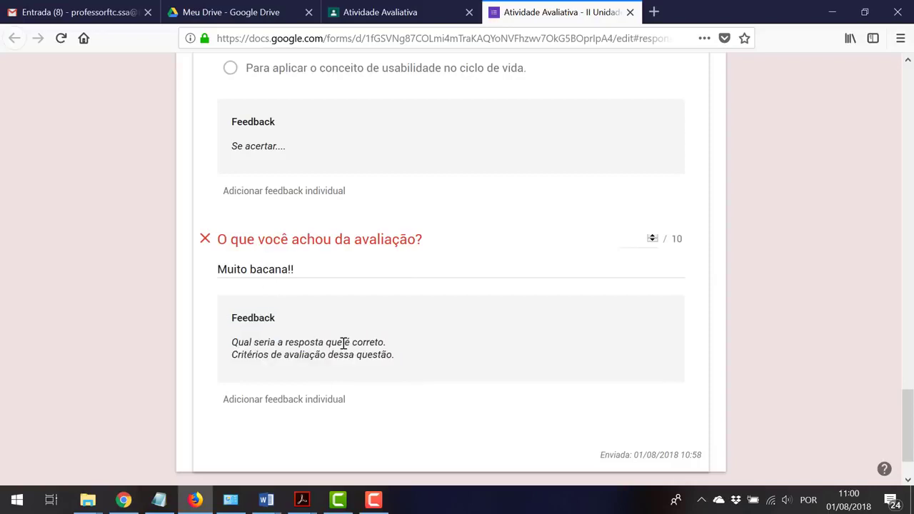
pyautogui.moveTo(344, 343); pyautogui.dragTo(214, 359)
pyautogui.click(424, 357)
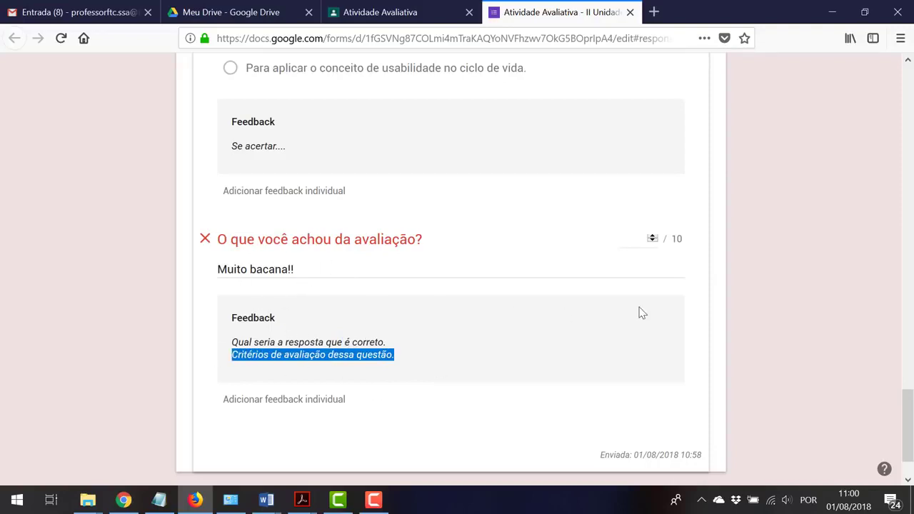
pyautogui.click(620, 238)
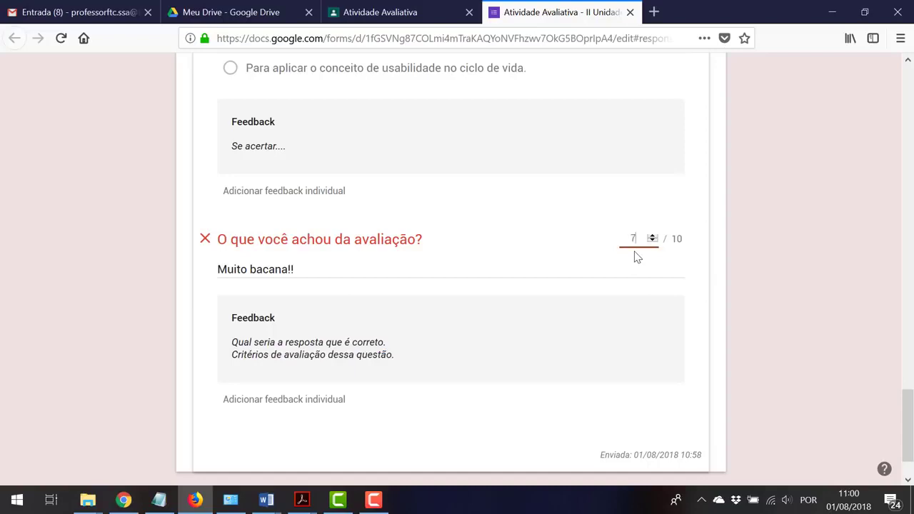
# Save the 7-point score so the response totals 27 / 30
pyautogui.click(747, 282)
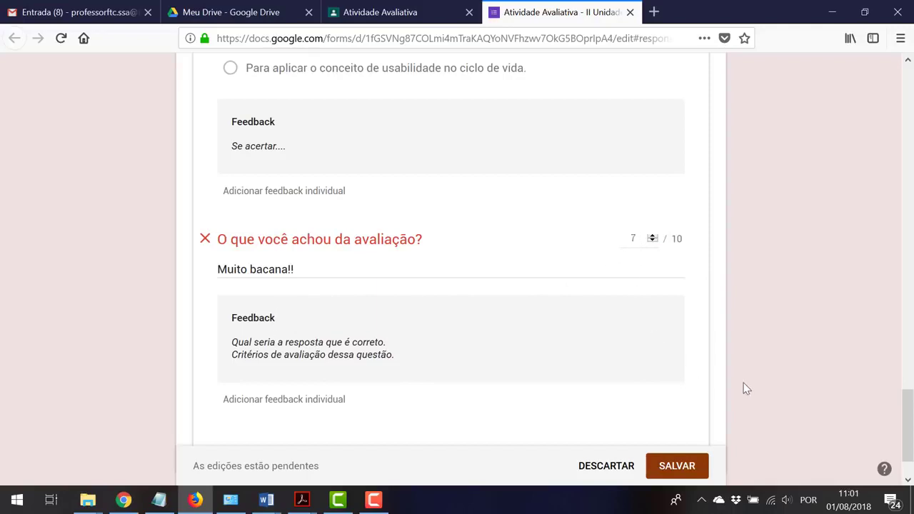
pyautogui.scroll(-2, 744, 381)
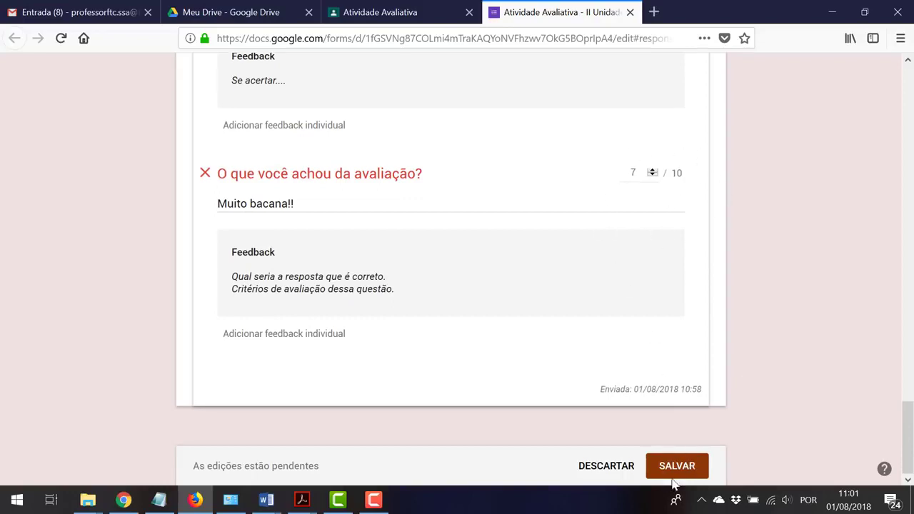
pyautogui.click(676, 465)
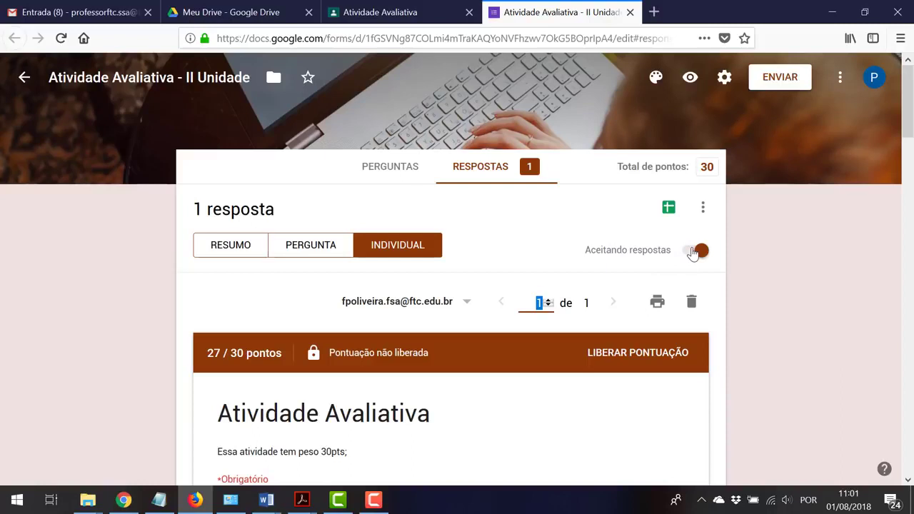
# Turn off 'Aceitando respostas' so the form stops accepting new responses
pyautogui.click(696, 250)
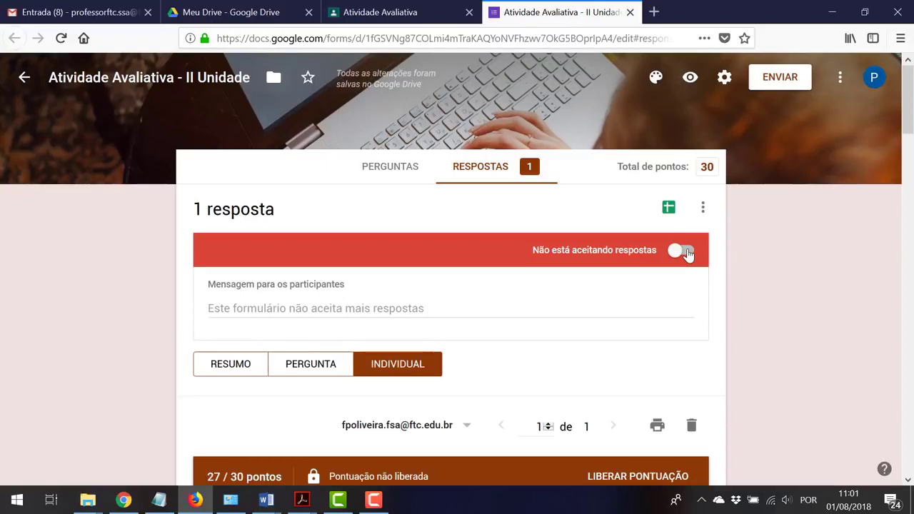
pyautogui.click(409, 314)
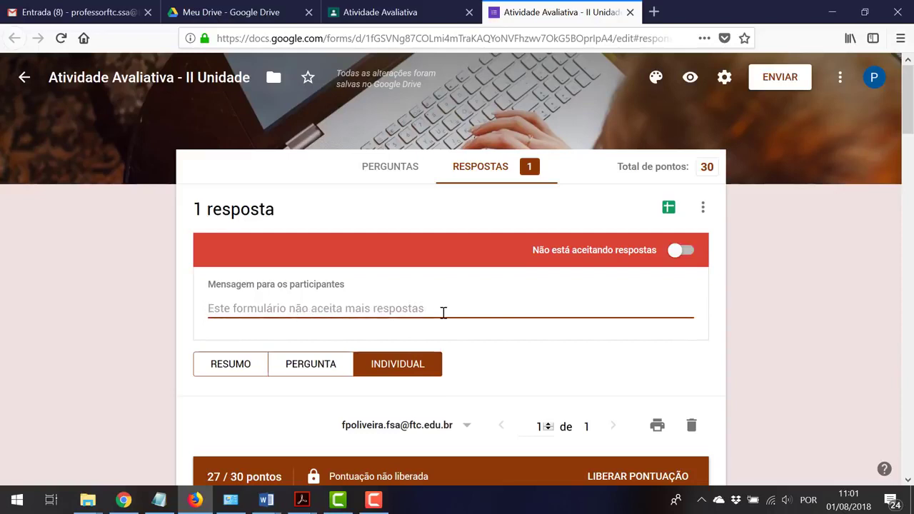
pyautogui.scroll(-3, 738, 344)
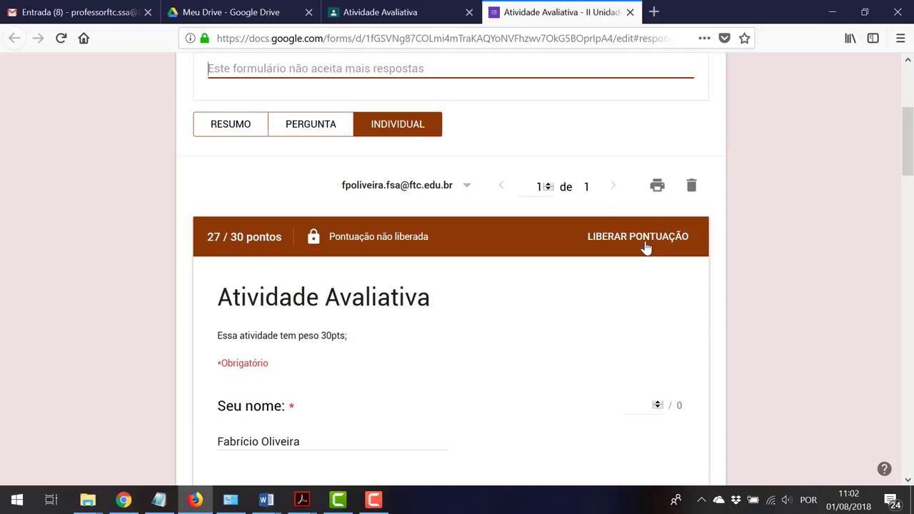
# Release the 27/30 score with e-mails to participants, then close the Forms tab
pyautogui.click(646, 242)
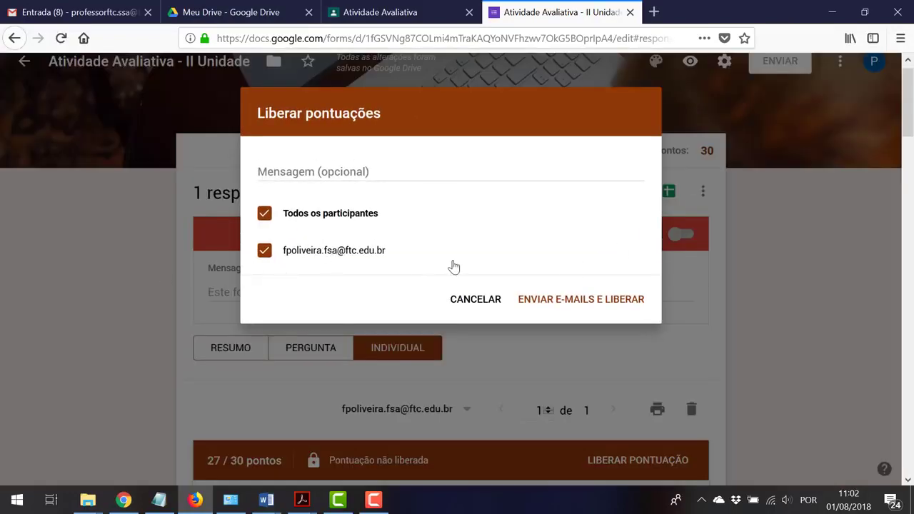
pyautogui.click(275, 174)
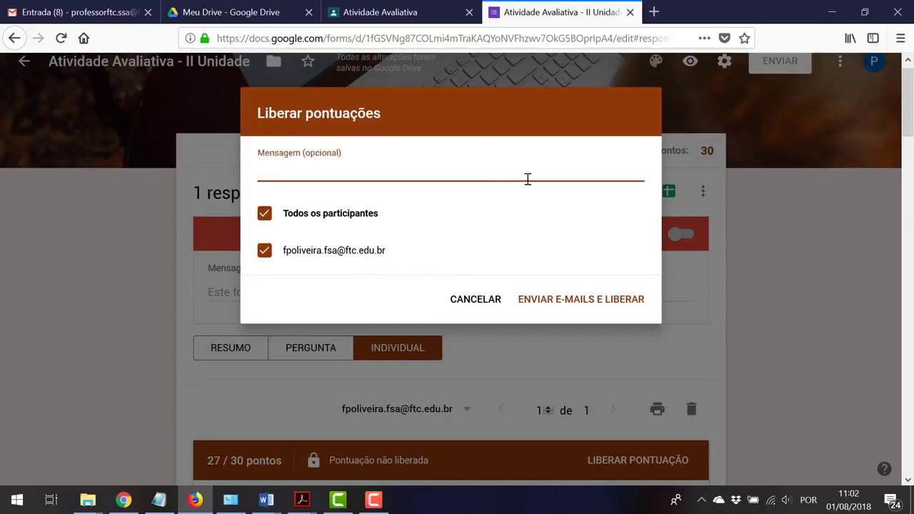
pyautogui.click(553, 299)
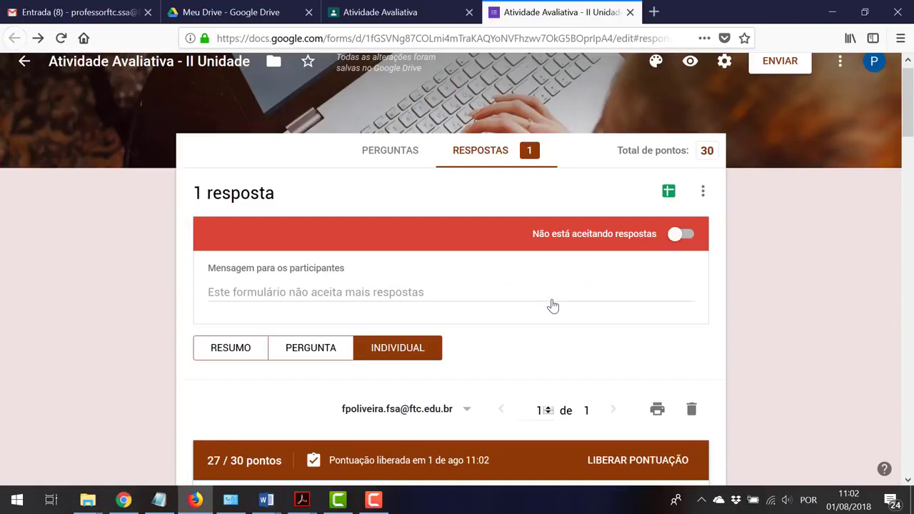
pyautogui.click(629, 12)
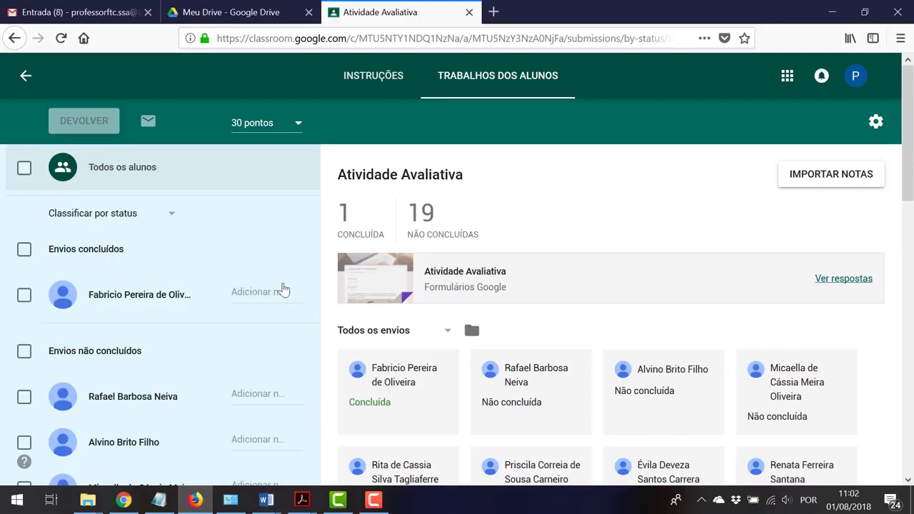
# Import the quiz grades, updating the student's submission to 27/30
pyautogui.click(809, 181)
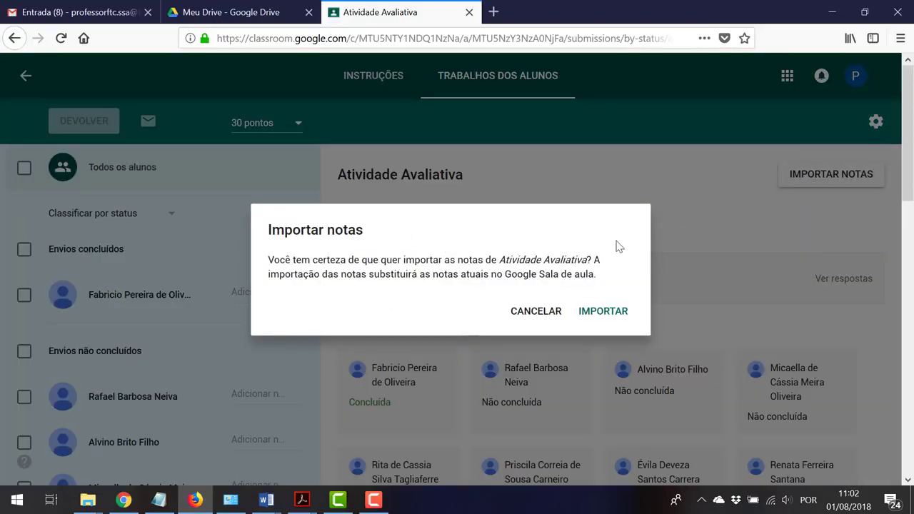
pyautogui.click(618, 315)
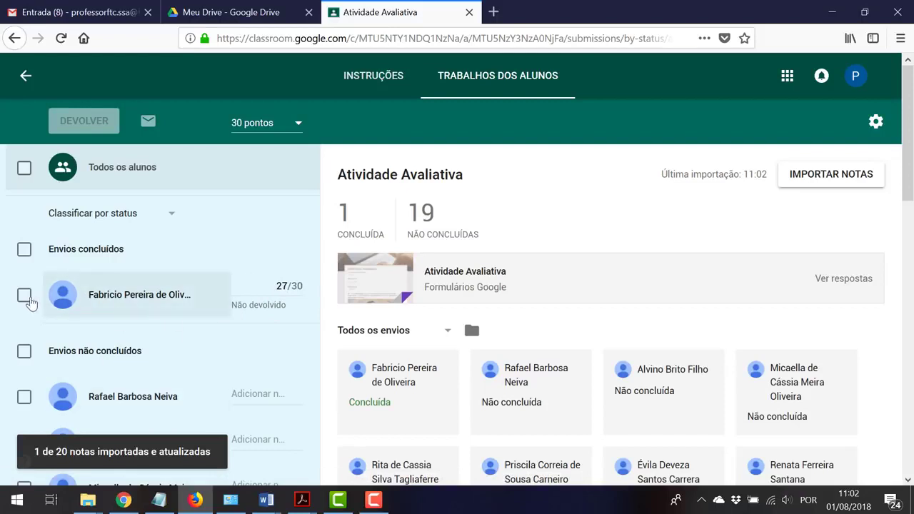
# Return the student's completed 27/30 quiz submission with DEVOLVER and confirm it
pyautogui.click(25, 299)
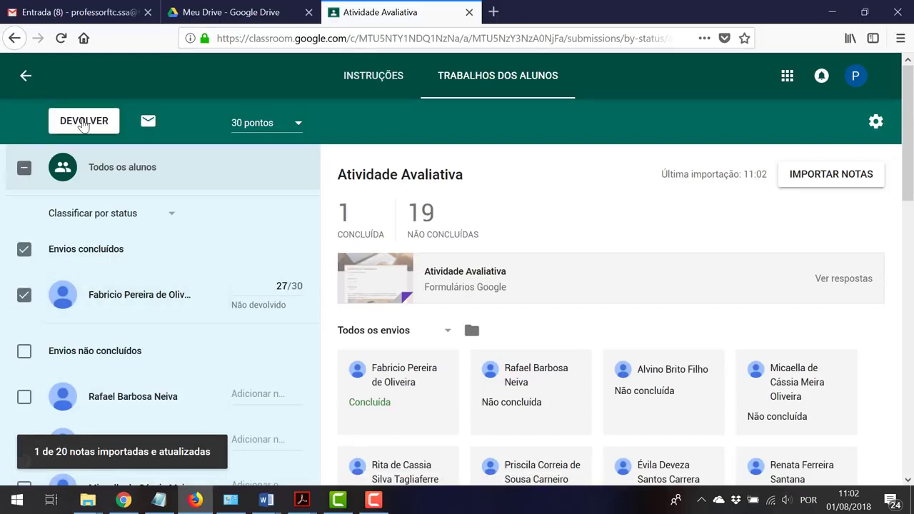
pyautogui.click(83, 122)
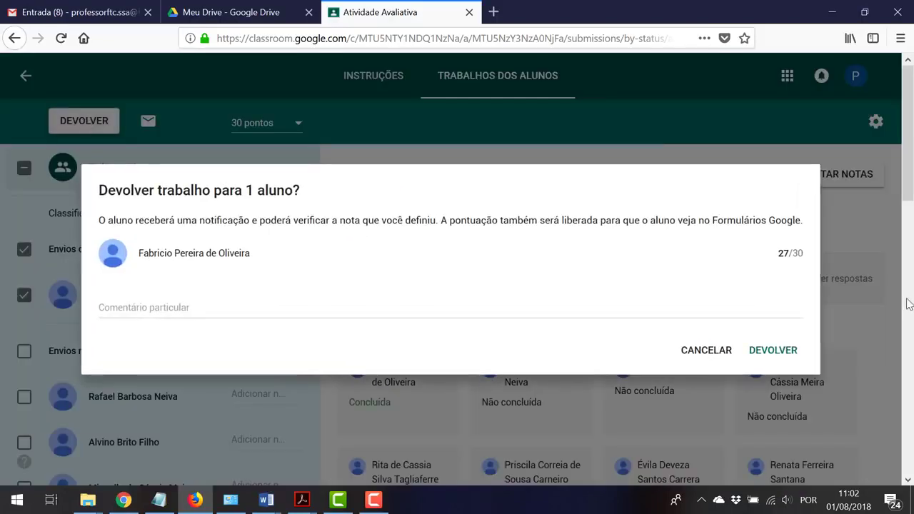
pyautogui.click(773, 351)
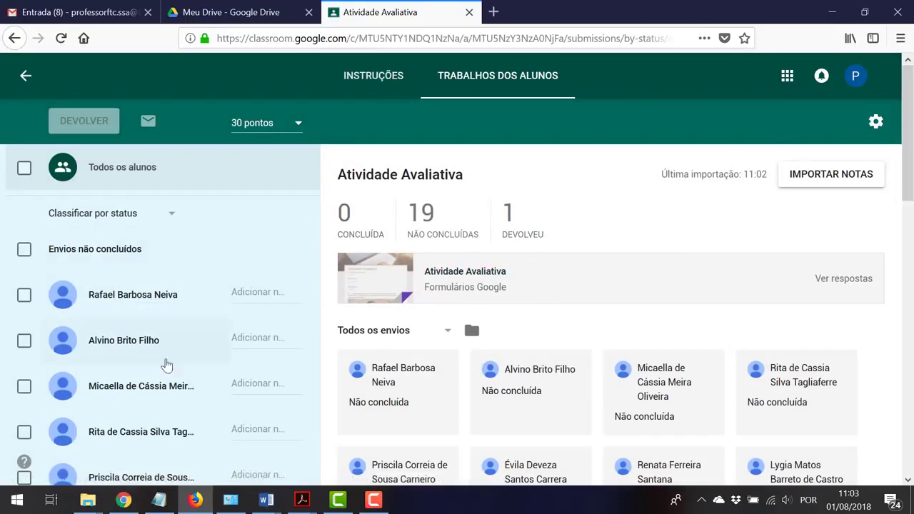
pyautogui.scroll(-10, 204, 301)
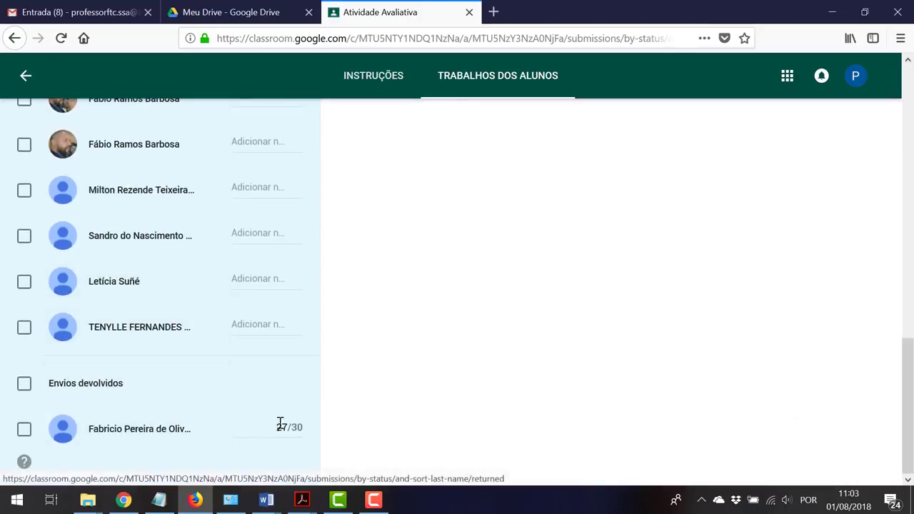
pyautogui.scroll(10, 310, 417)
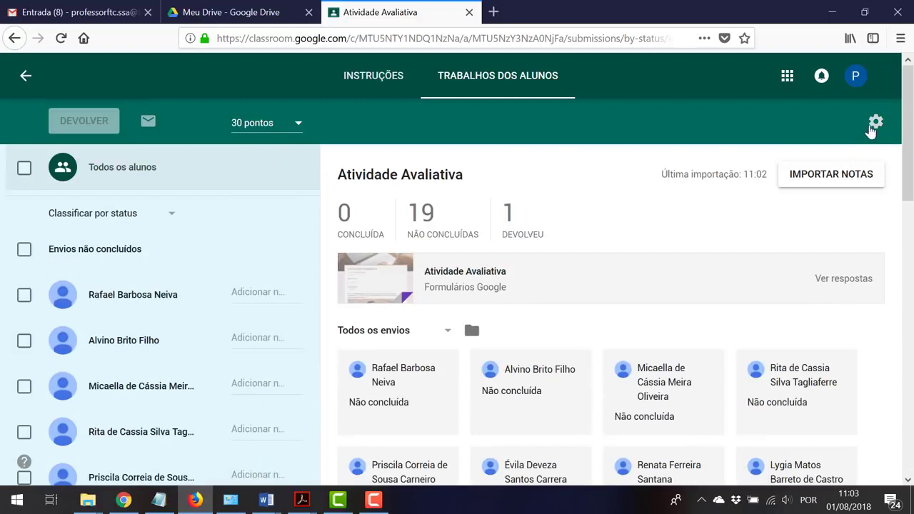
# Copy all class grades to Google Sheets from the settings gear menu
pyautogui.click(872, 127)
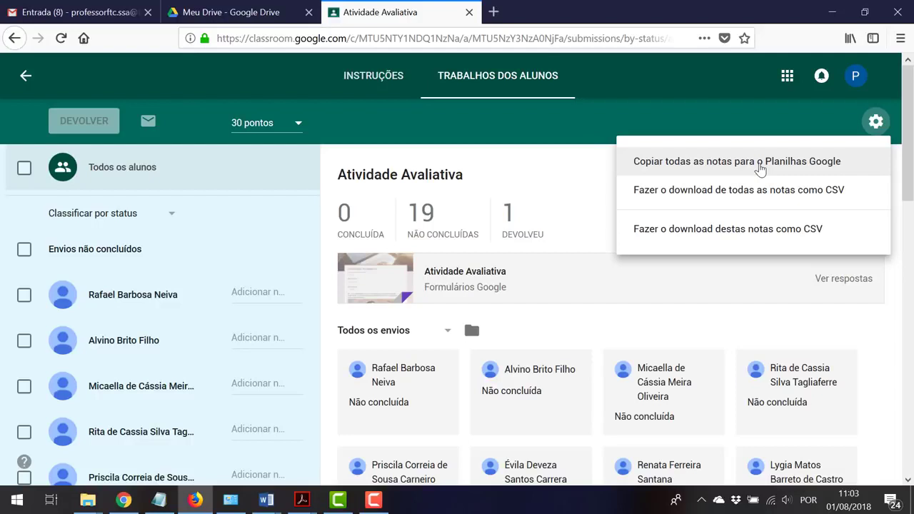
pyautogui.click(760, 165)
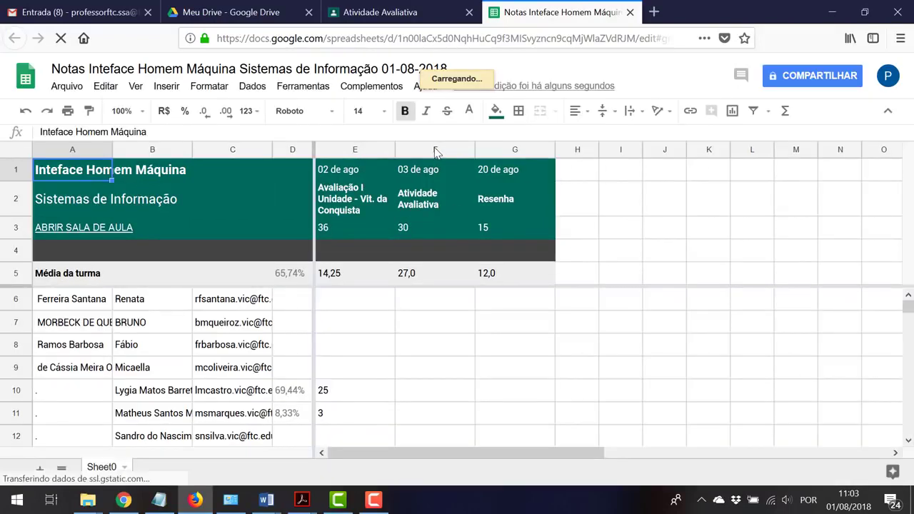
pyautogui.click(434, 149)
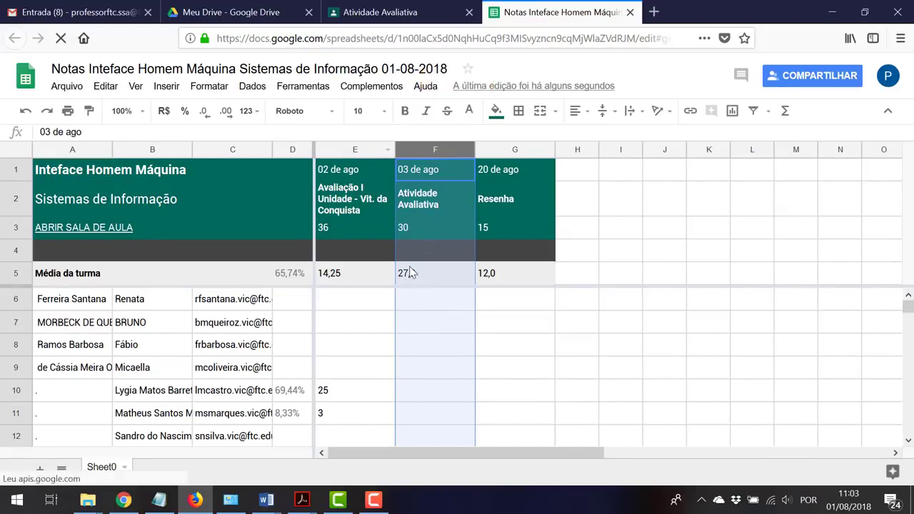
pyautogui.scroll(-4, 422, 363)
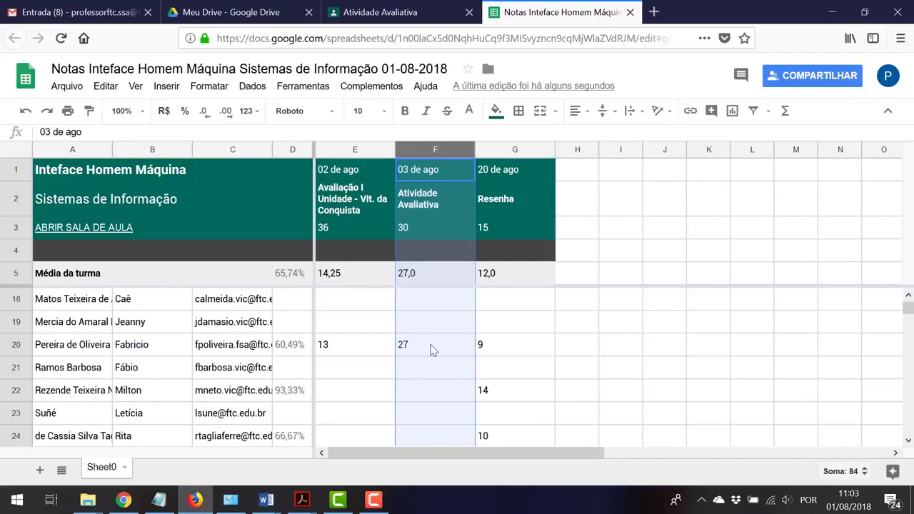
pyautogui.click(430, 349)
pyautogui.click(517, 349)
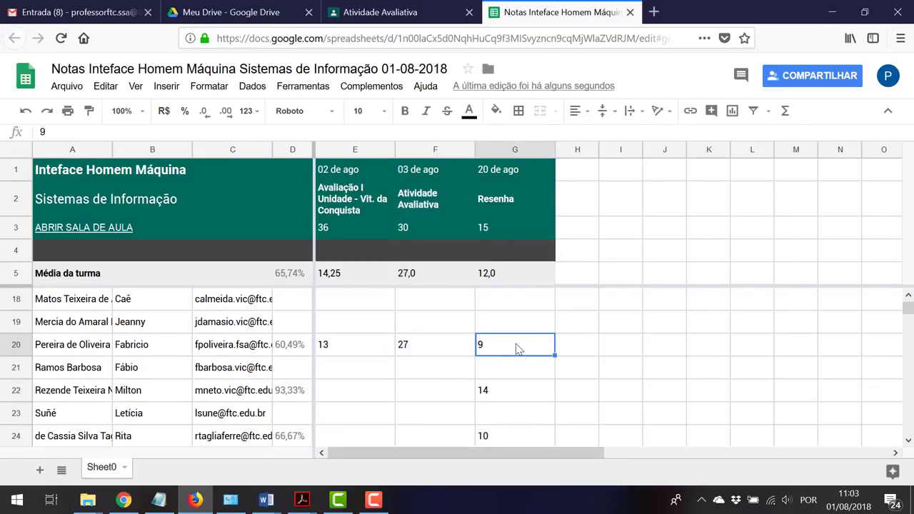
pyautogui.click(365, 345)
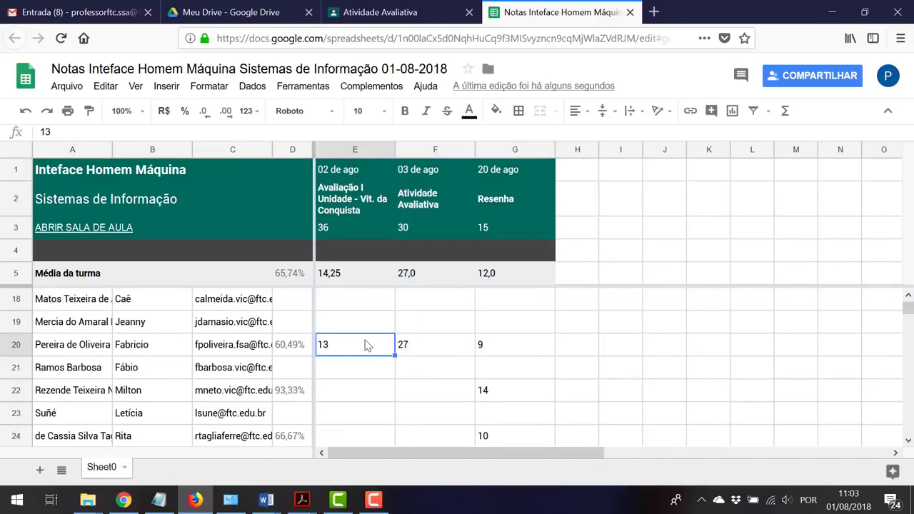
pyautogui.moveTo(522, 353); pyautogui.dragTo(362, 347)
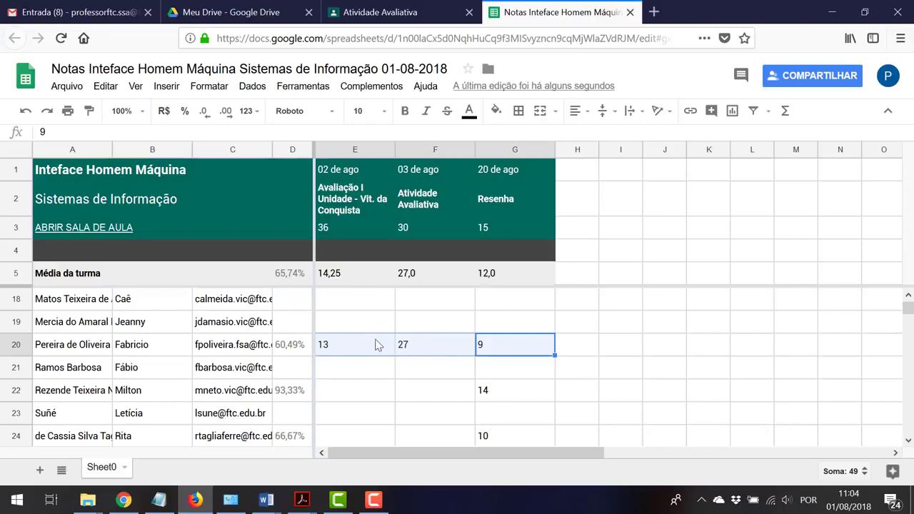
pyautogui.scroll(4, 377, 345)
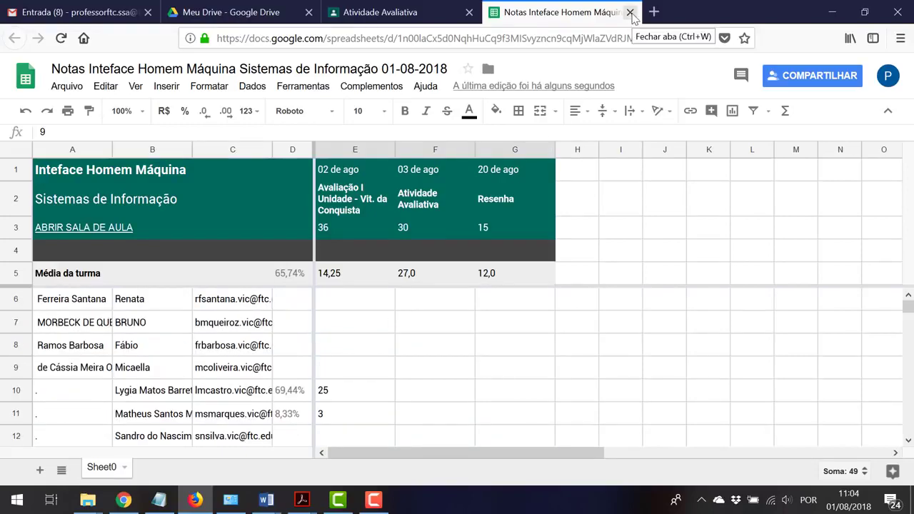
# Close the grades spreadsheet tab and return to the top of the class Mural
pyautogui.click(631, 13)
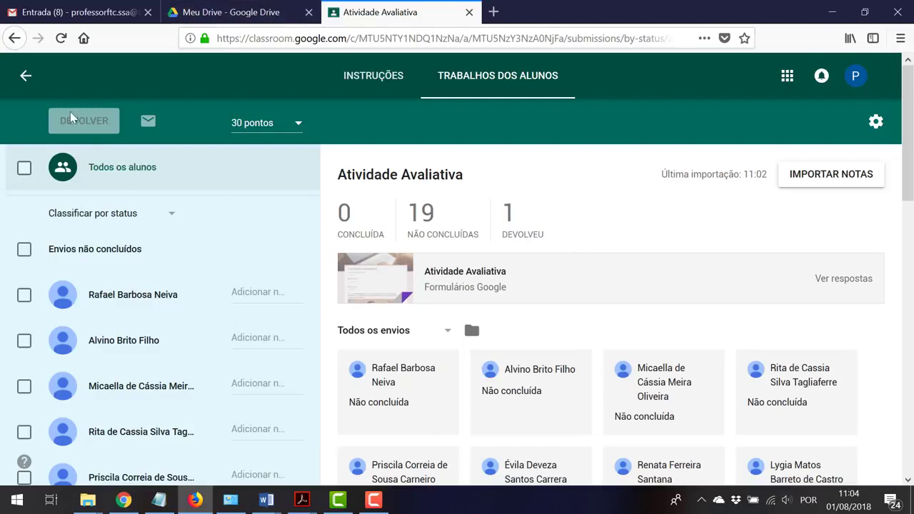
pyautogui.click(26, 76)
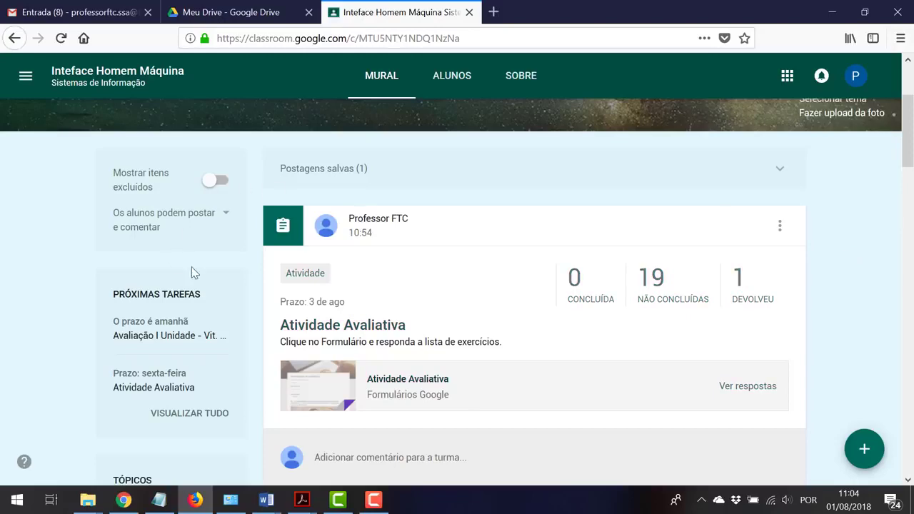
pyautogui.scroll(3, 463, 236)
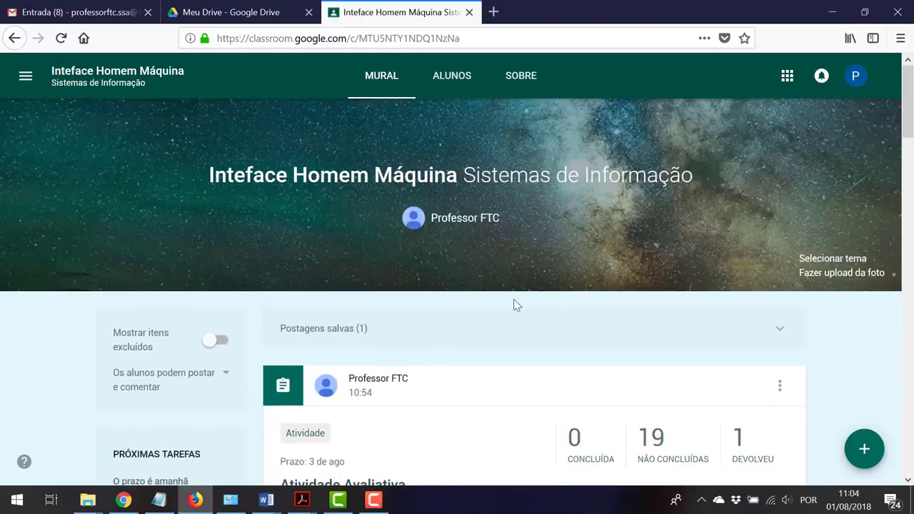